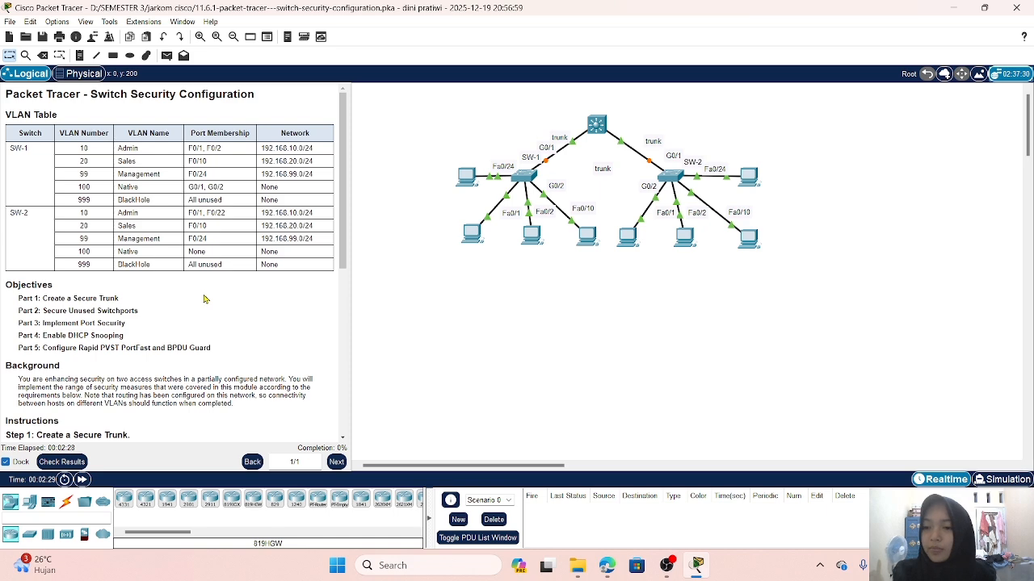
- Read through the switch security activity instructions, from the VLAN table to Step 5
scroll(179, 335, "down", 1)
scroll(105, 323, "down", 2)
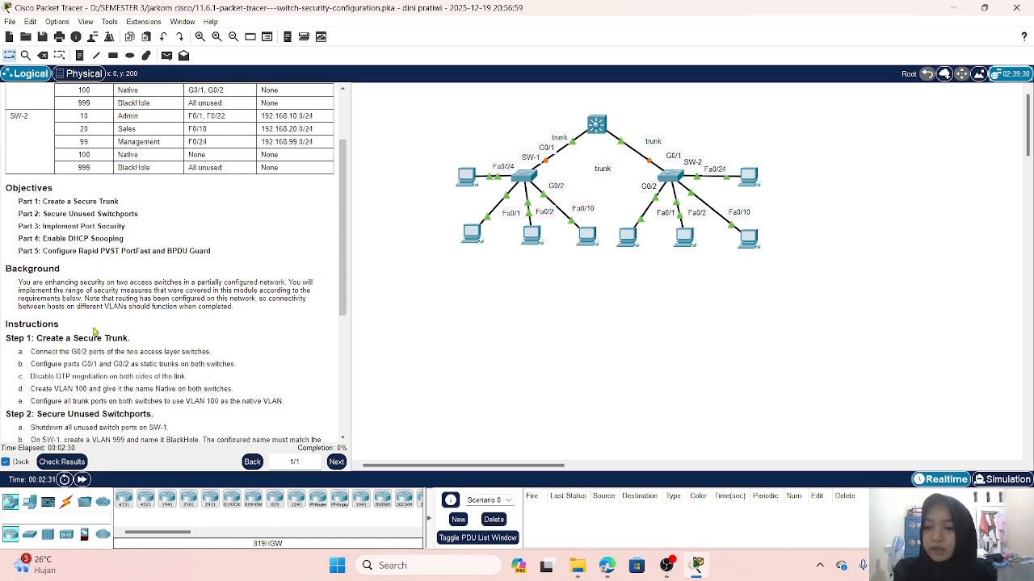
scroll(94, 332, "down", 1)
scroll(119, 279, "down", 3)
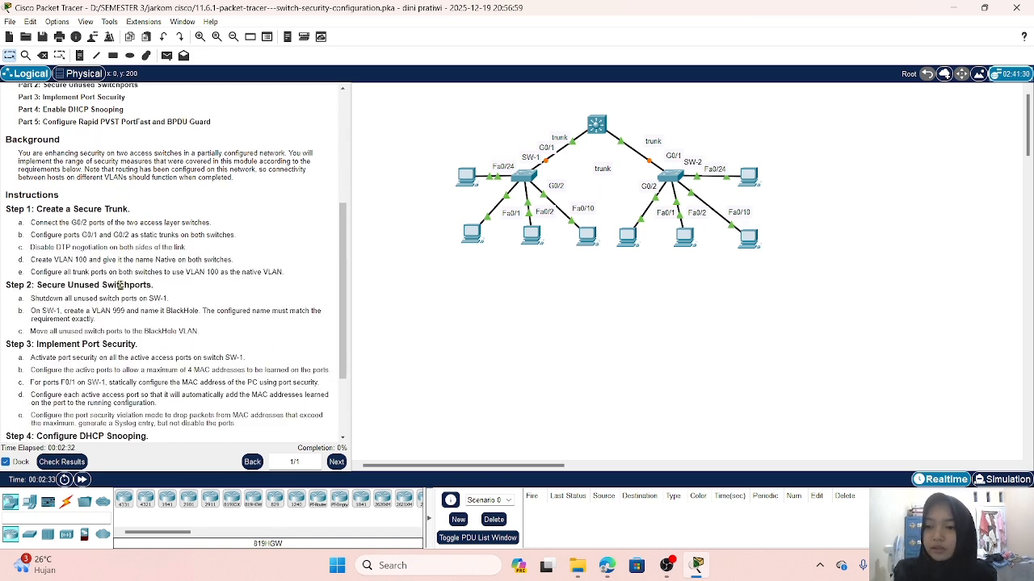
scroll(119, 285, "down", 3)
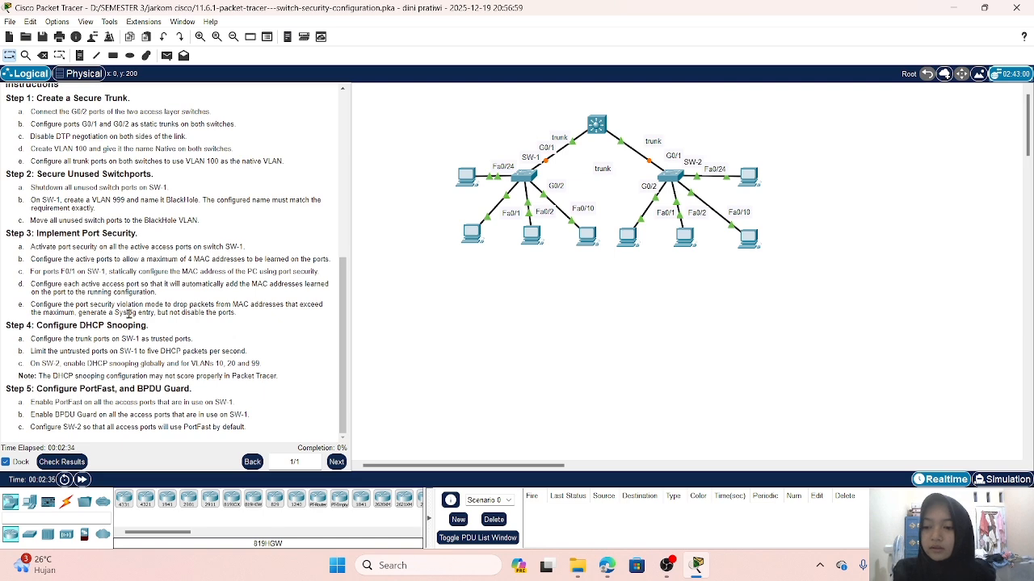
- Check the activity results, review the assessment items for SW-1 and SW-2, and return to the instructions
left_click(78, 461)
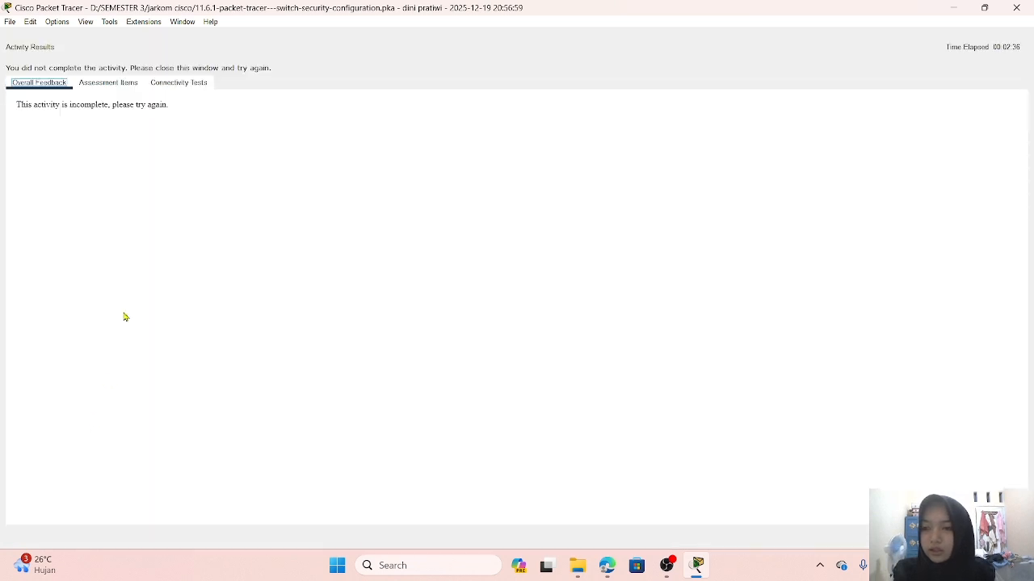
left_click(105, 84)
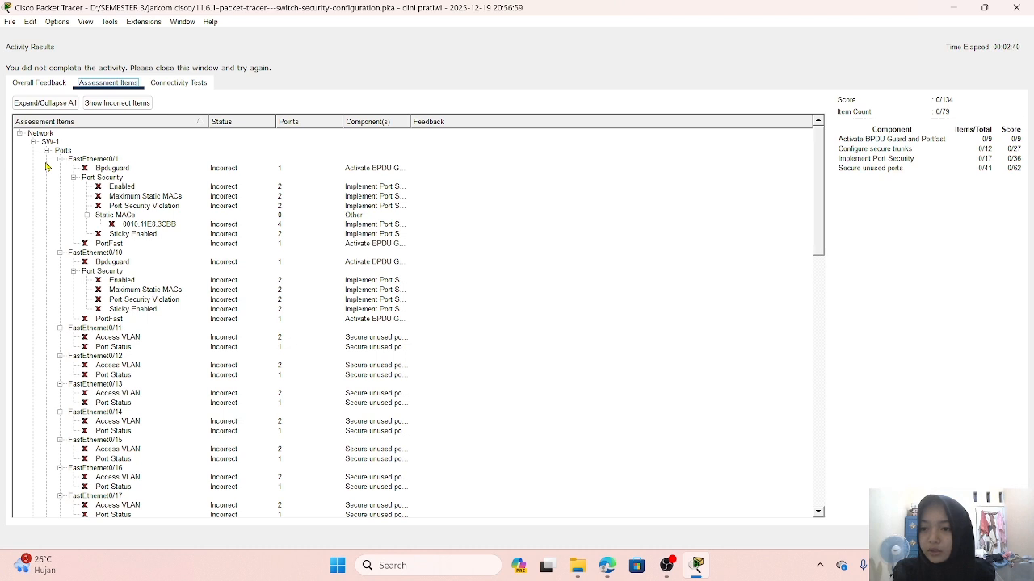
scroll(46, 165, "down", 2)
scroll(46, 166, "up", 2)
scroll(122, 272, "down", 4)
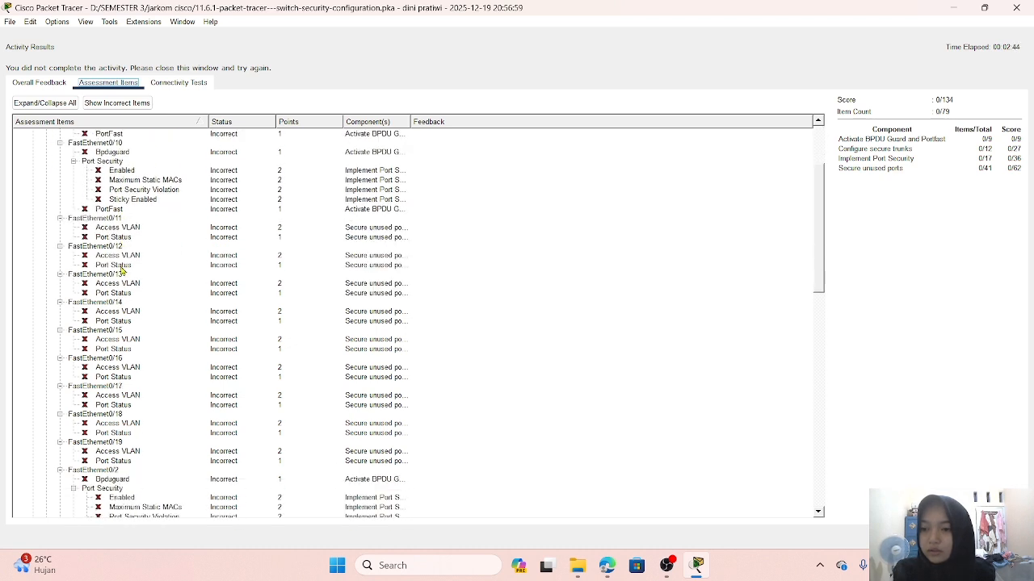
scroll(123, 272, "down", 12)
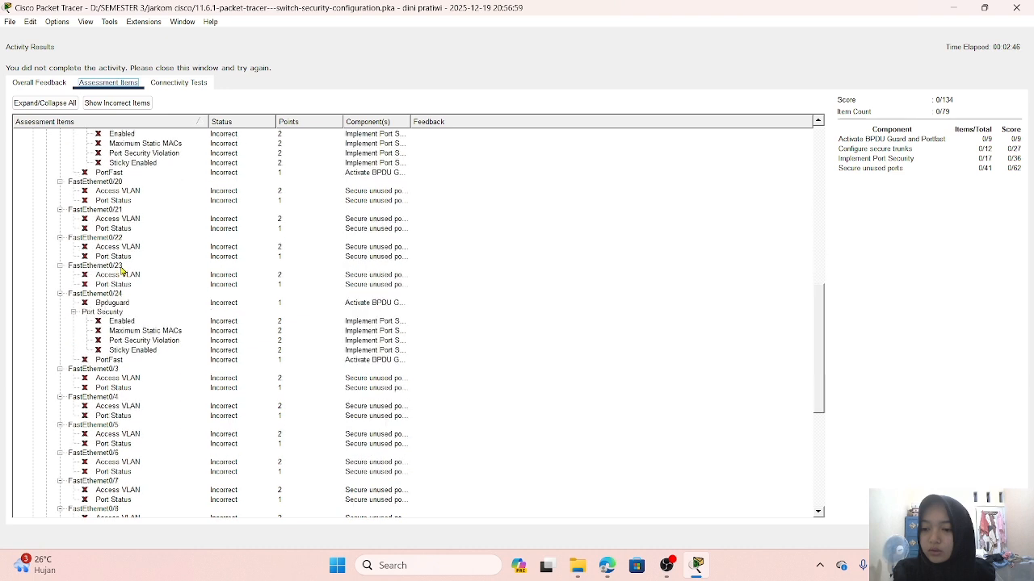
scroll(122, 272, "down", 10)
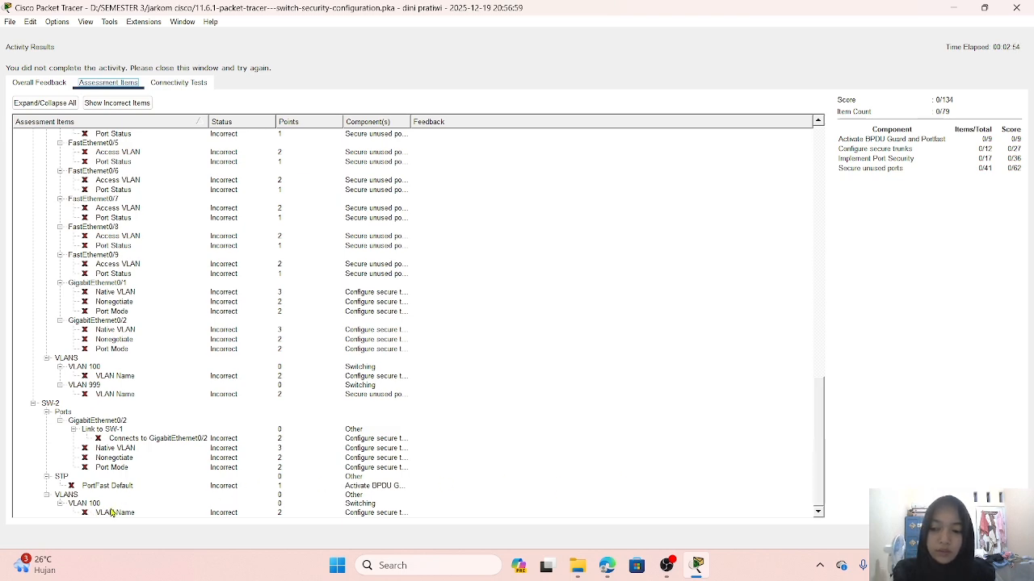
left_click(1003, 537)
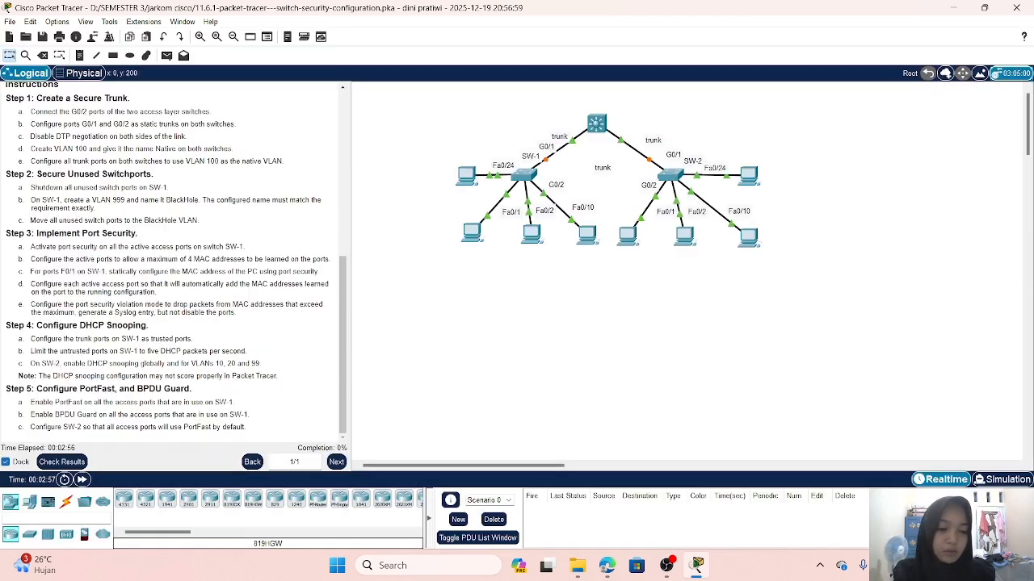
scroll(275, 288, "up", 3)
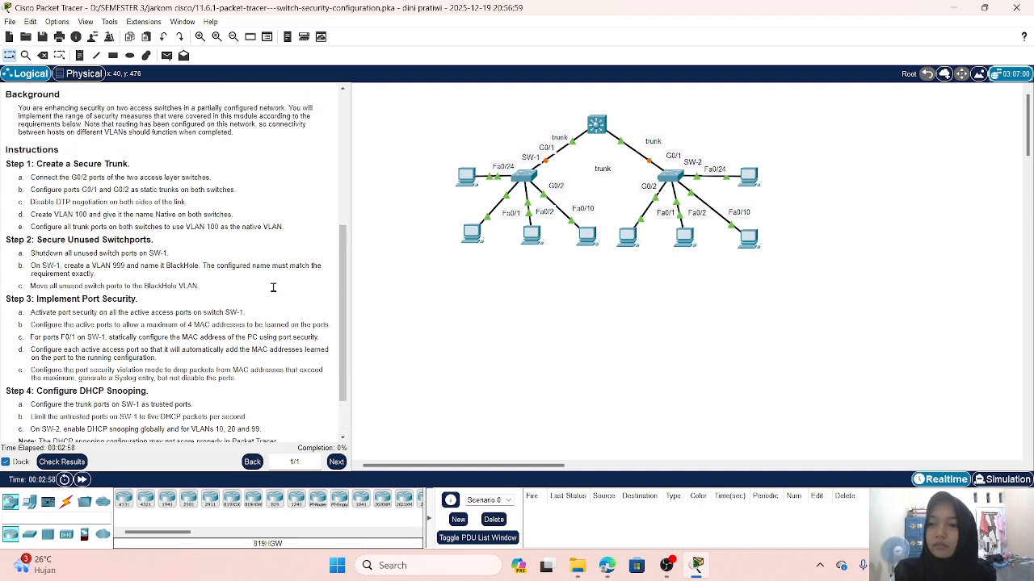
scroll(273, 288, "down", 3)
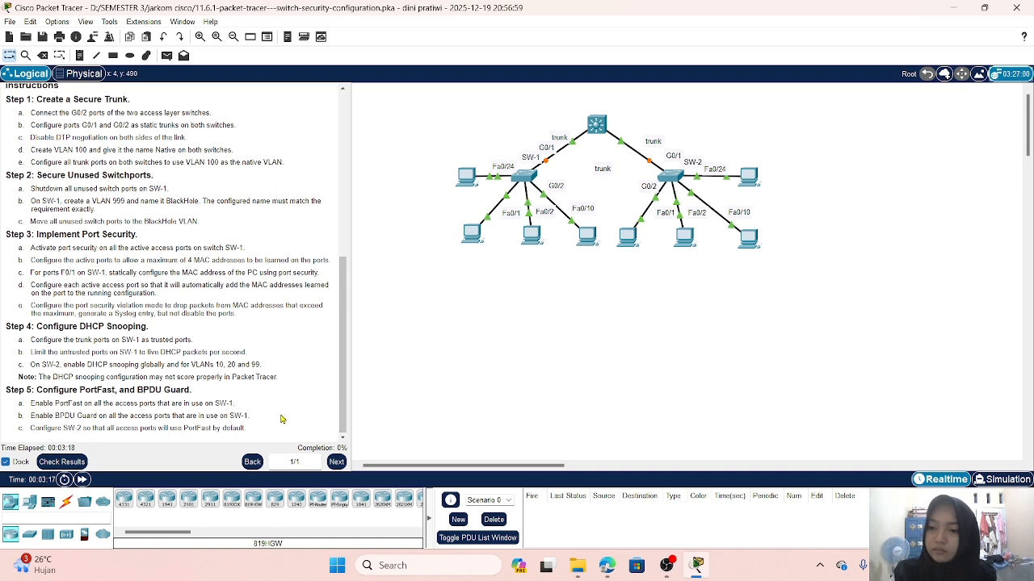
- Connect GigabitEthernet0/2 on SW-1 to GigabitEthernet0/2 on SW-2 with a copper straight-through cable
left_click(68, 503)
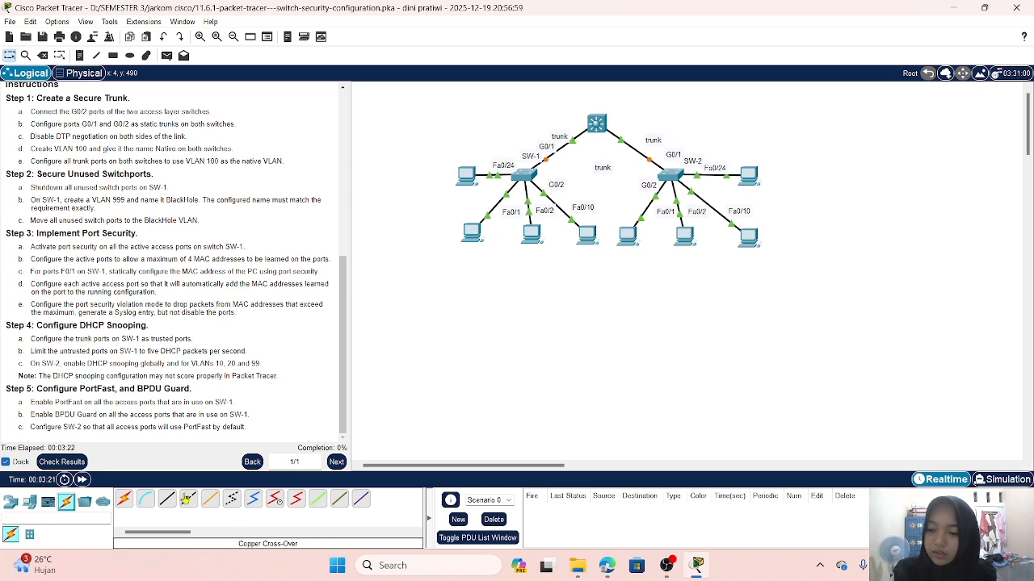
left_click(168, 500)
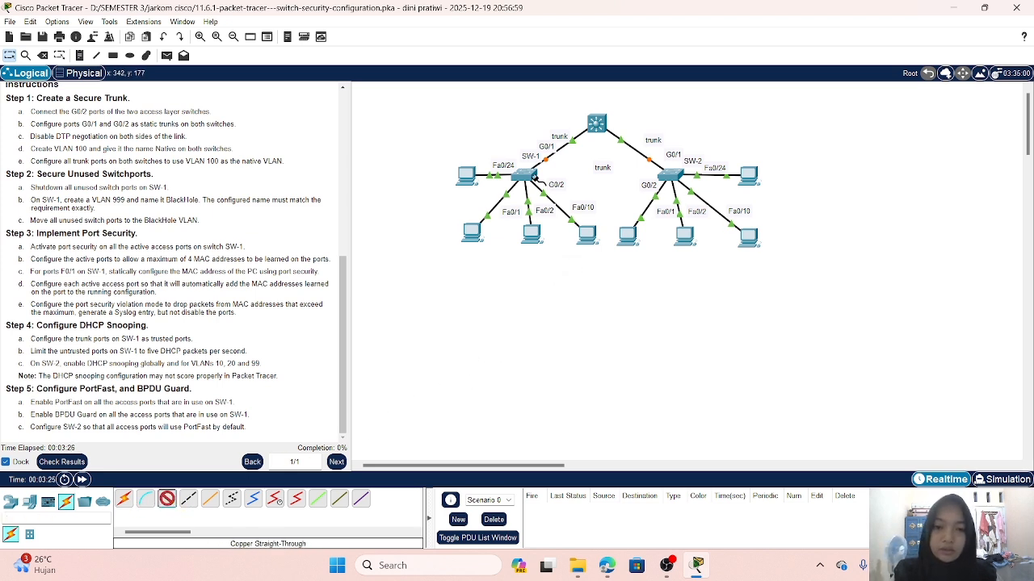
left_click(529, 177)
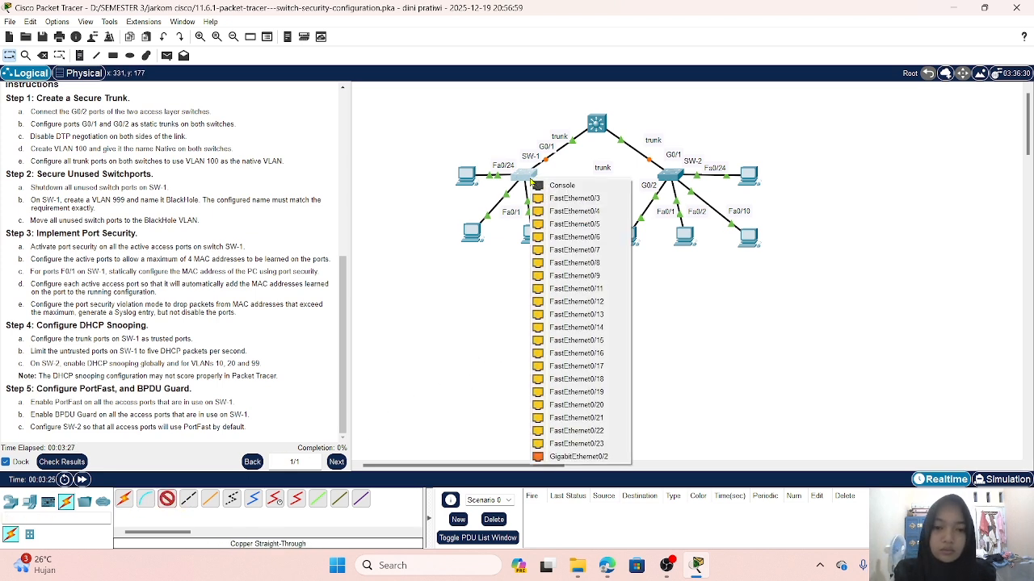
left_click(594, 457)
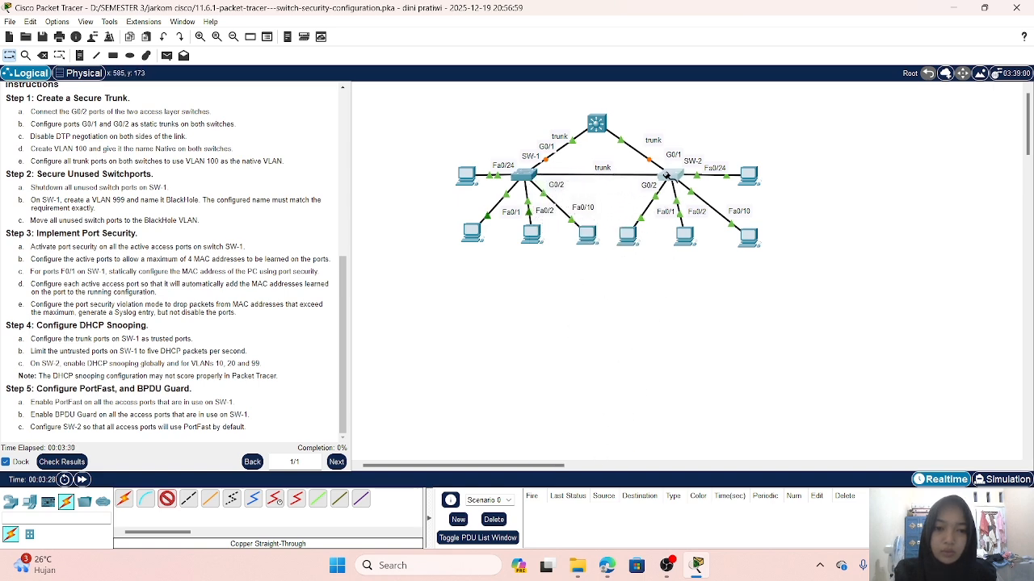
left_click(670, 175)
left_click(714, 454)
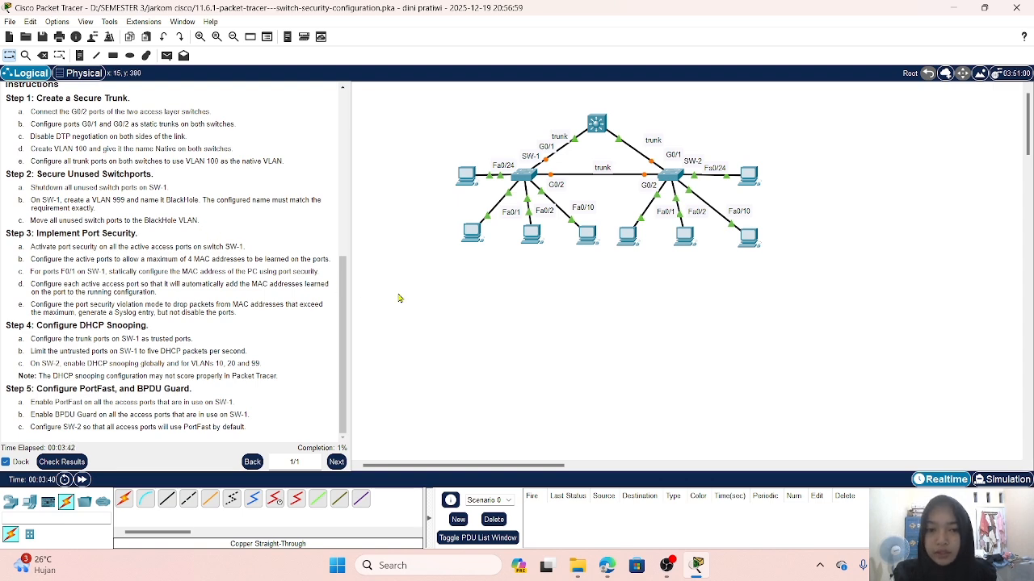
- Open the command line of SW-1 and enter global configuration mode with en and conf t
left_click(533, 178)
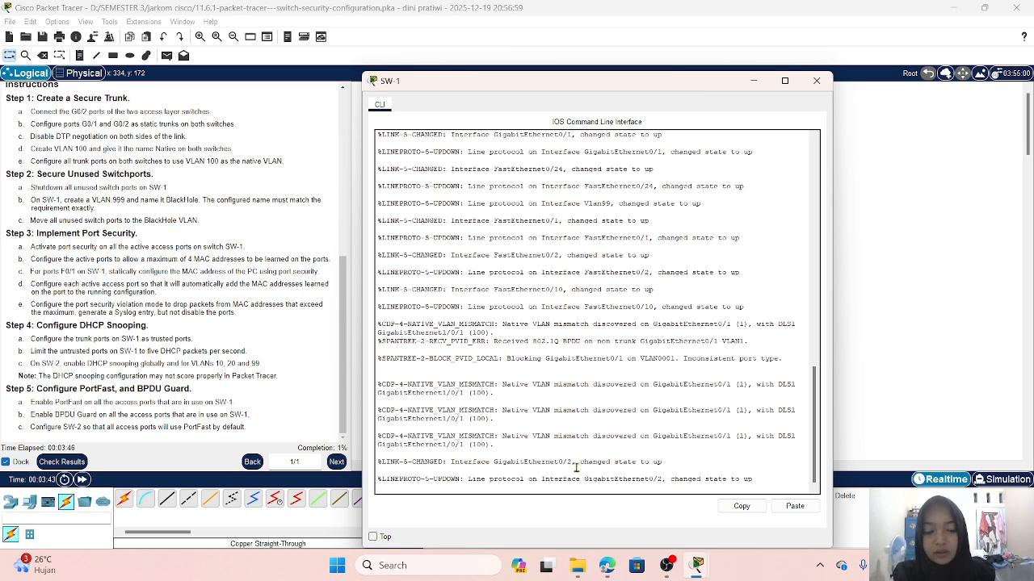
key("Return")
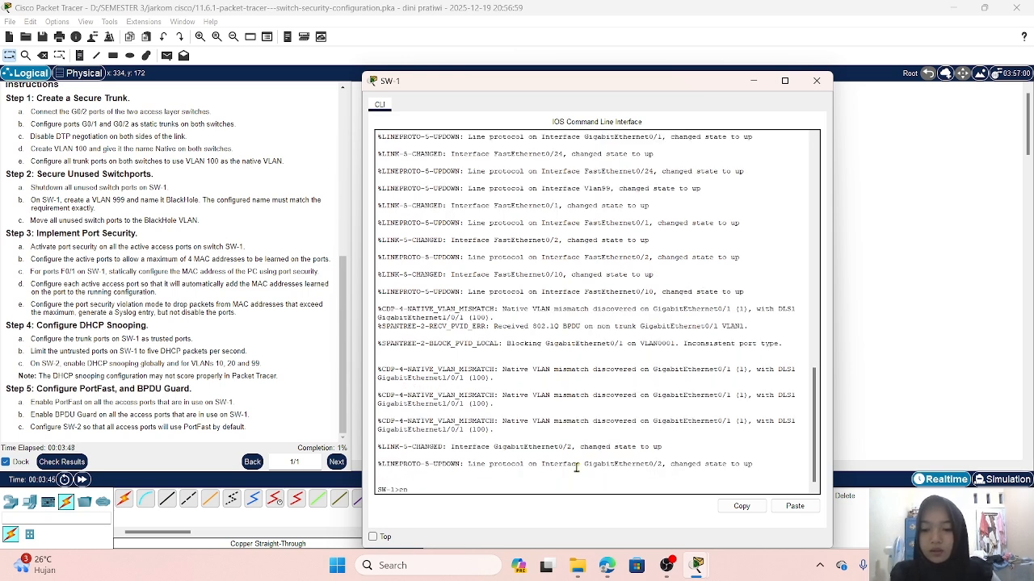
type("en")
key("Return")
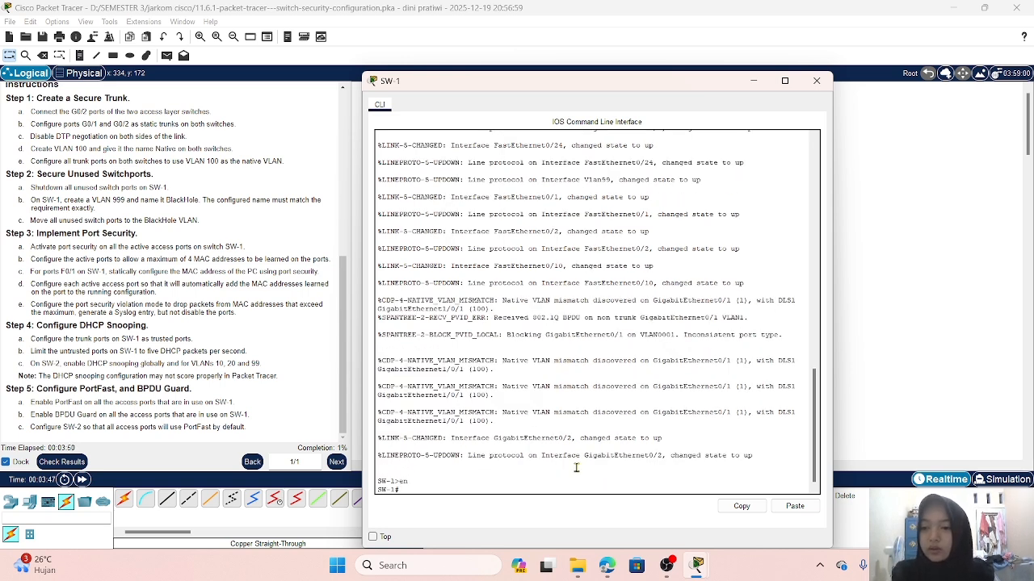
type("co")
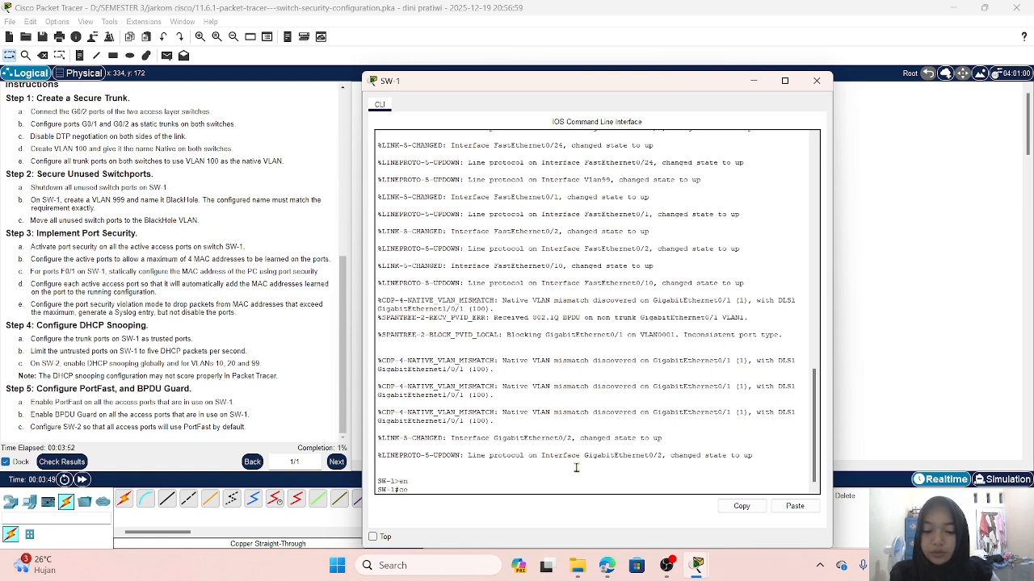
type("nf t")
key("Return")
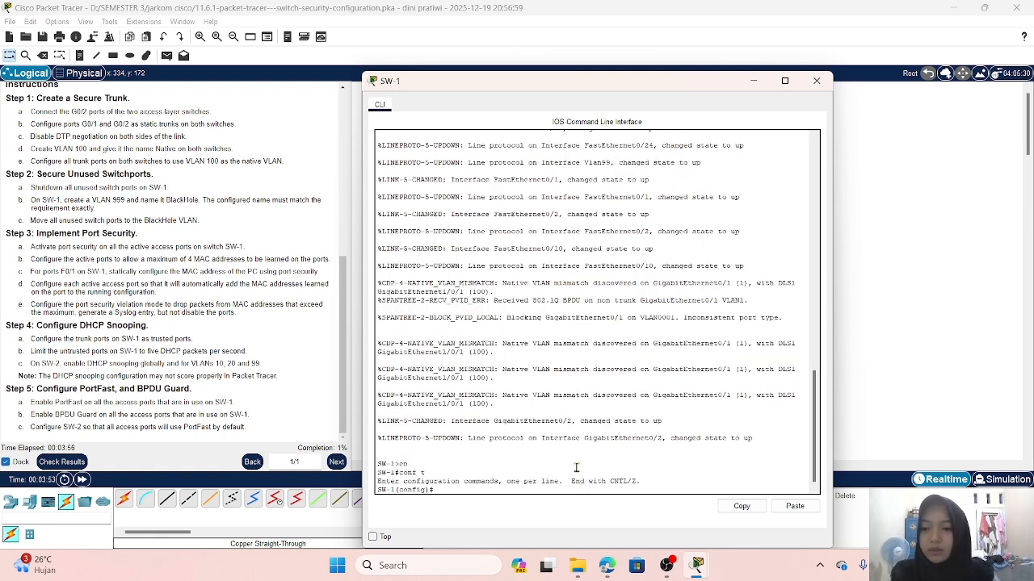
- Configure interface range g0/1-2 on SW-1 as static trunks with switchport mode trunk
type("int")
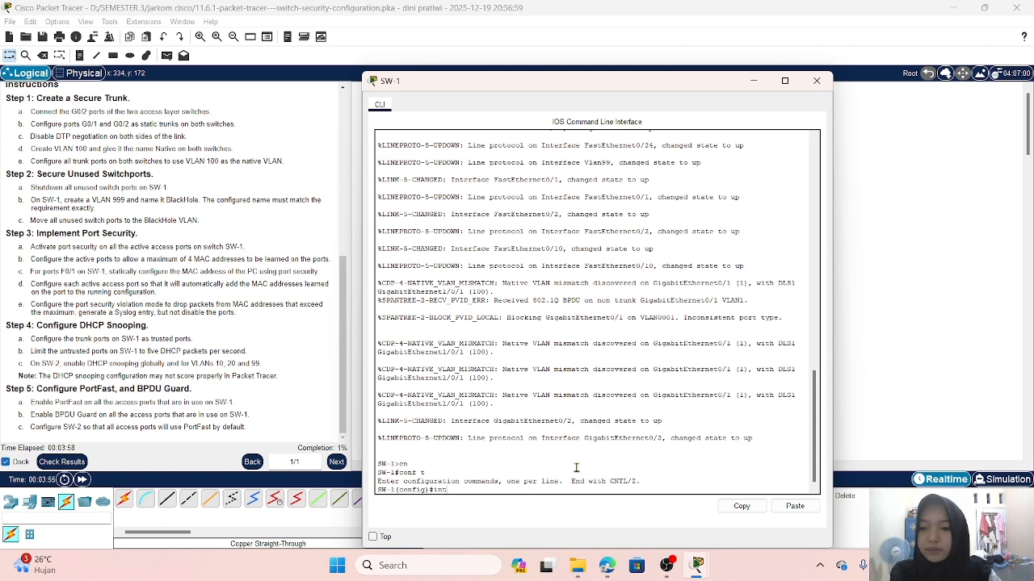
type(" r")
key("Tab")
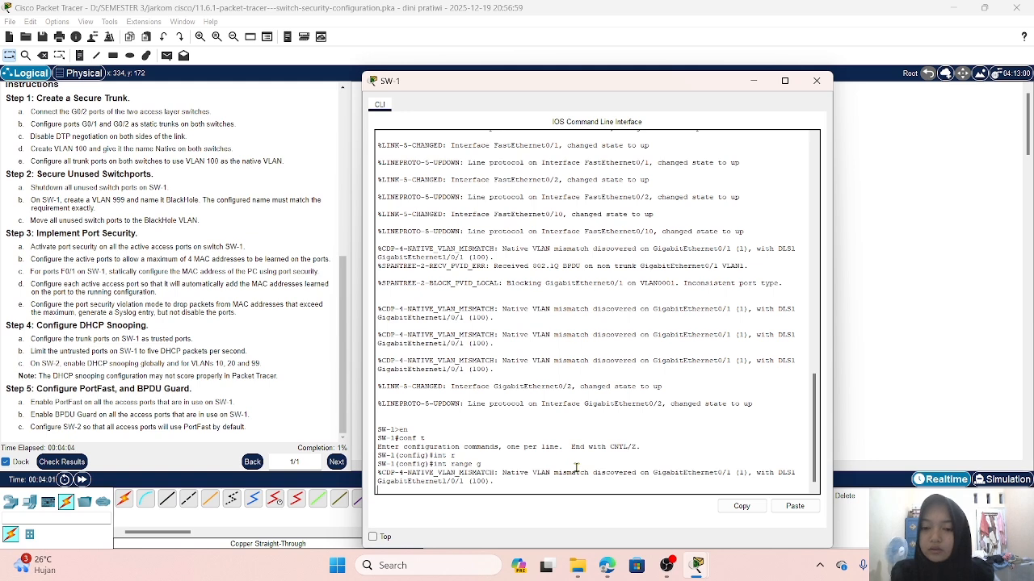
key("Return")
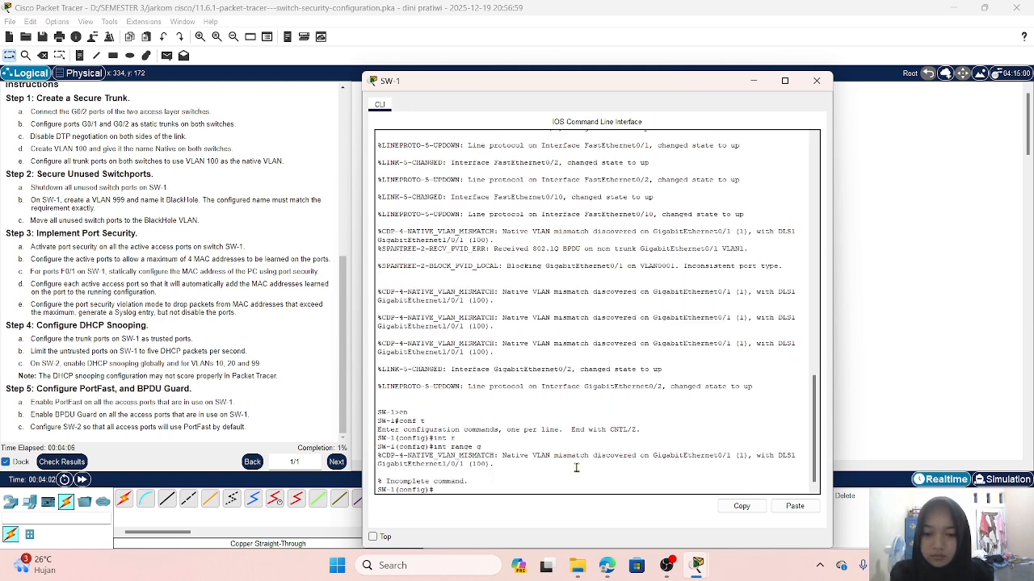
key("Up")
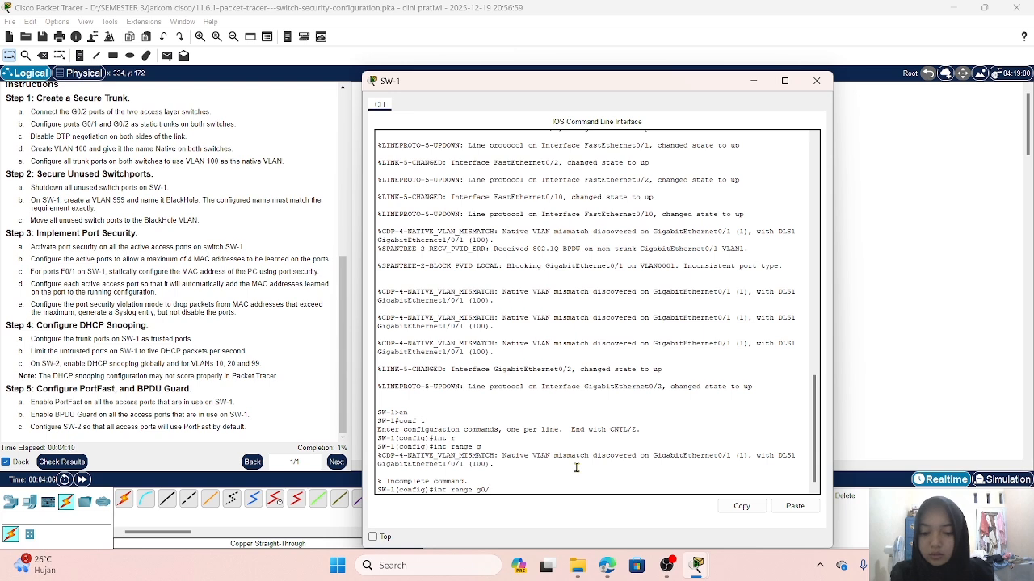
type("0/1-2")
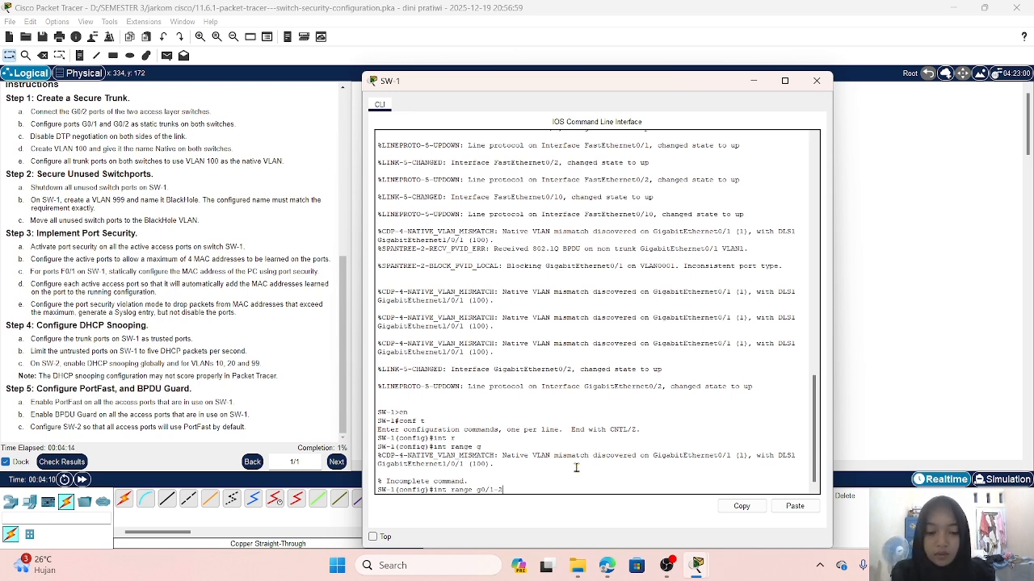
key("Return")
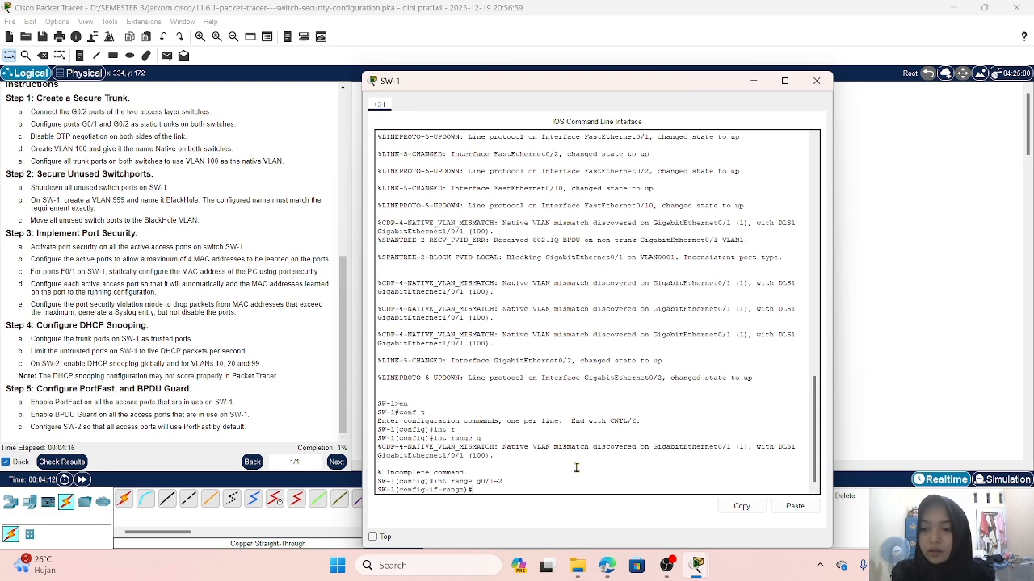
type("sw")
key("Tab")
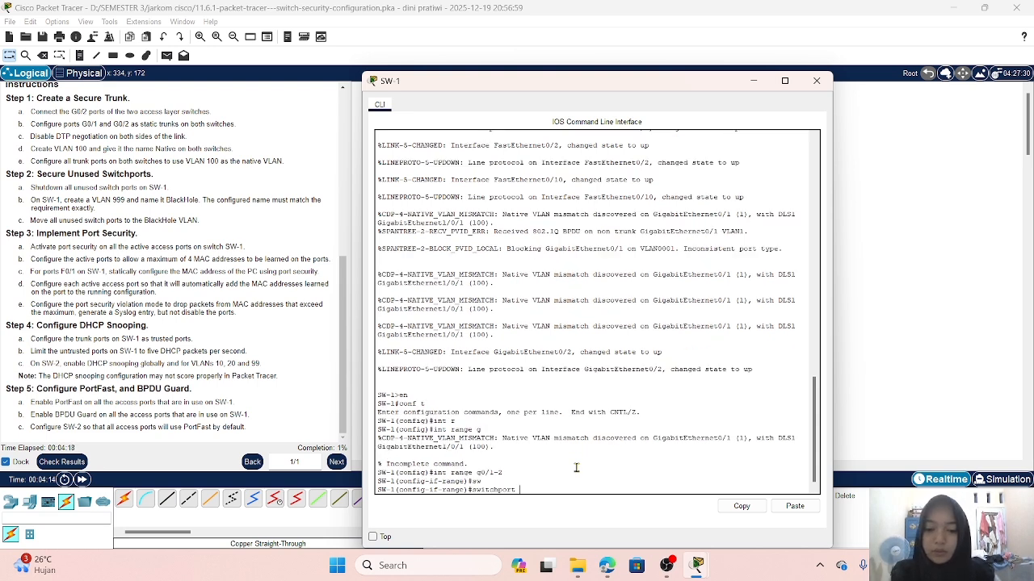
type("m")
key("Tab")
type("t")
key("Tab")
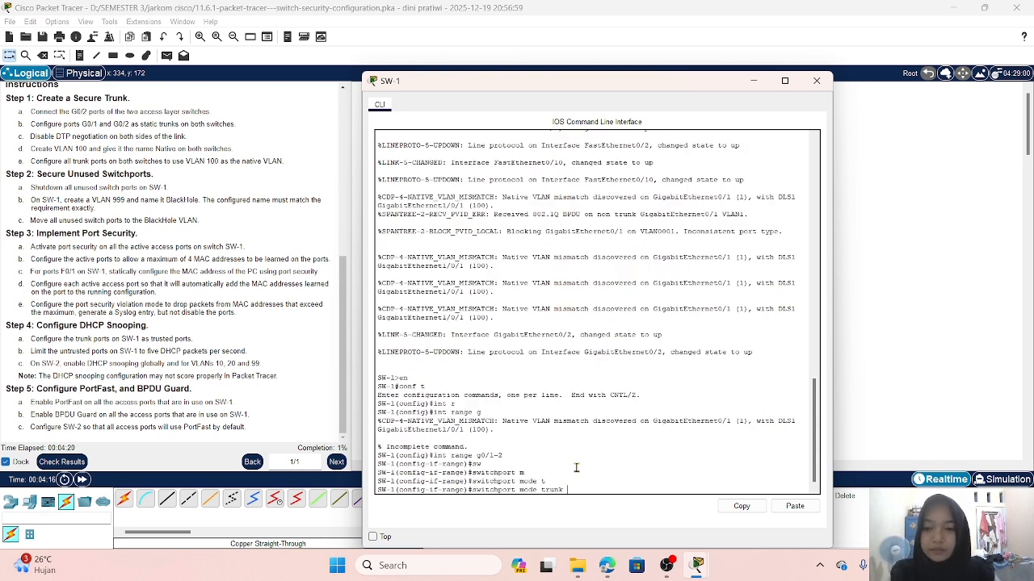
key("Return")
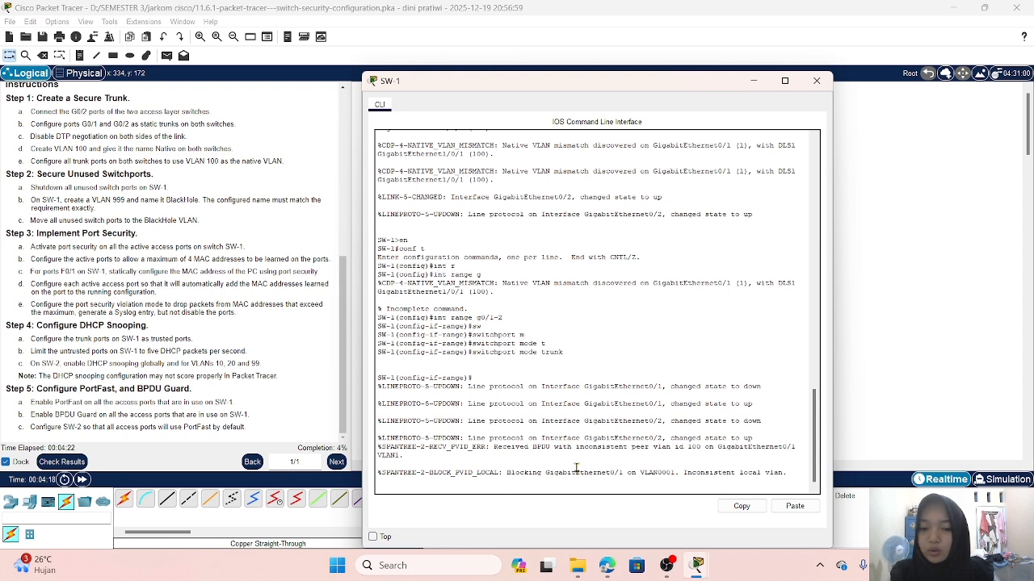
- Disable DTP negotiation on SW-1's g0/1-2 trunk ports with switchport nonegotiate
key("Return")
type("sw")
key("Tab")
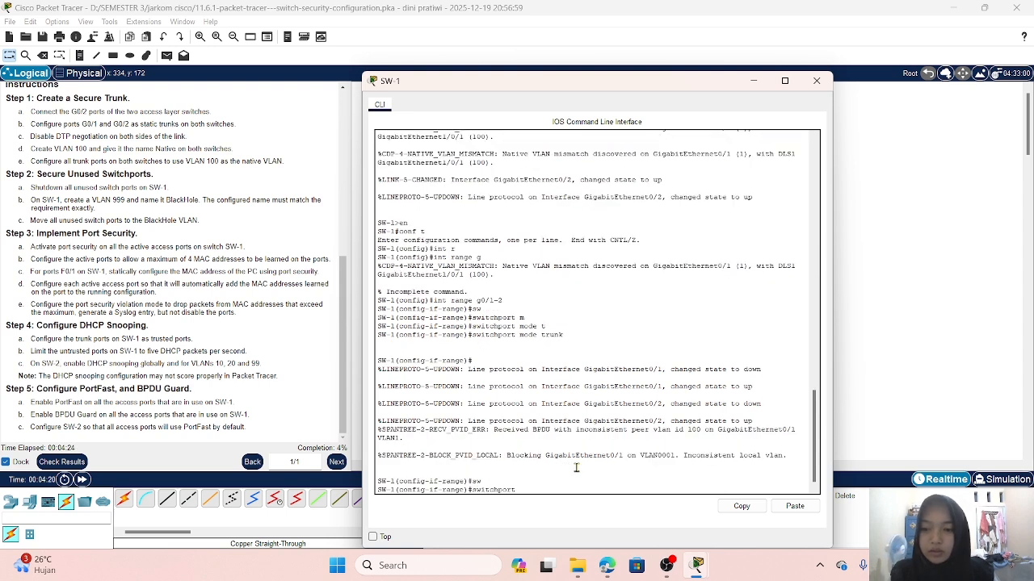
type("n")
key("Tab")
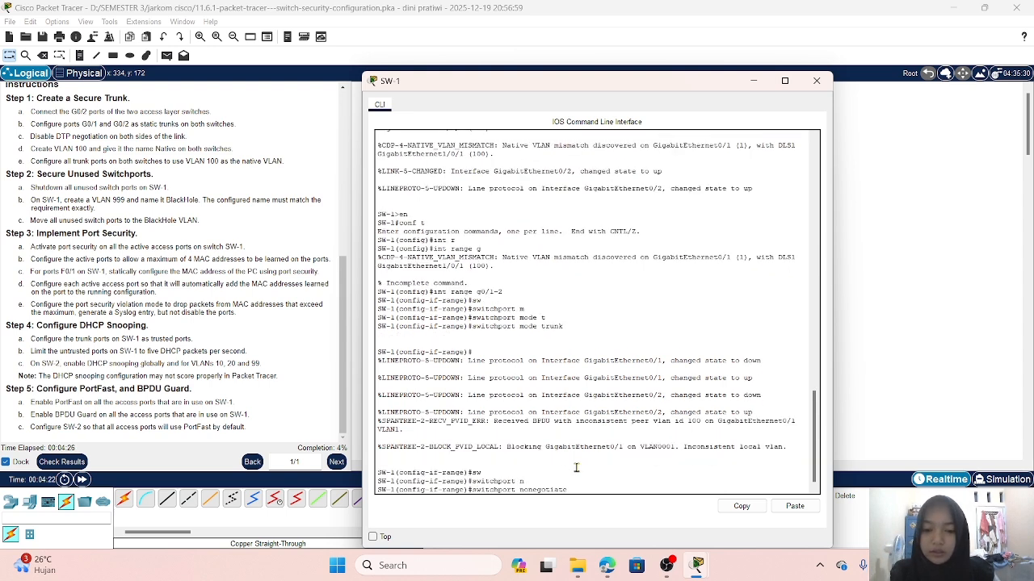
key("Return")
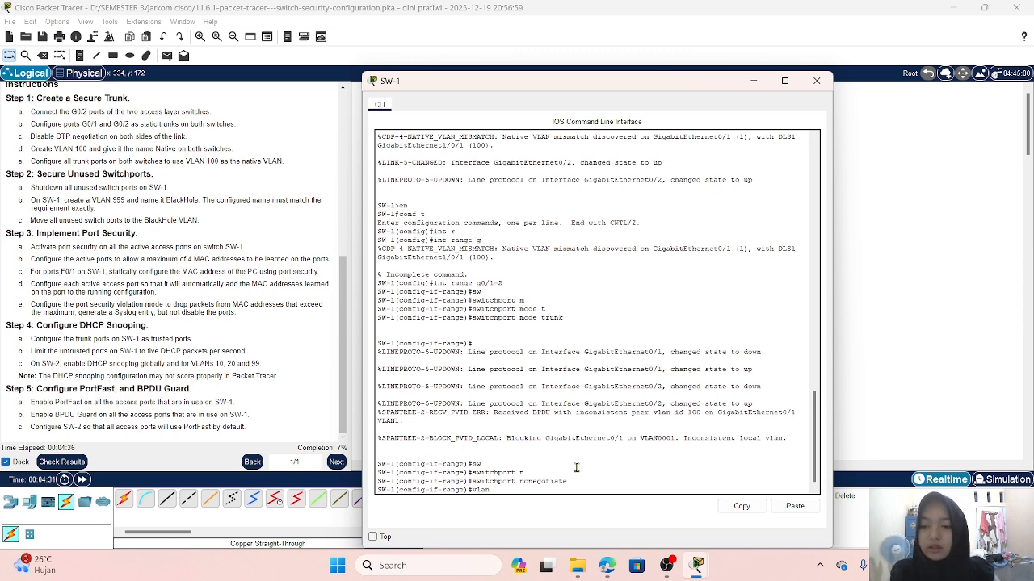
- Create VLAN 100 on SW-1 and name it Native
type("100")
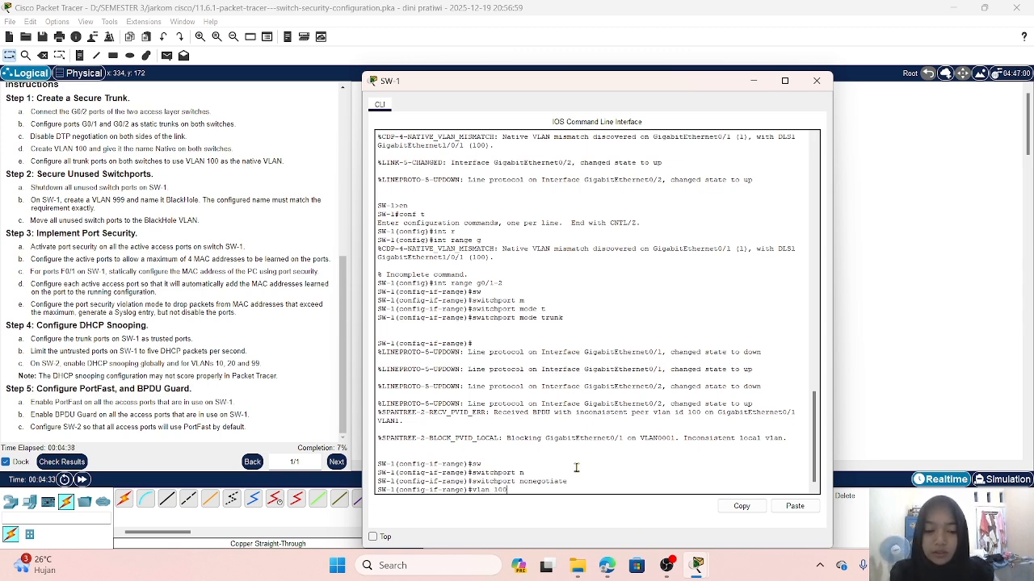
key("Return")
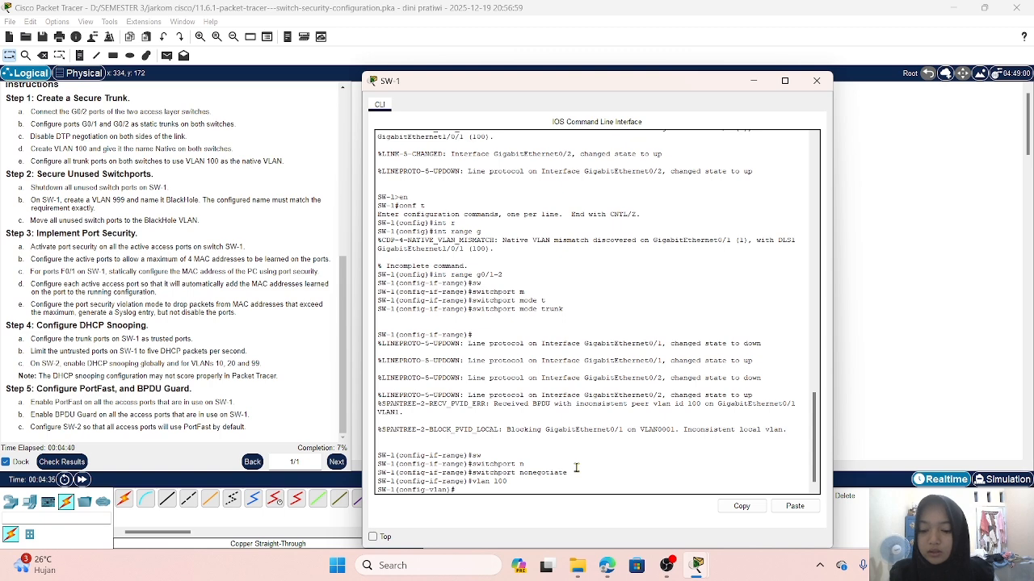
type("name")
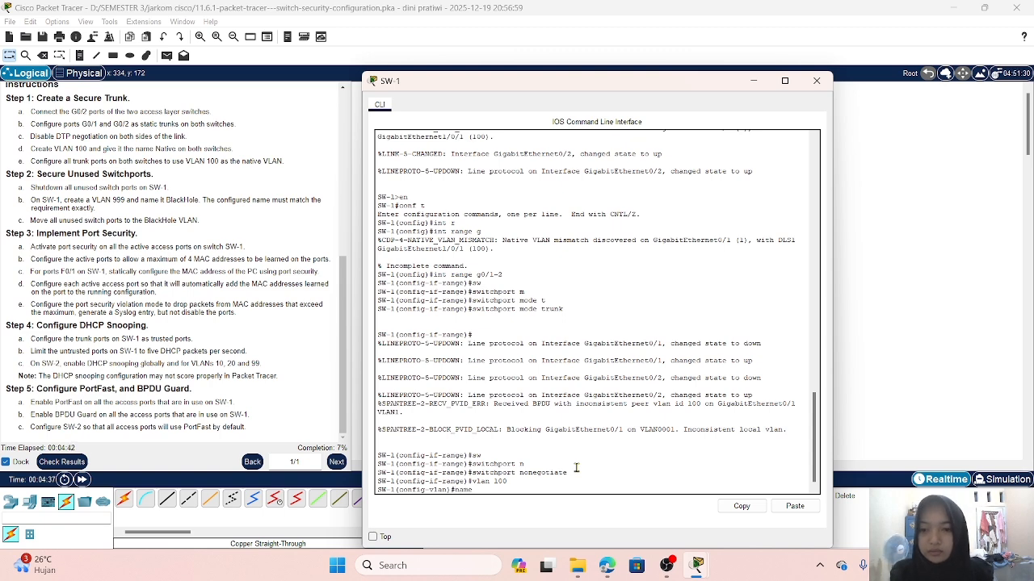
scroll(258, 361, "up", 5)
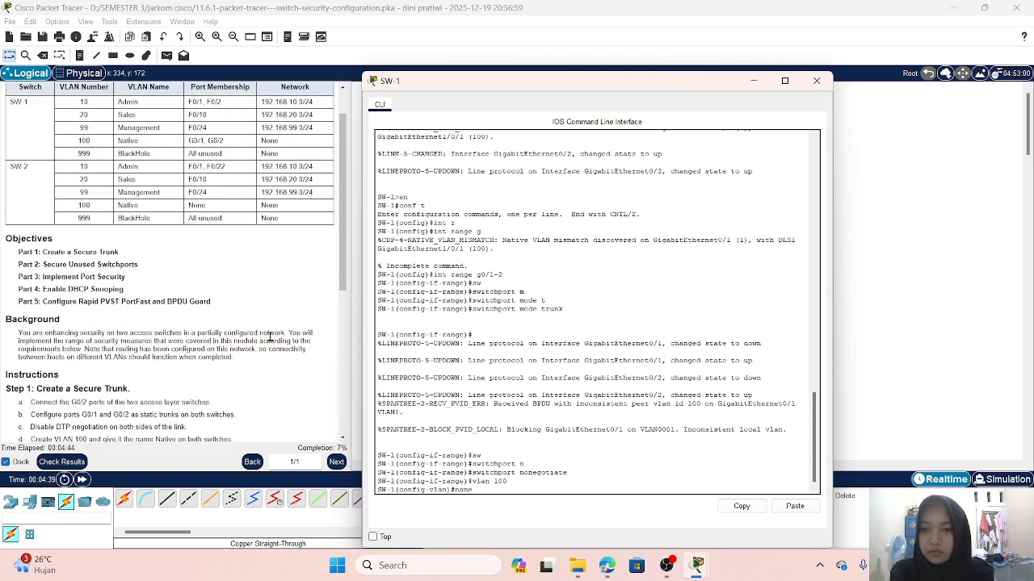
type("e")
scroll(270, 336, "down", 1)
scroll(270, 336, "down", 1)
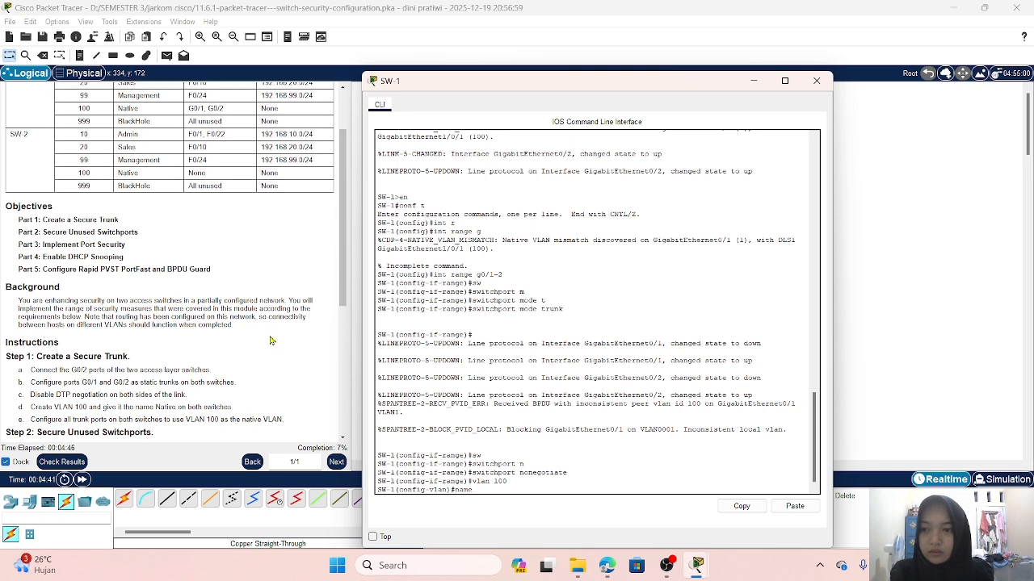
scroll(273, 275, "up", 3)
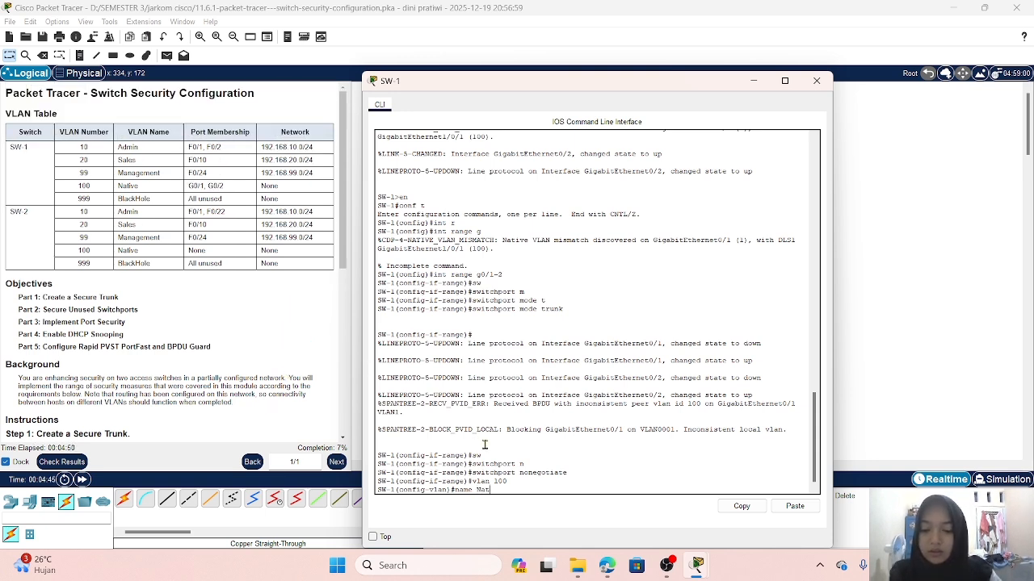
type("Native")
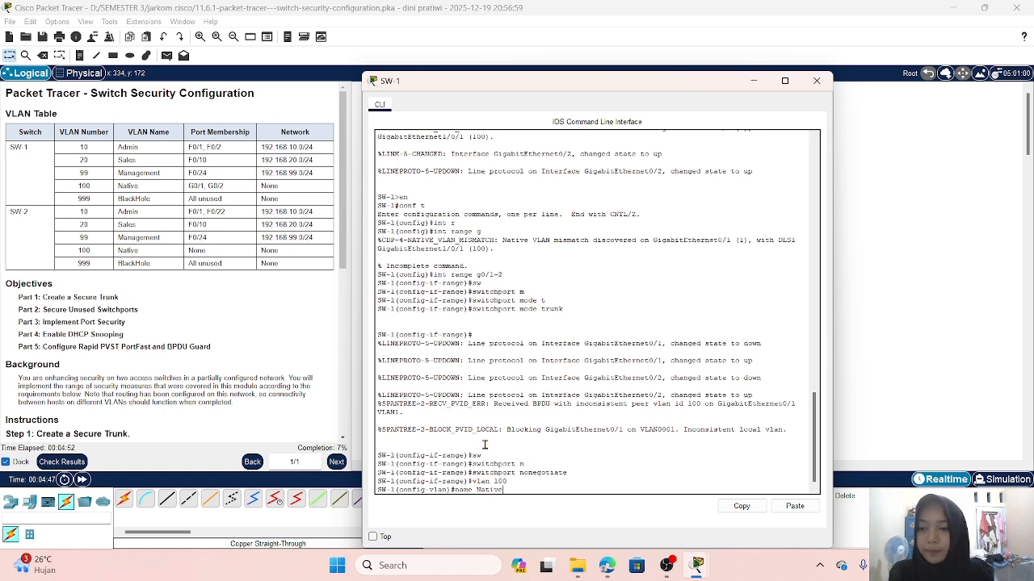
key("Return")
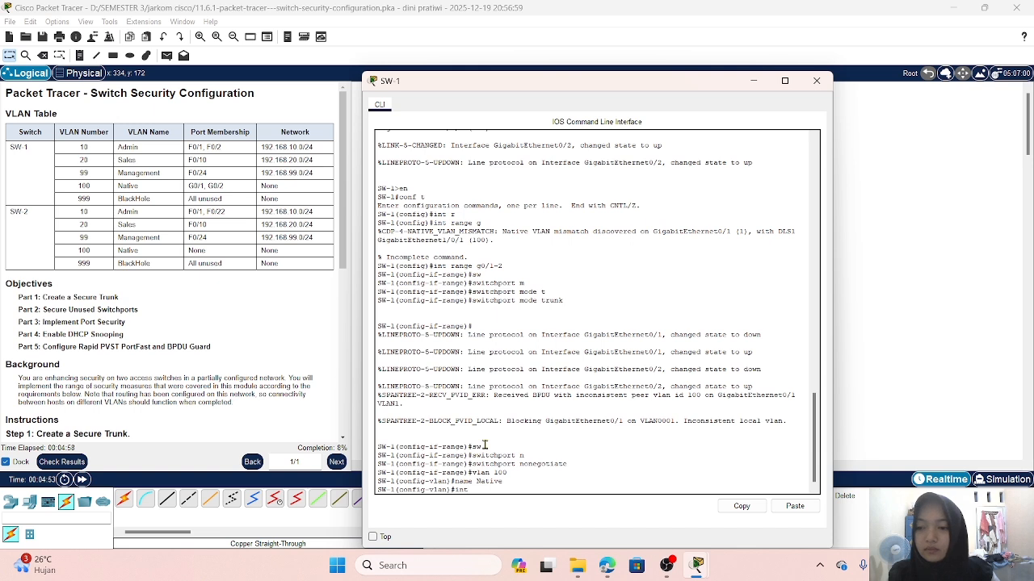
- Enter interface range configuration for g0/1-2 on SW-1
type("int ran")
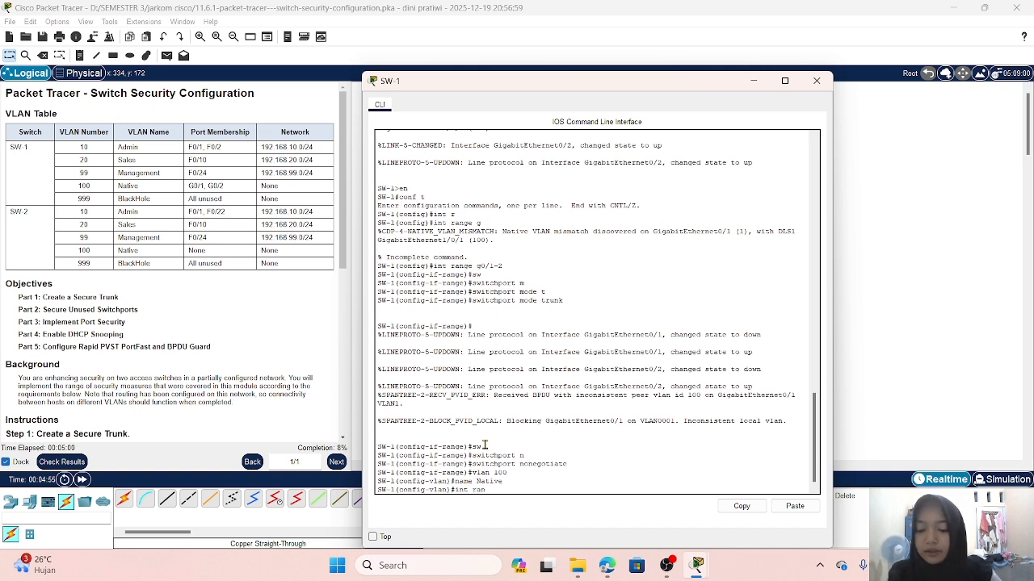
type("ge")
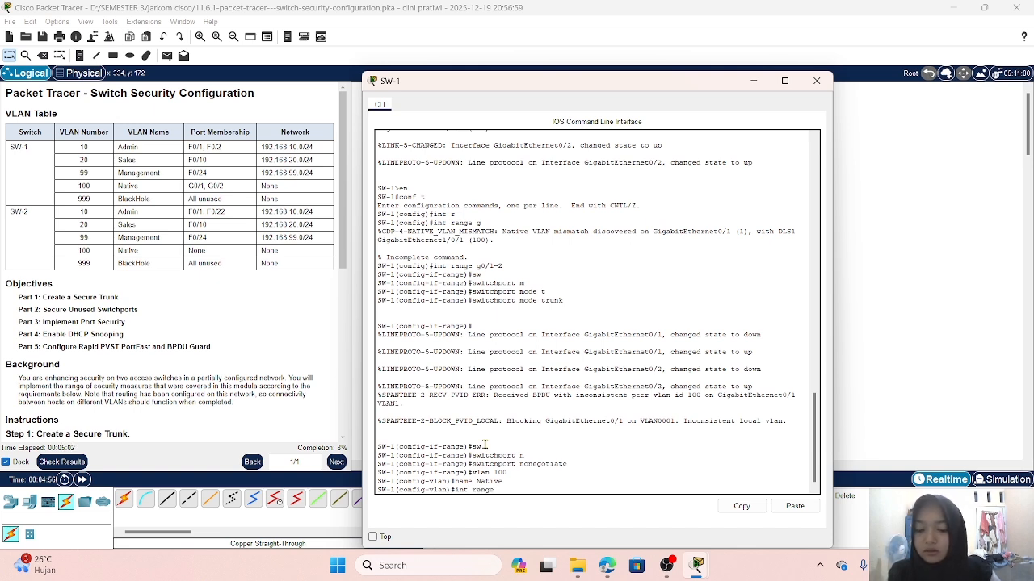
type(" g")
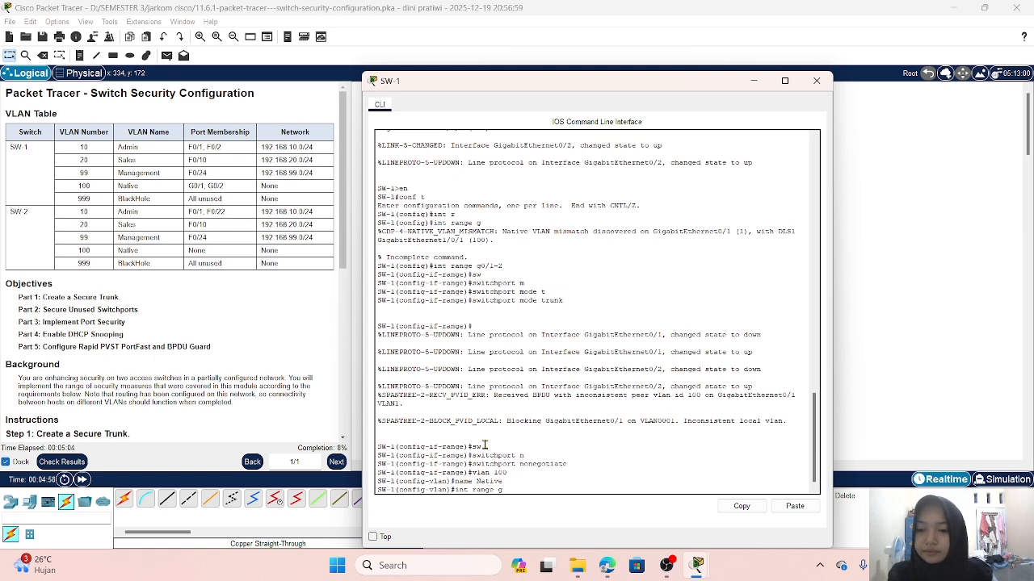
type("0")
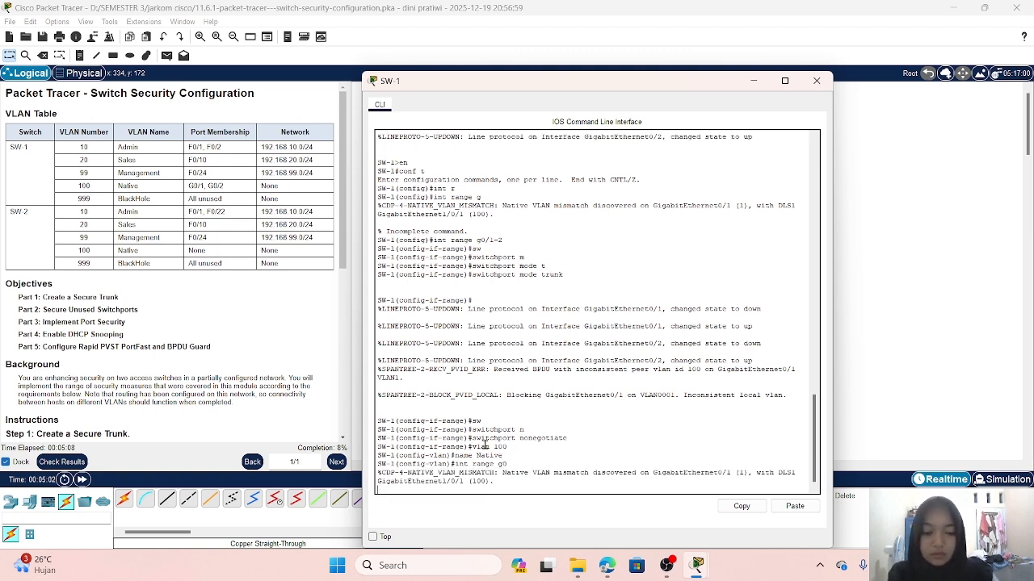
key("Return")
key("Up")
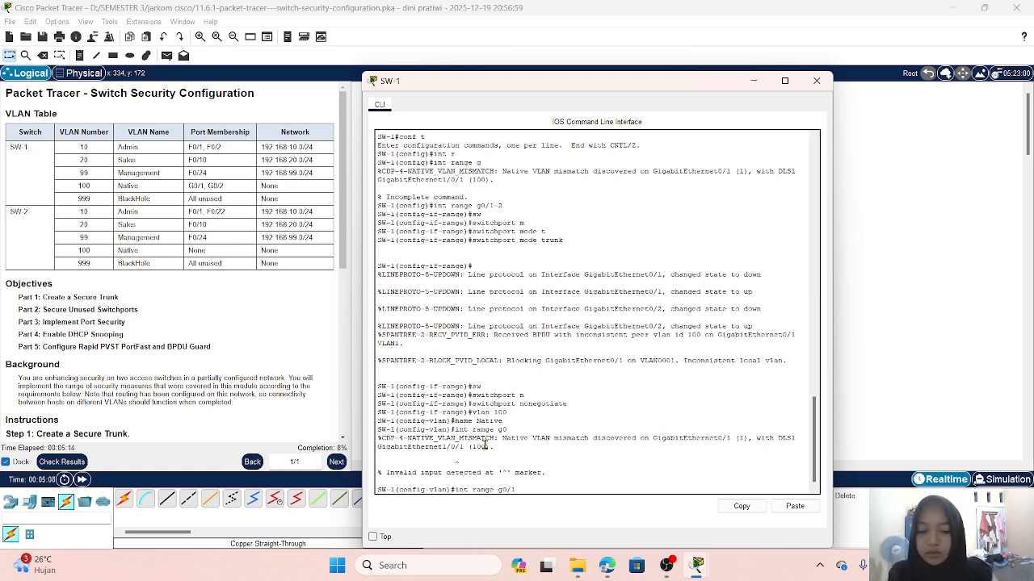
type("-")
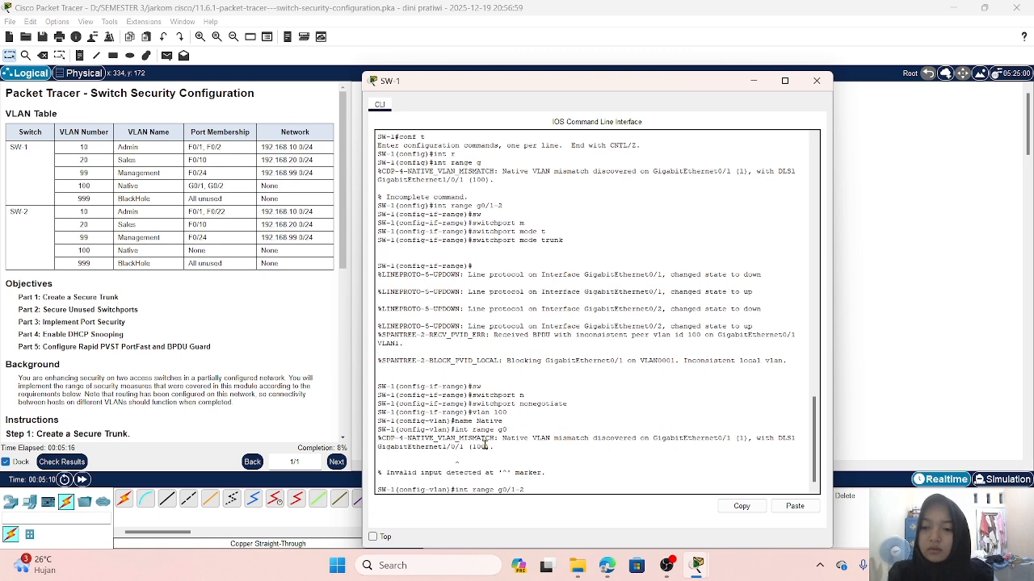
type("2")
key("Return")
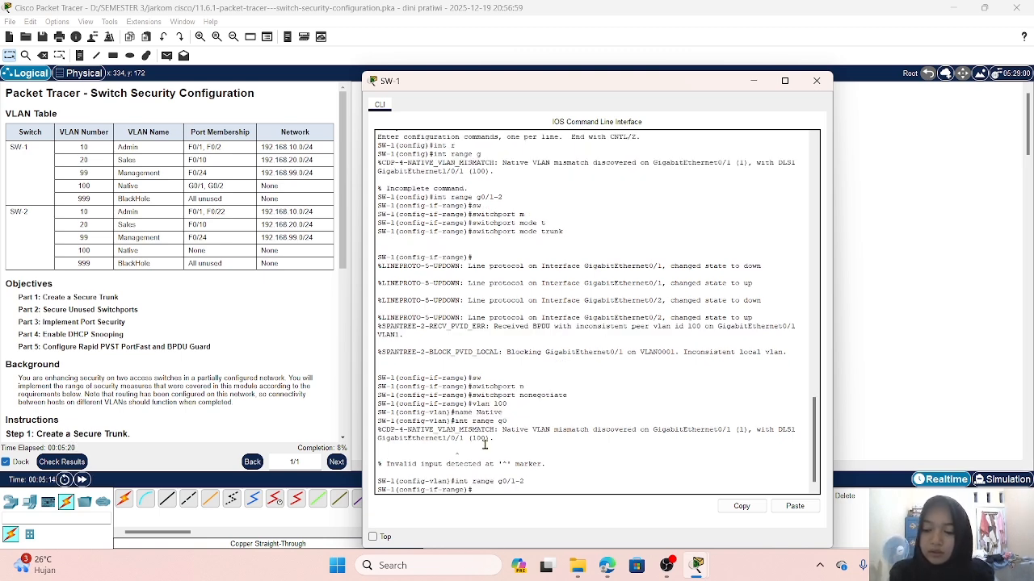
- Set VLAN 100 as the native VLAN on SW-1's trunk ports with switchport trunk native vlan 100
type("sw")
key("Tab")
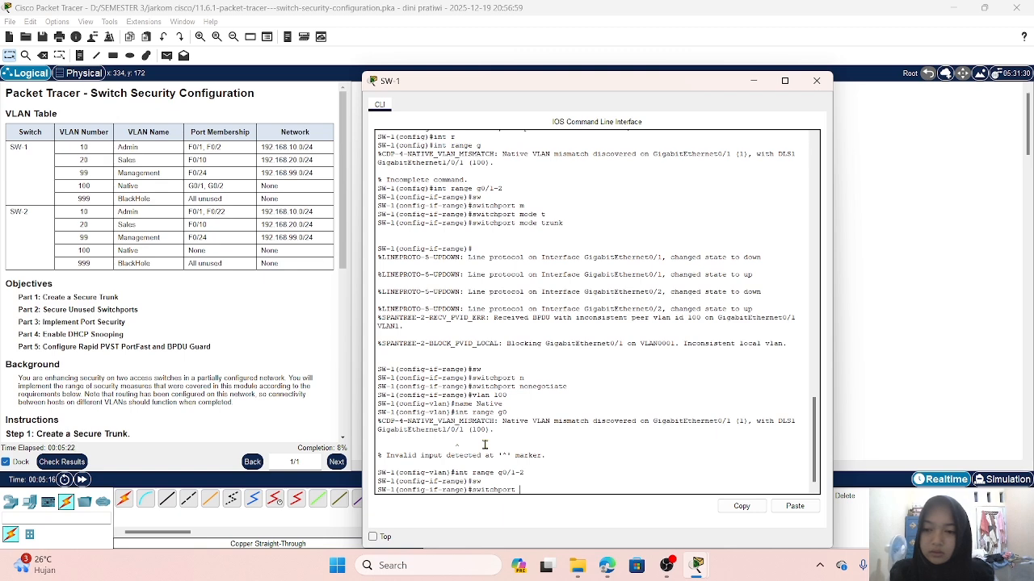
type("t")
key("Tab")
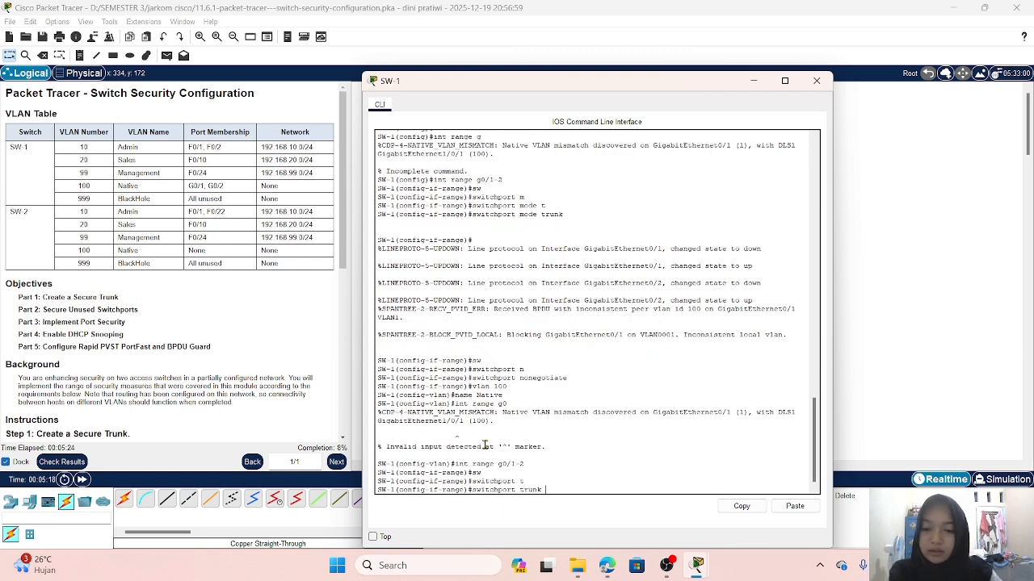
type("n")
key("Tab")
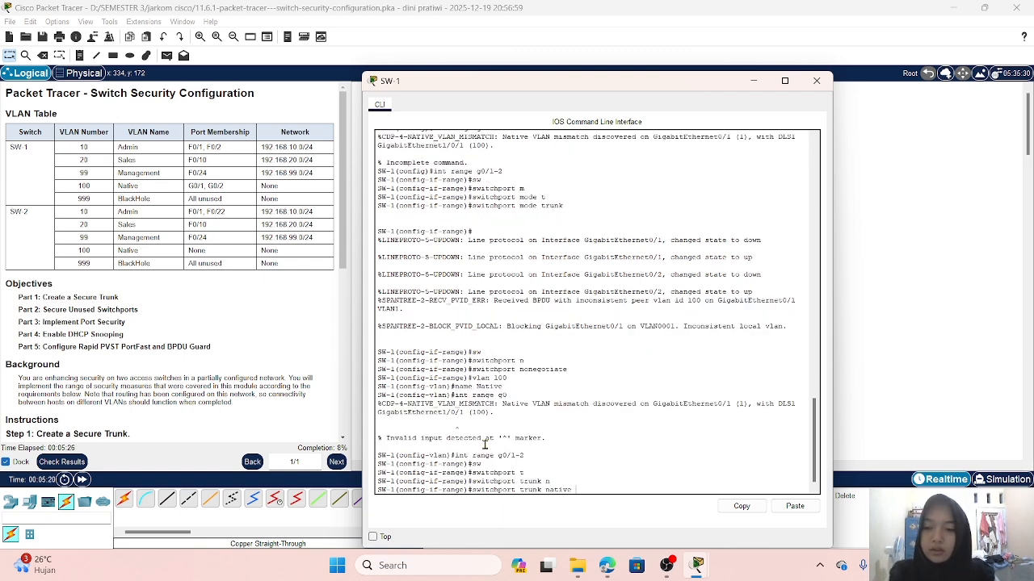
type("v")
key("Tab")
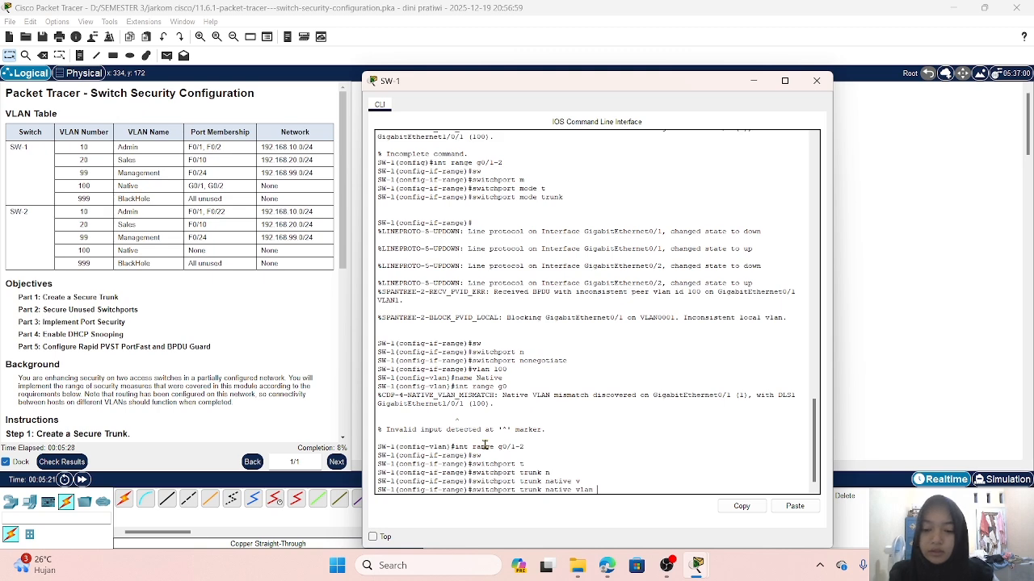
type("100")
key("Return")
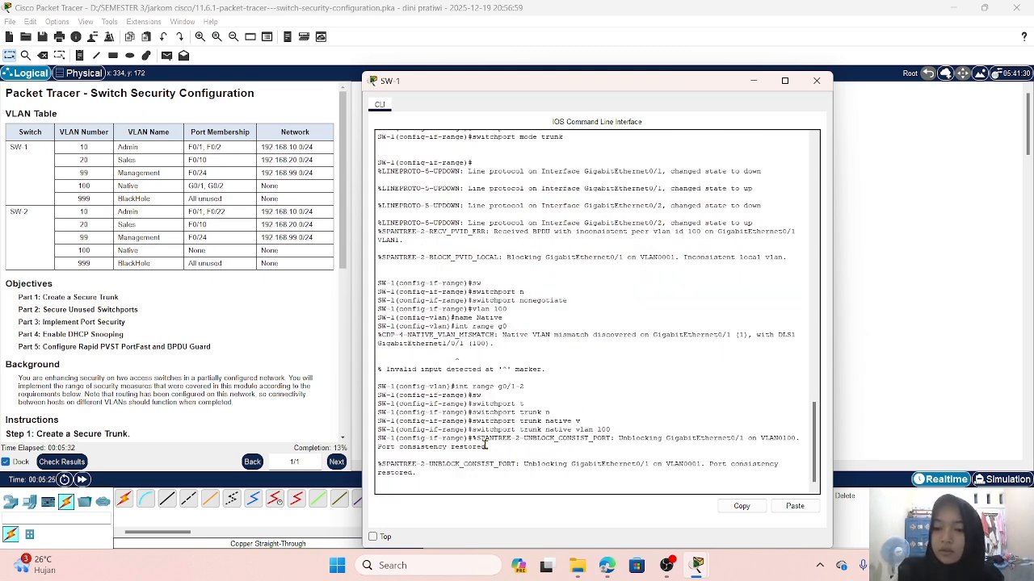
- Open the command line of SW-2 and enter global configuration mode with en and conf t
scroll(242, 234, "down", 8)
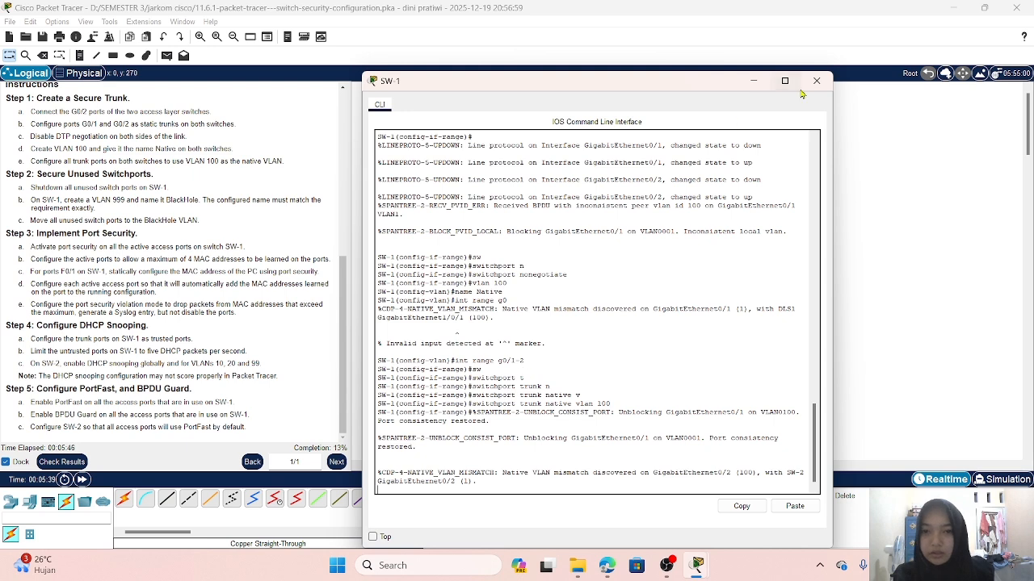
left_click(750, 80)
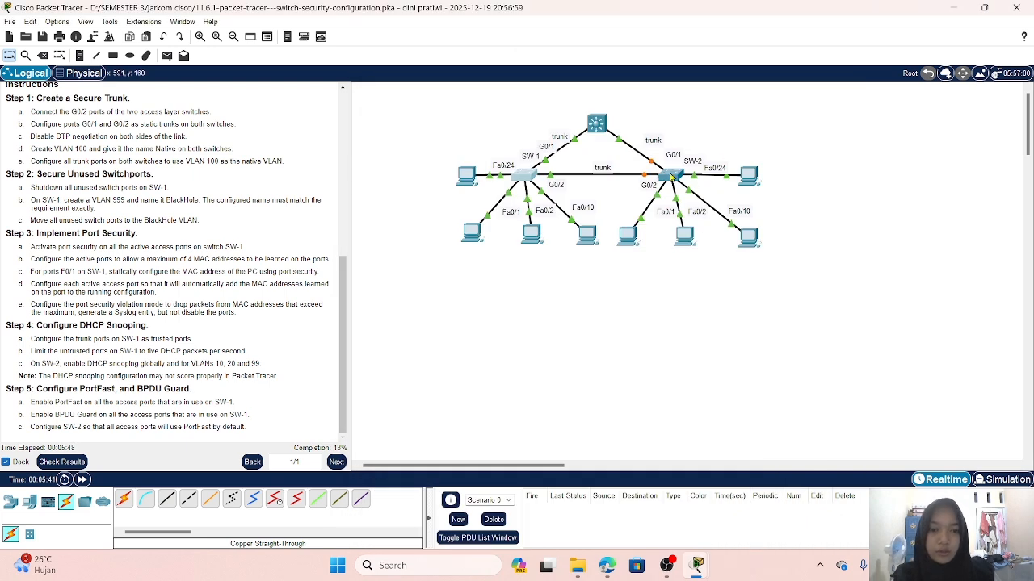
left_click(671, 176)
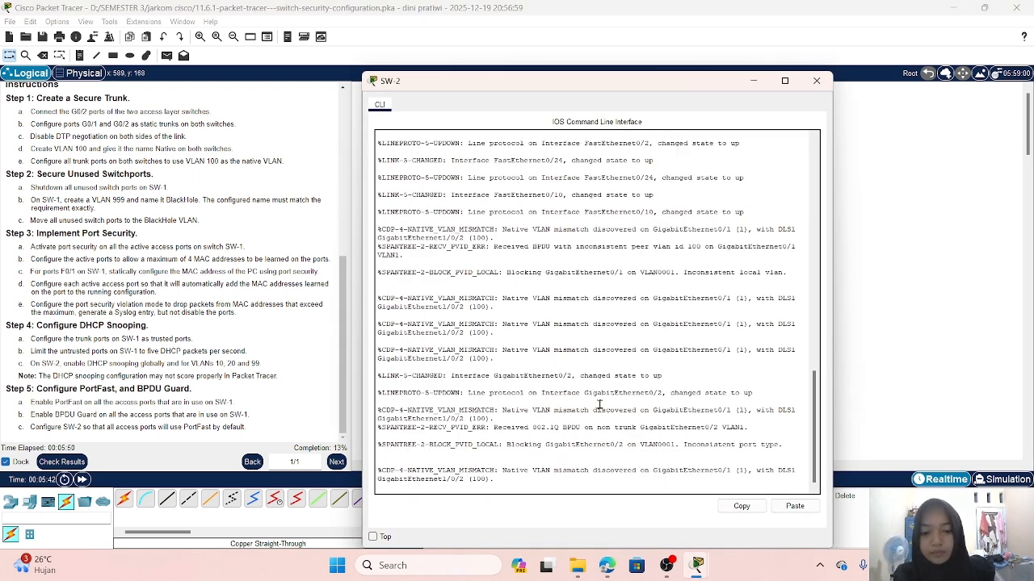
key("Return")
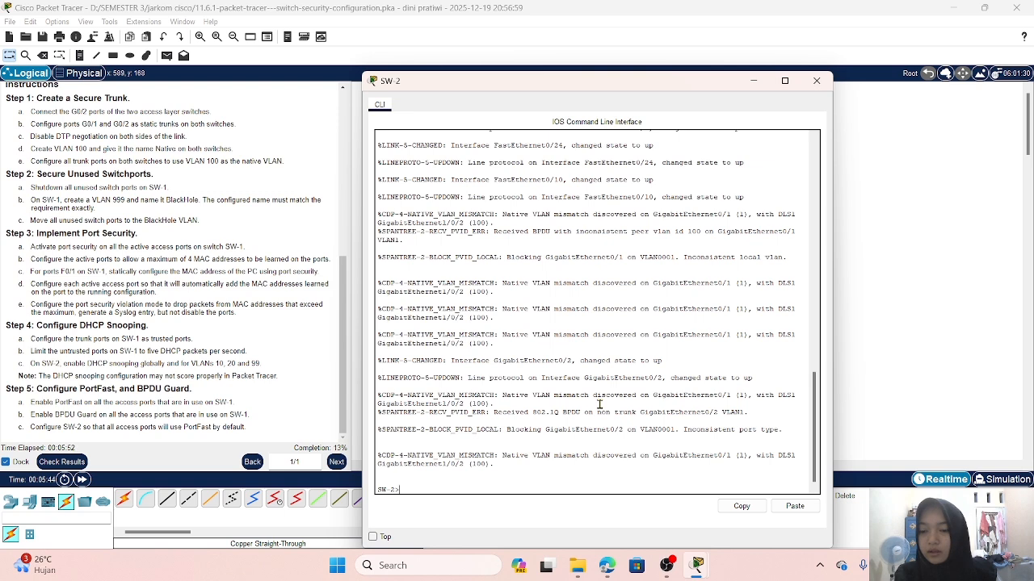
type("en")
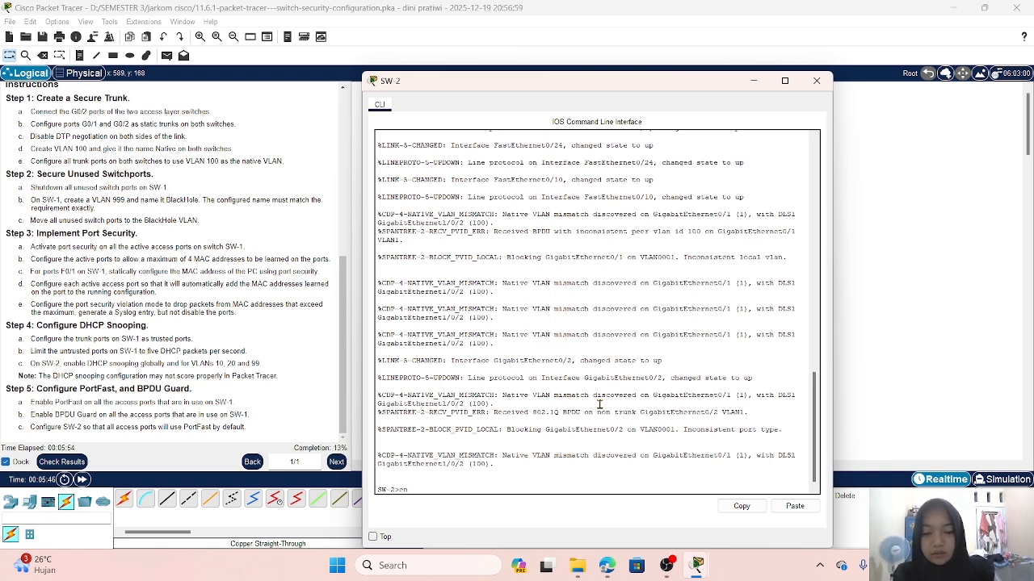
key("Return")
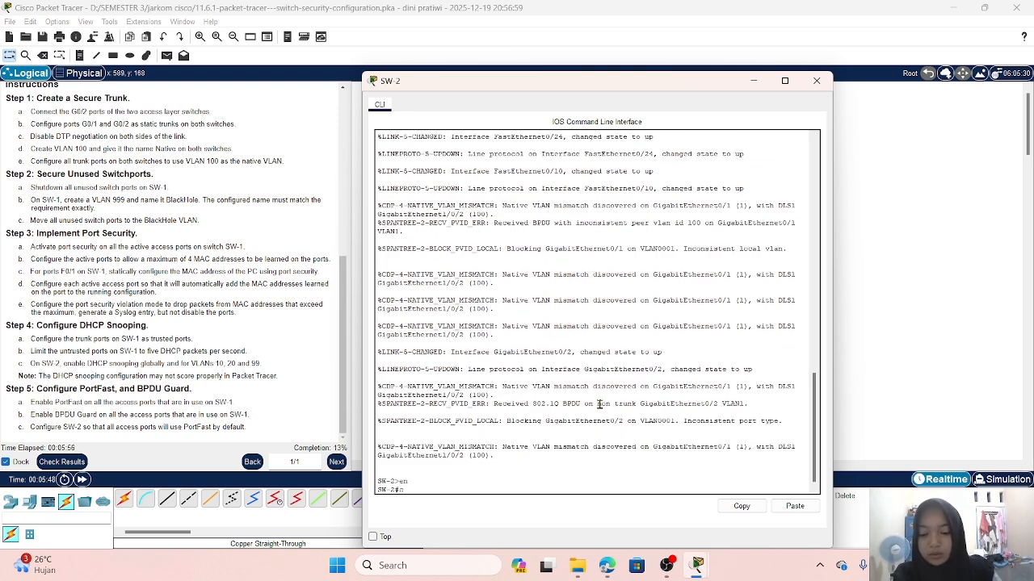
type("conf t")
key("Return")
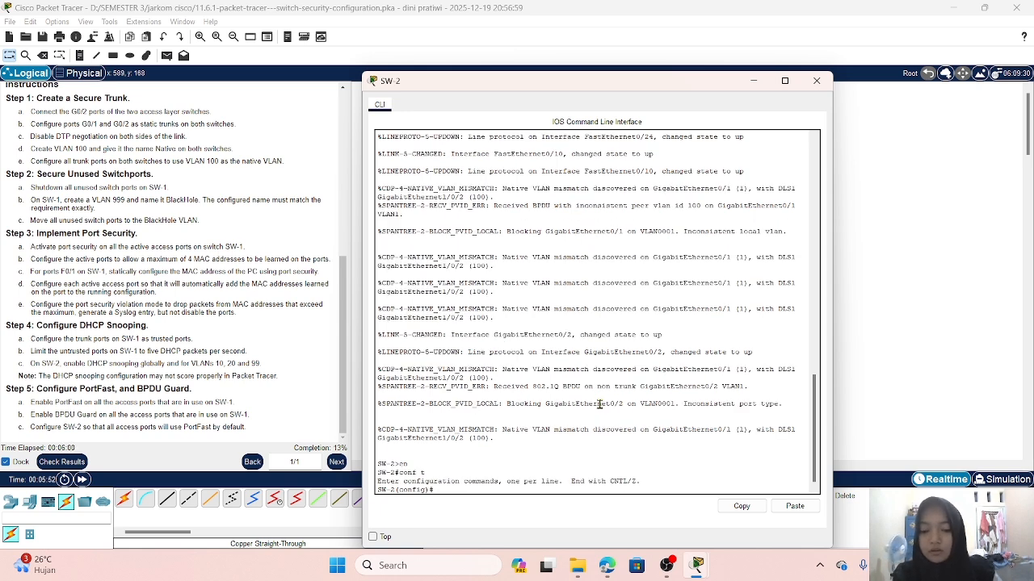
- Configure interface range g0/1-2 on SW-2 as static trunks with switchport mode trunk
type("int ra")
key("Tab")
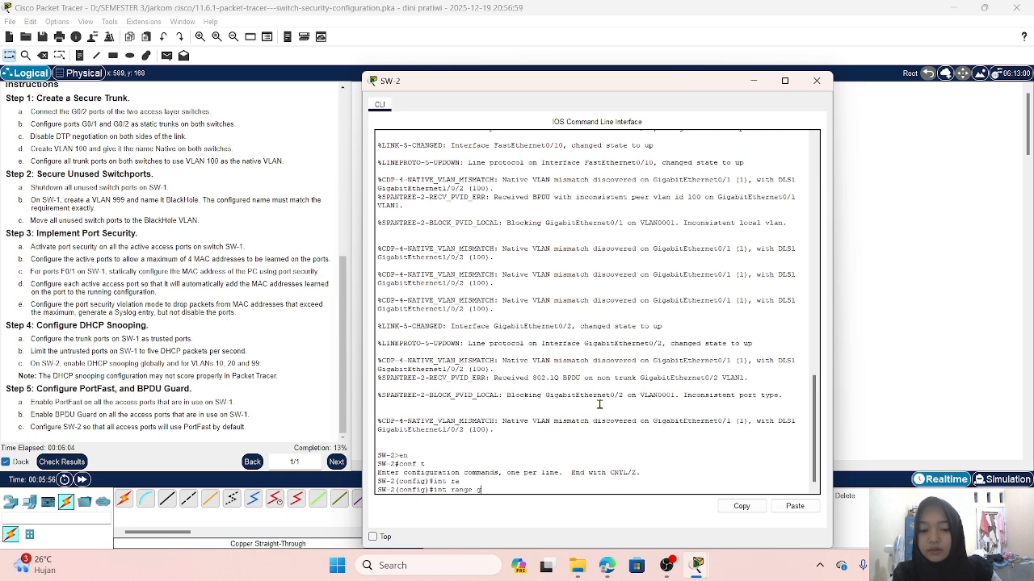
type("g0/1")
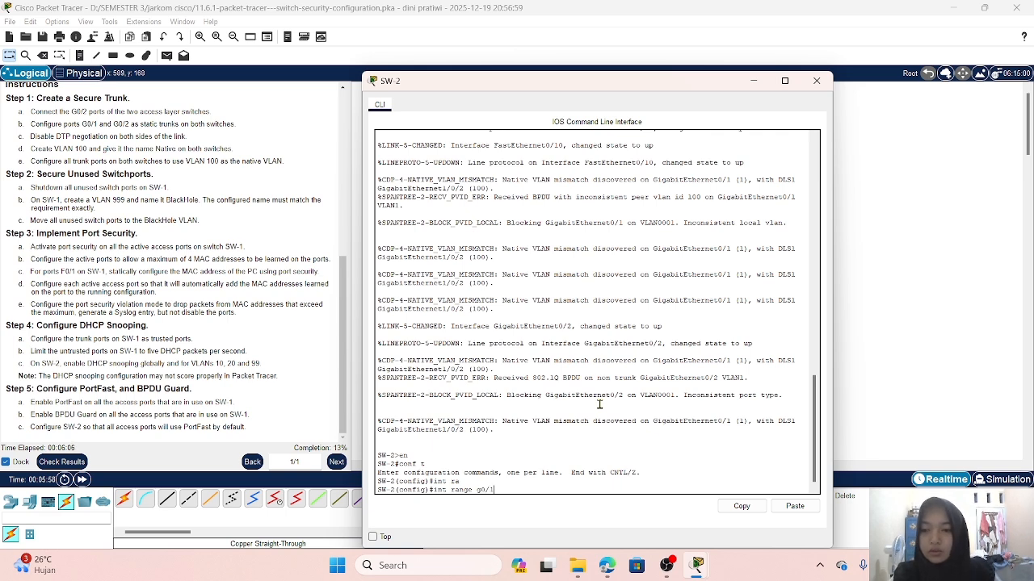
type("-")
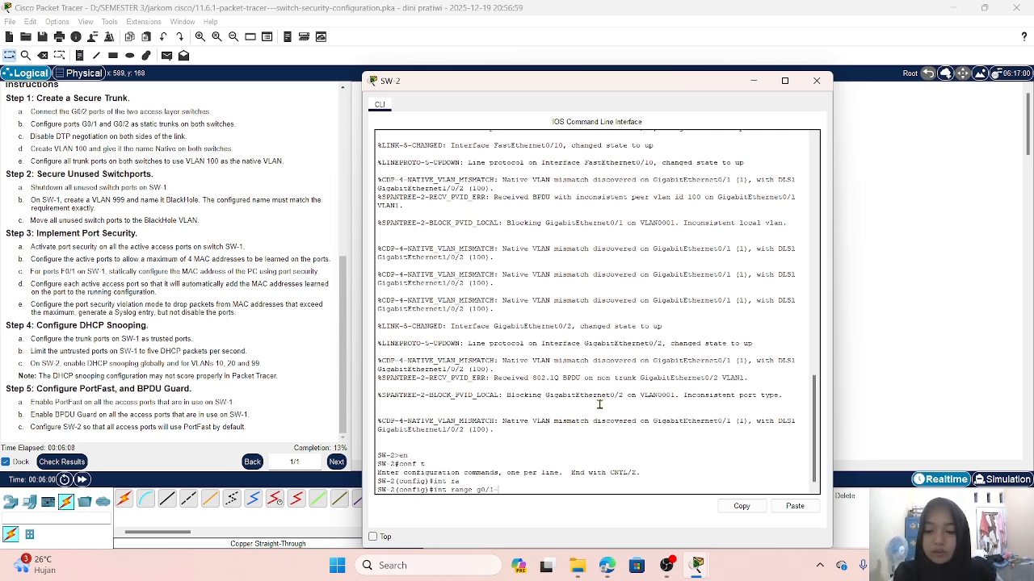
type("2")
key("Return")
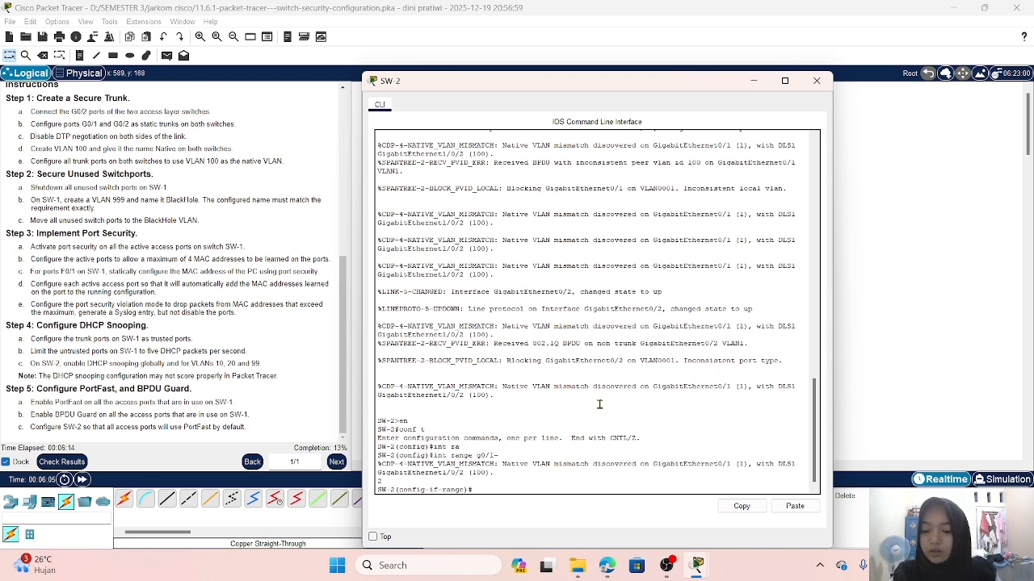
type("sw")
key("Tab")
type("m")
key("Tab")
type("t")
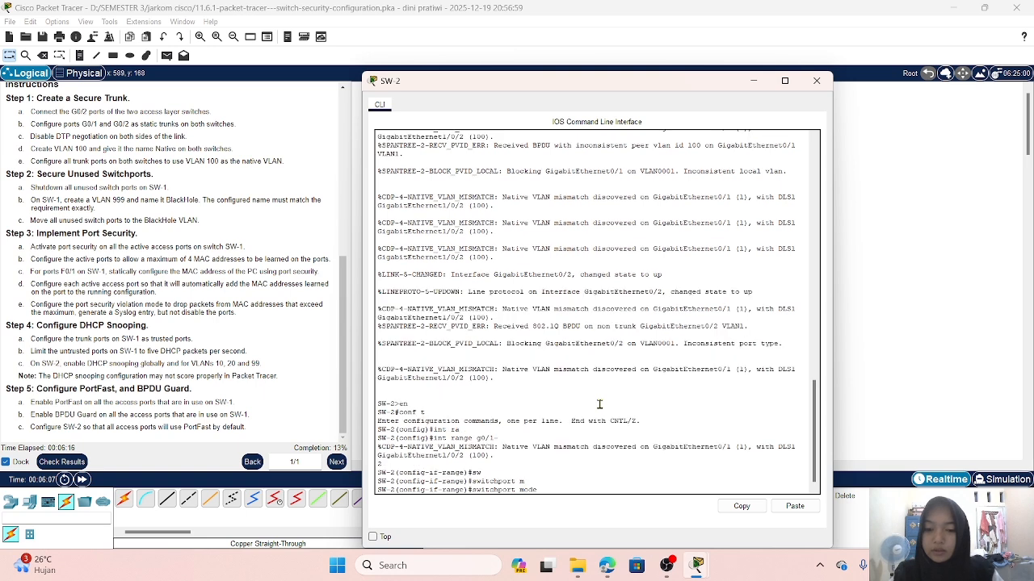
key("Tab")
key("Return")
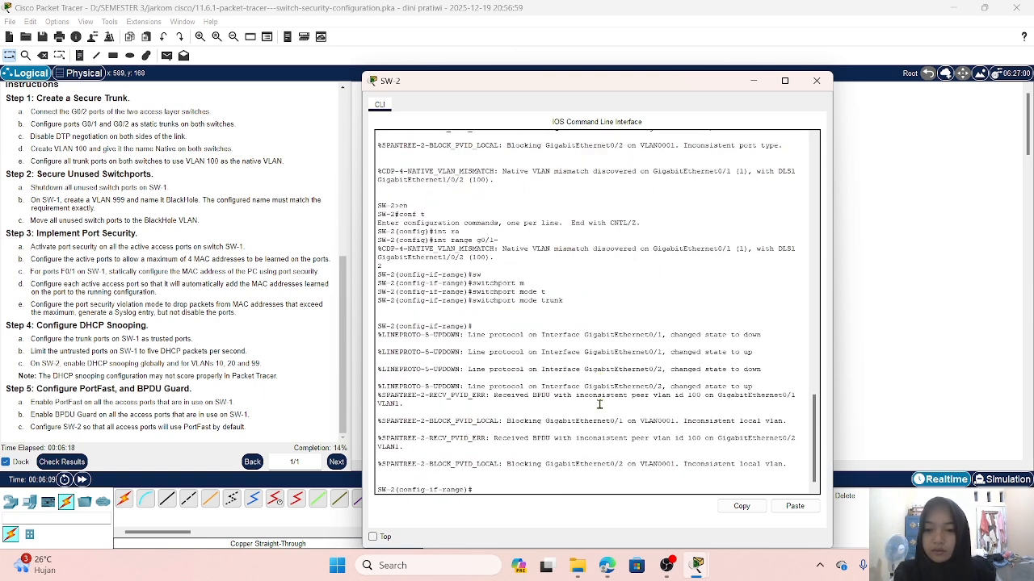
- Disable DTP negotiation on SW-2's trunk ports g0/1-2 with switchport nonegotiate
type("sw")
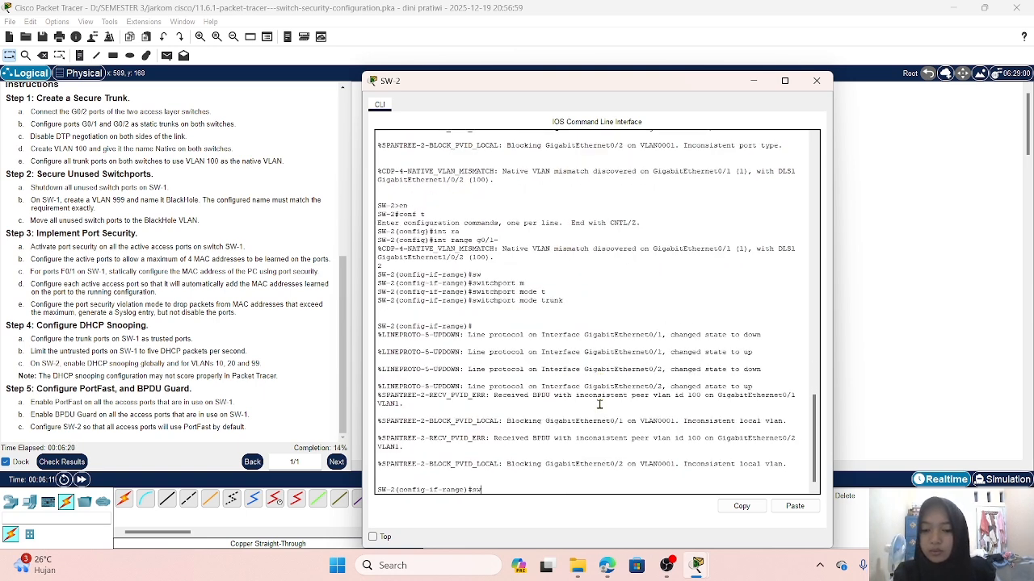
key("Tab")
type("n")
key("Tab")
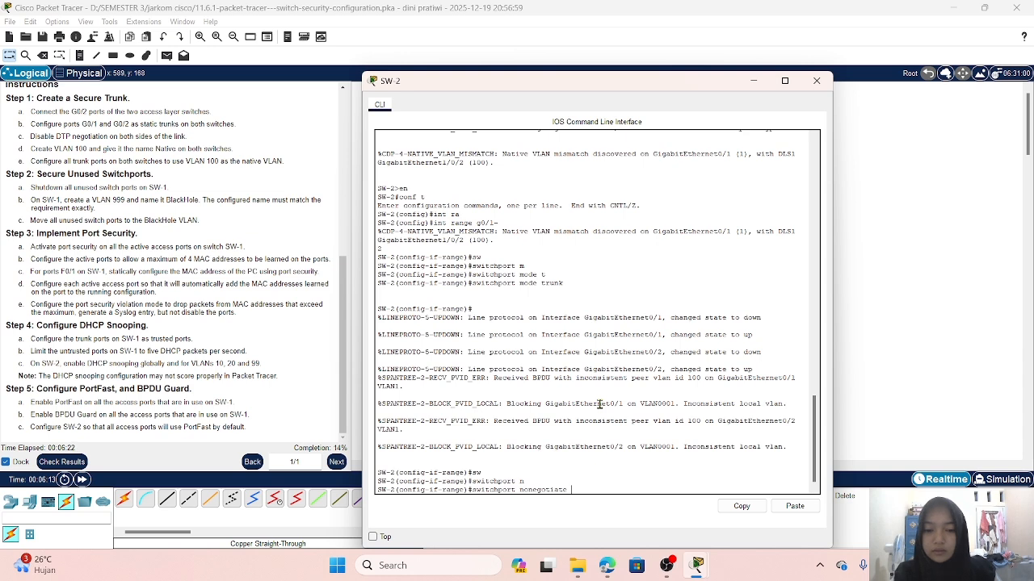
key("Return")
- Create VLAN 100 on SW-2 and name it Native
type("v")
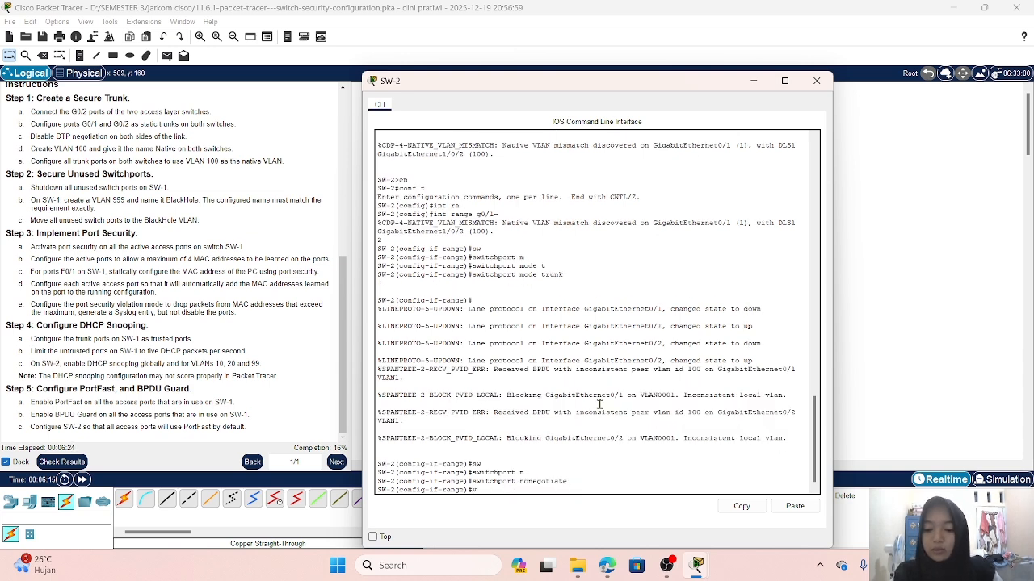
type("lan")
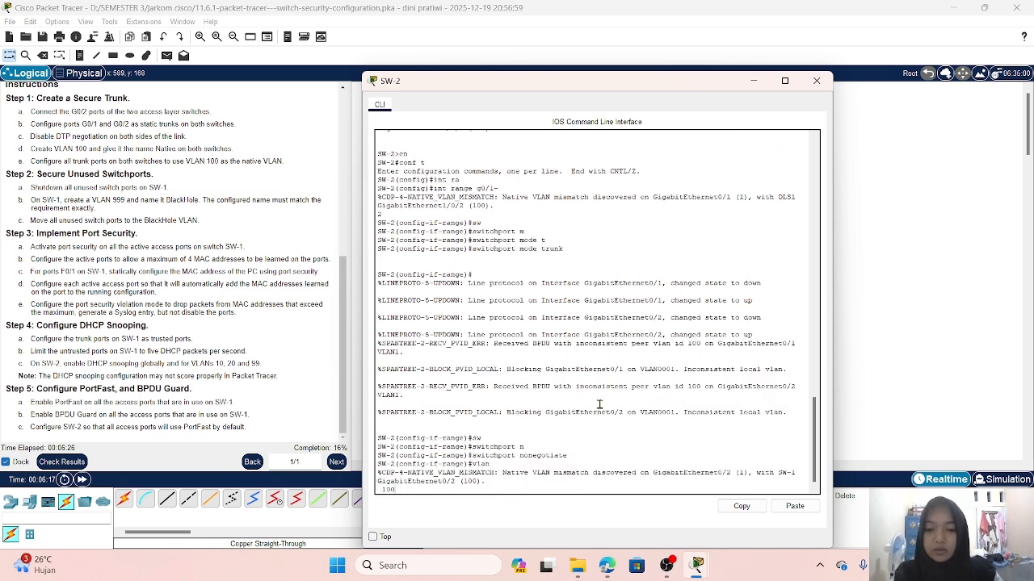
type(" 100")
key("Return")
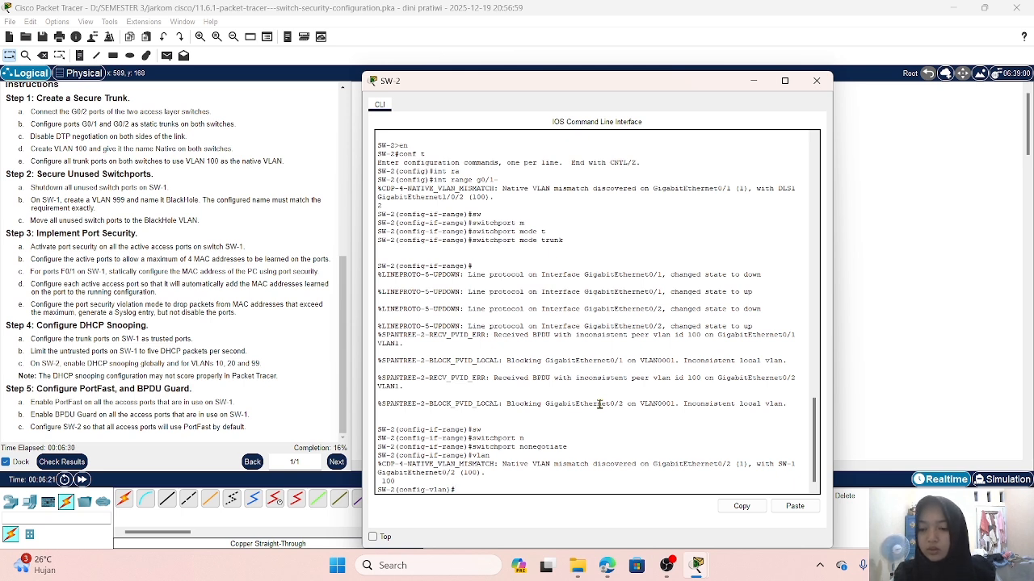
type("name ")
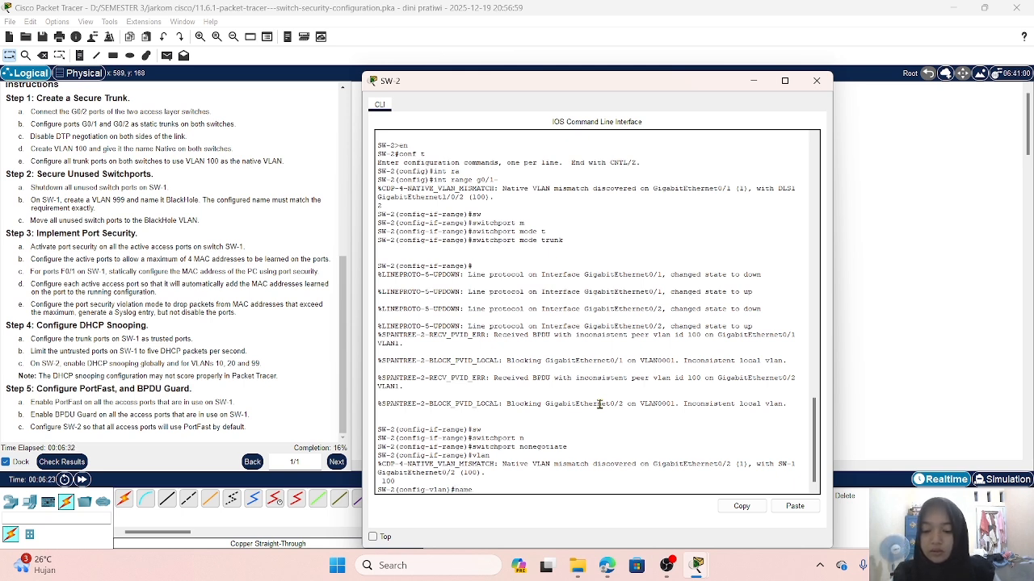
type("Native")
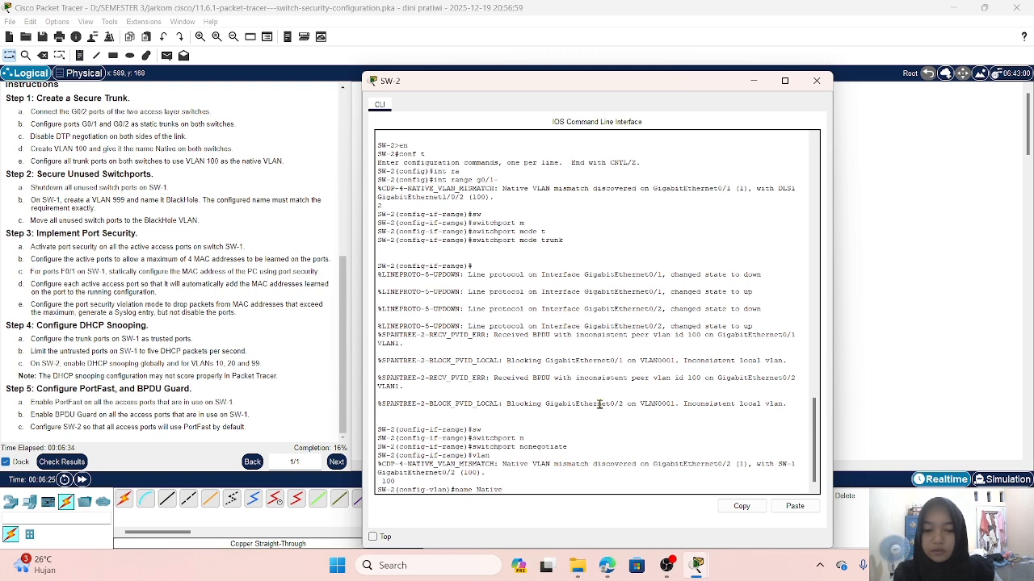
key("Return")
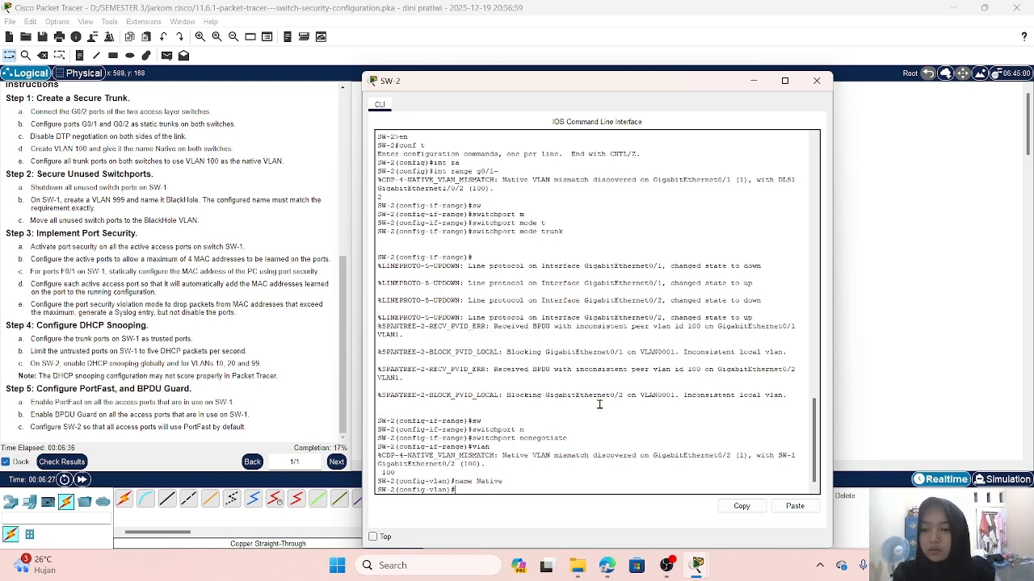
- Set VLAN 100 as the native VLAN on SW-2's interface range g0/1-2 with switchport trunk native vlan 100
type("int")
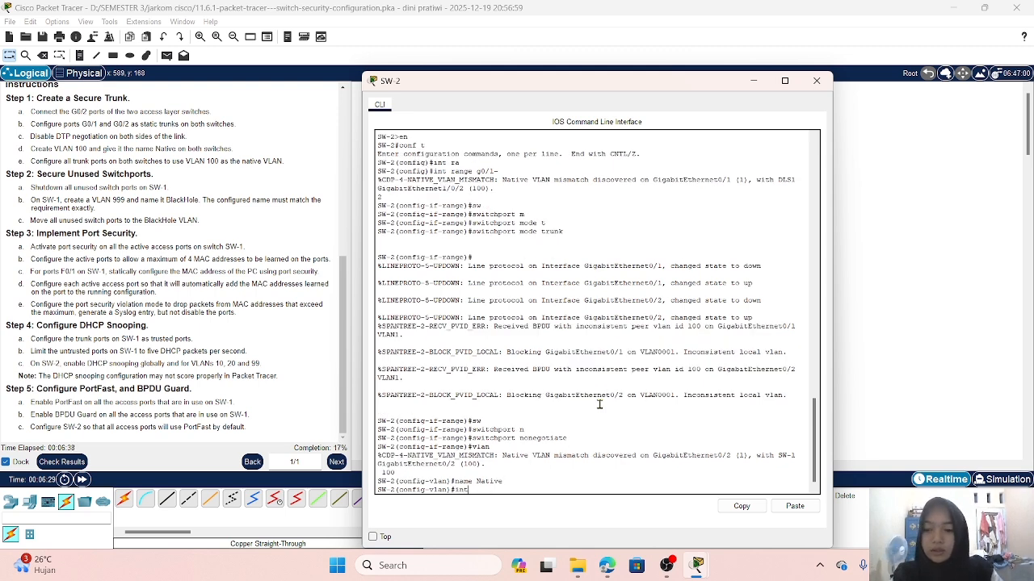
type(" range g0")
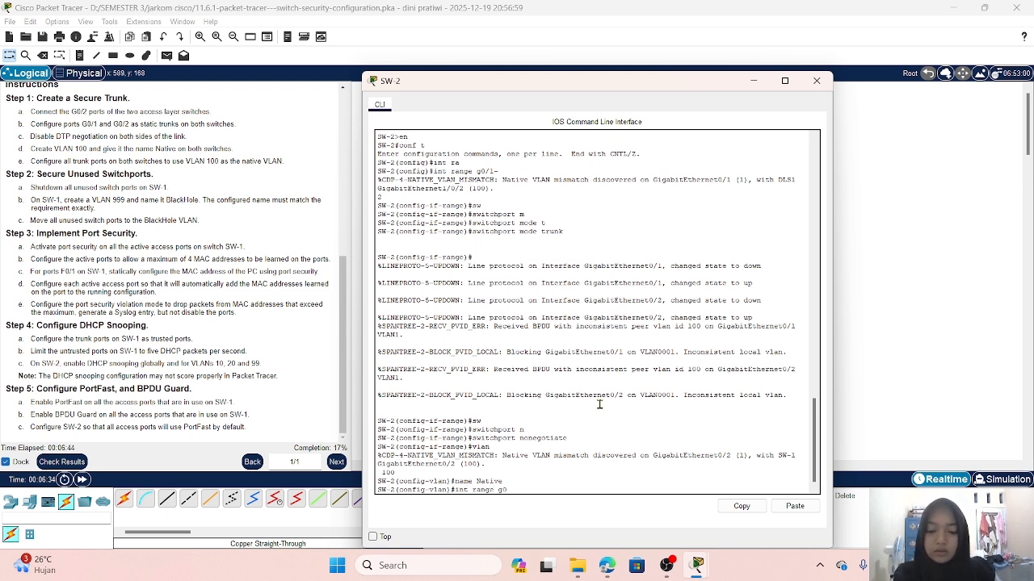
type("-2")
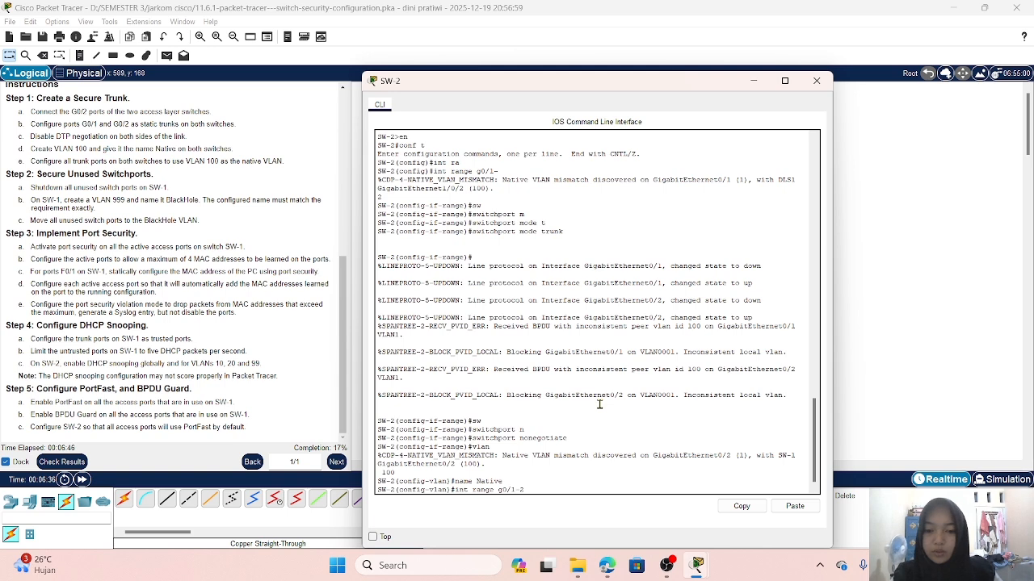
key("Return")
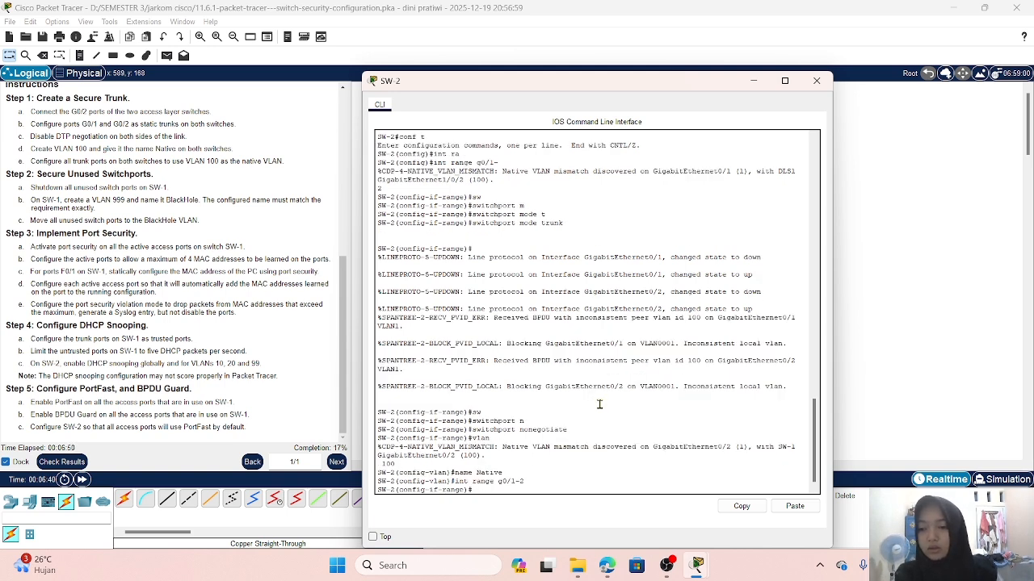
type("sw")
key("Tab")
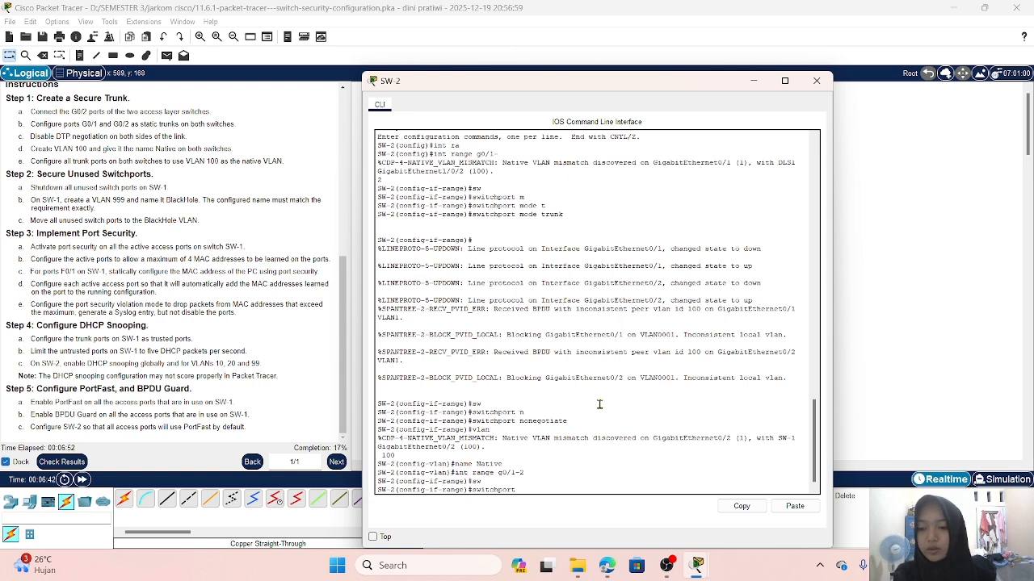
type("t")
key("Tab")
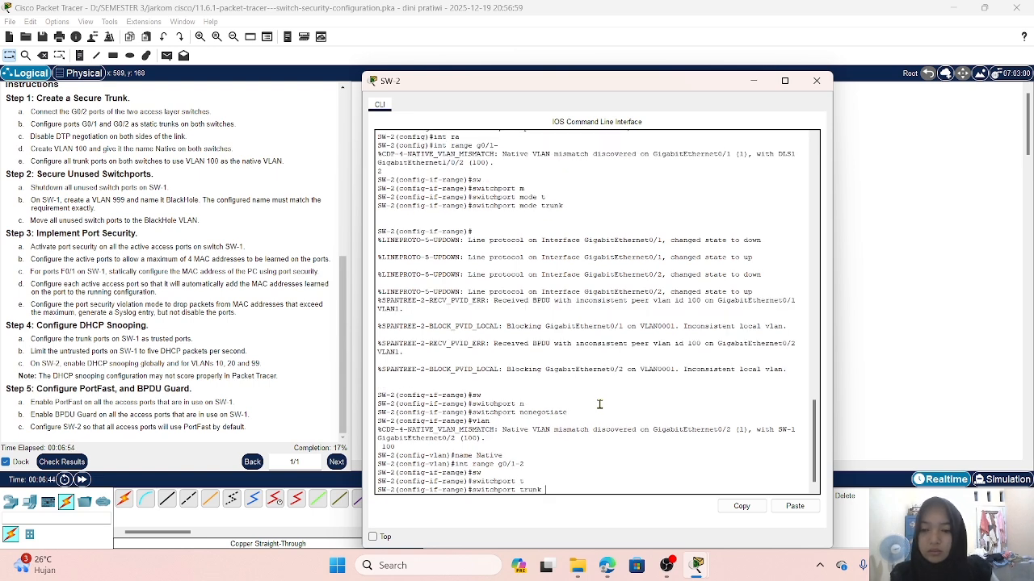
type("n")
key("Tab")
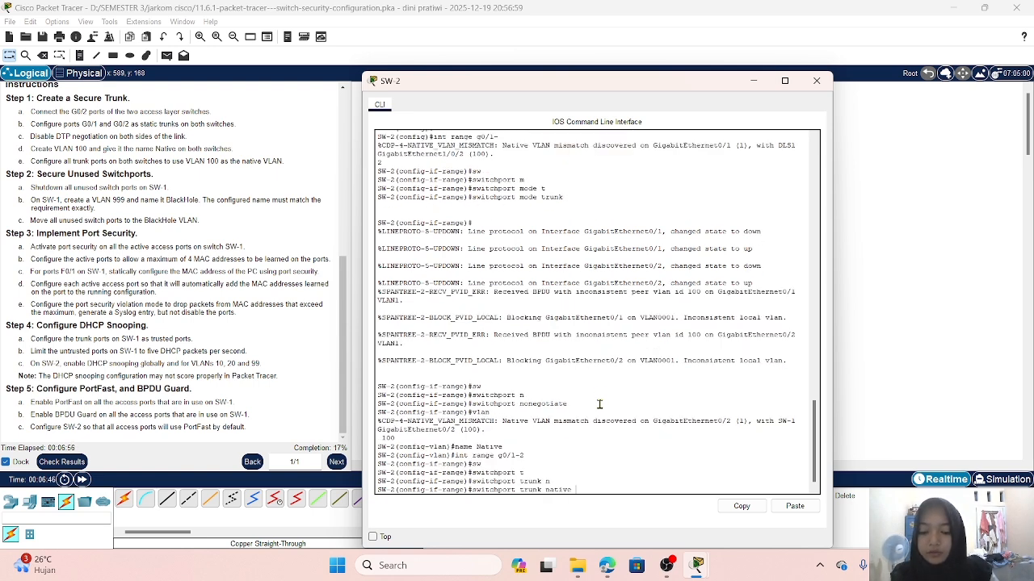
type("v")
key("Tab")
type("100")
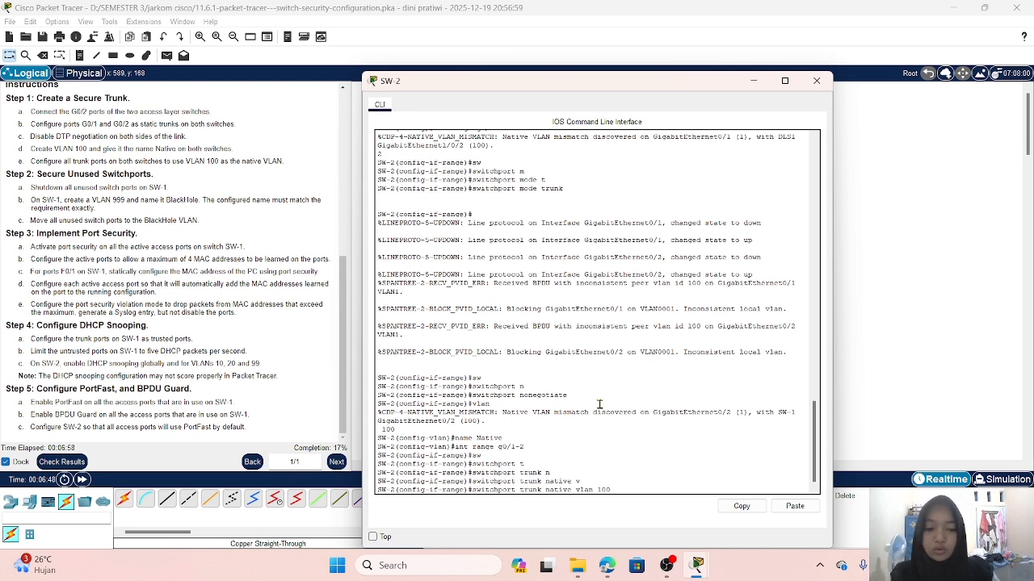
key("Return")
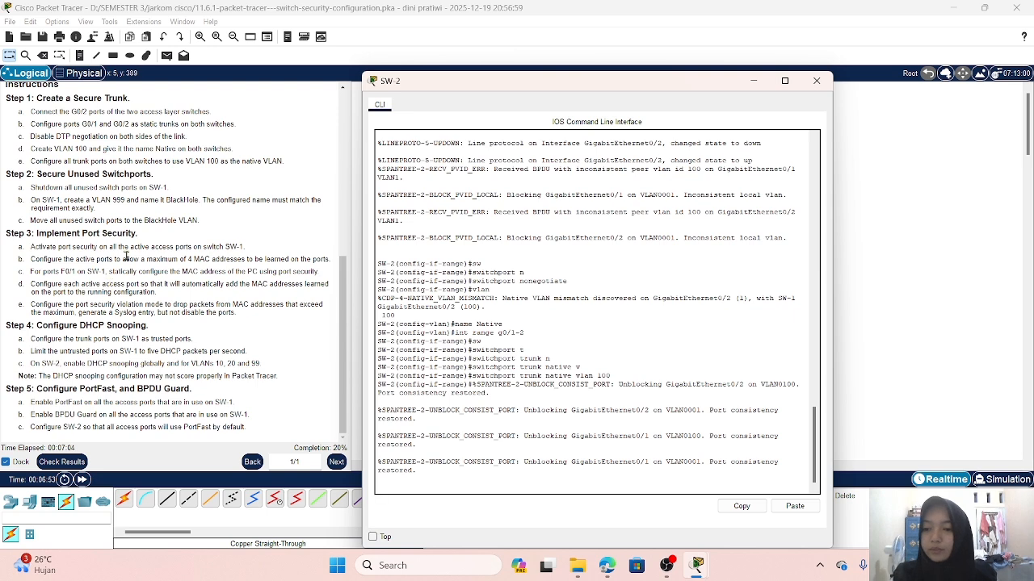
- Switch from SW-2 to the command line of SW-1 and return to global configuration mode with exit
left_click(753, 81)
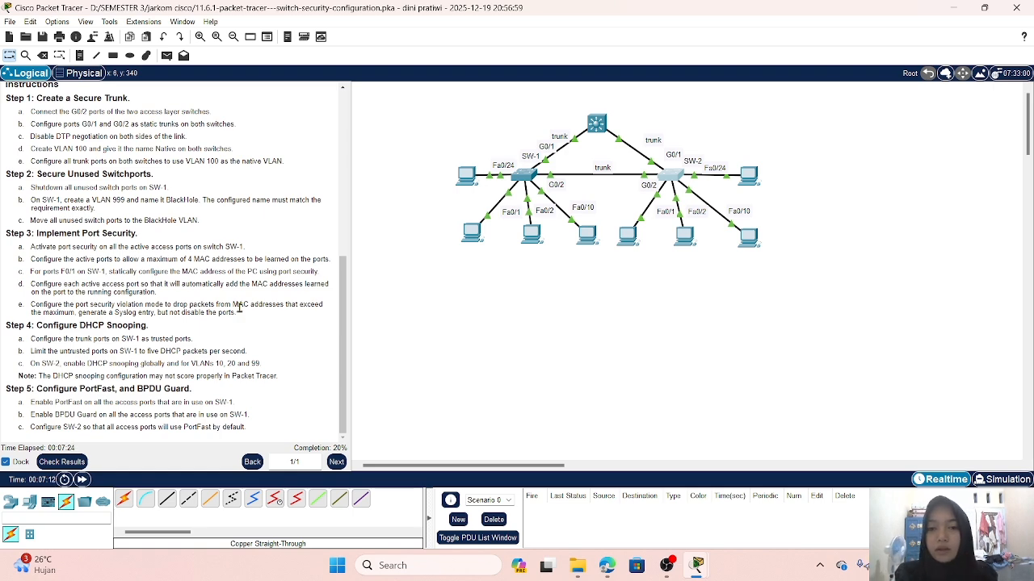
left_click(525, 175)
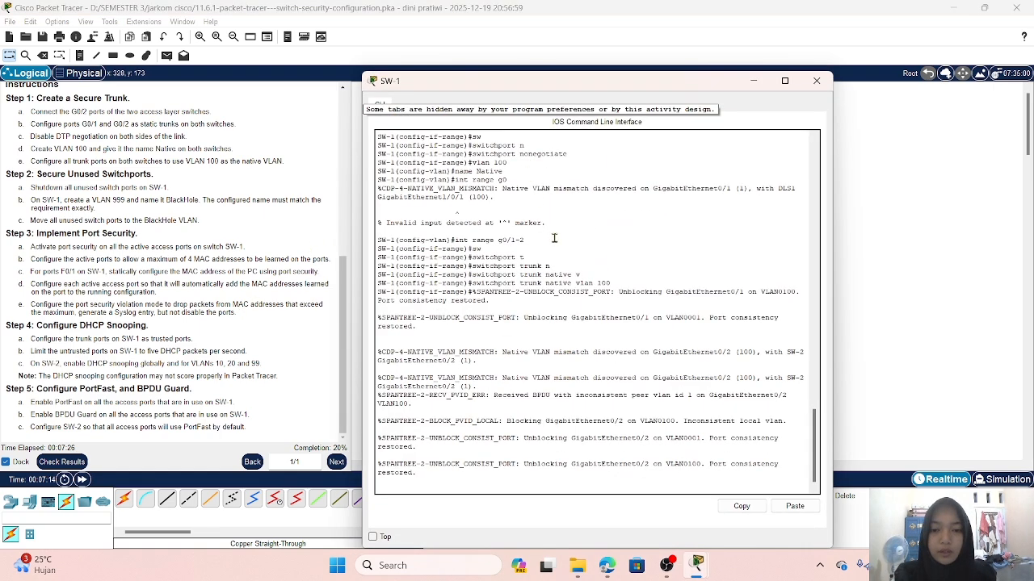
key("Return")
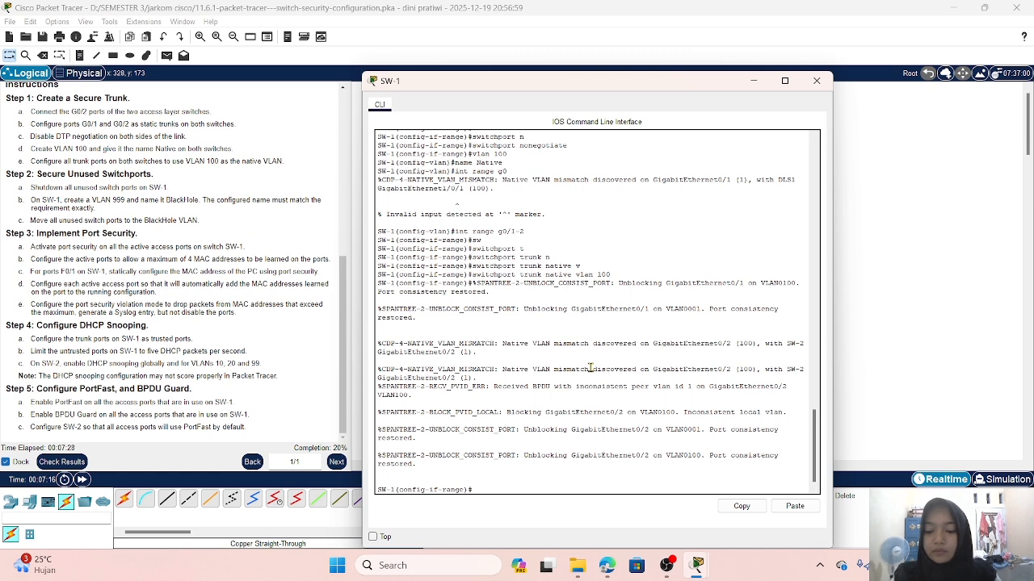
type("exit")
key("Return")
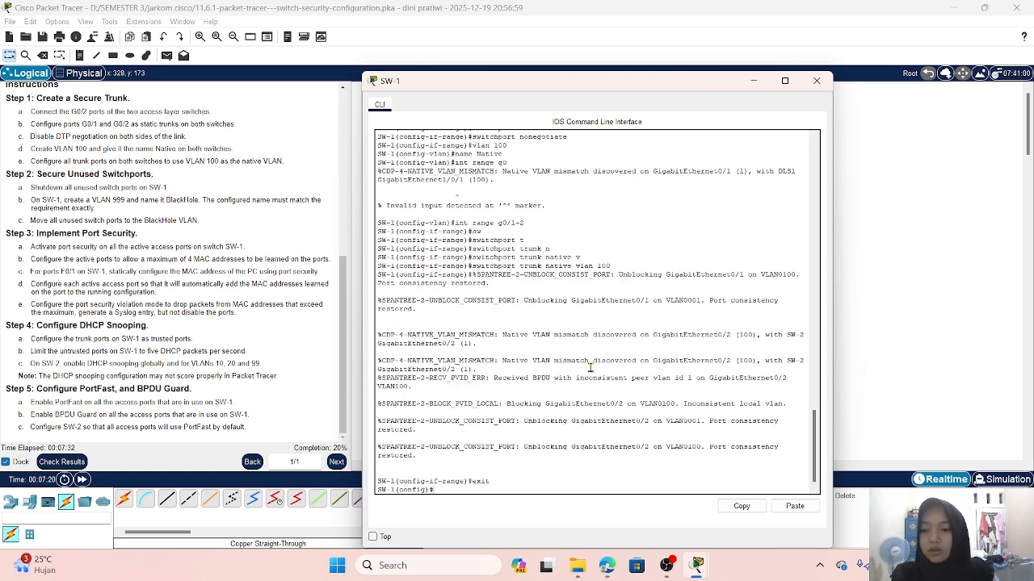
- Shut down SW-1's unused ports in interface range f0/3-9, f0/11-23 and exit to global configuration mode
type("int ra")
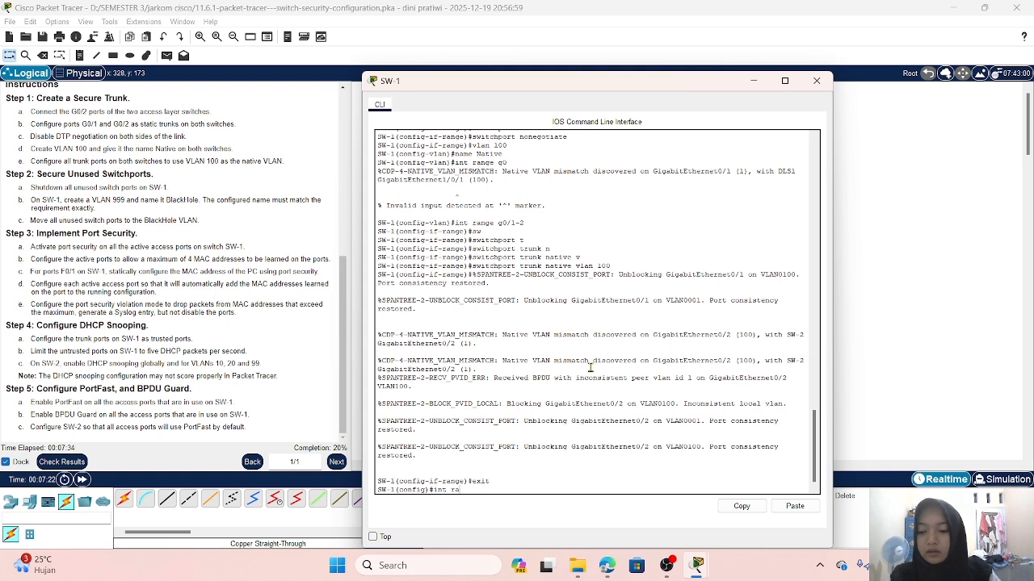
key("Tab")
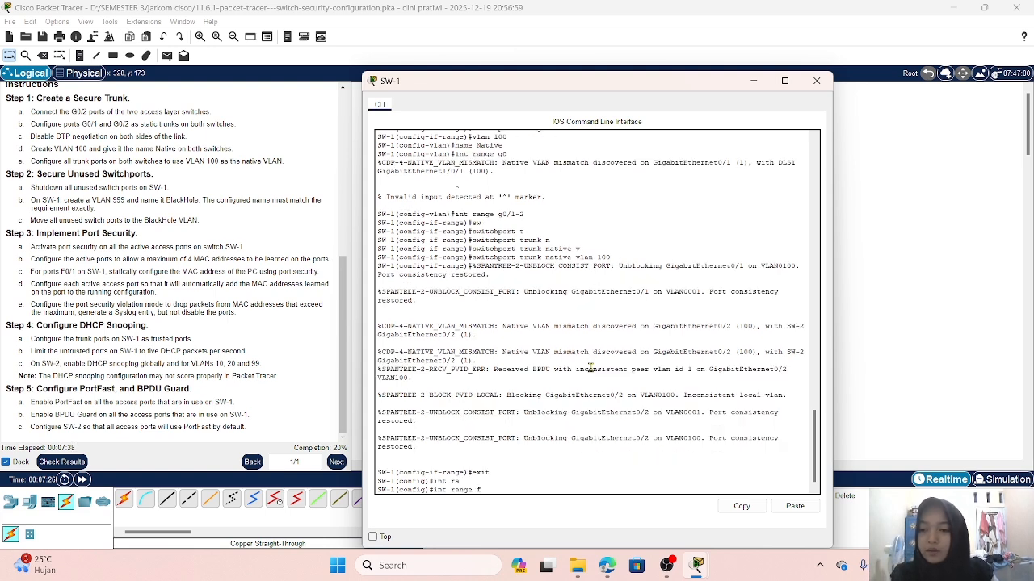
type("f0")
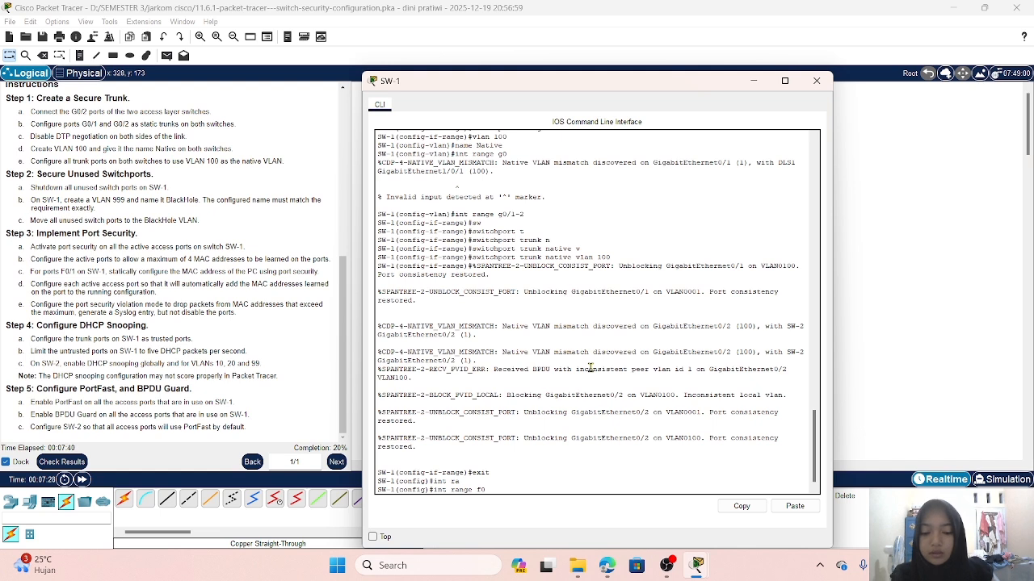
type("/3-")
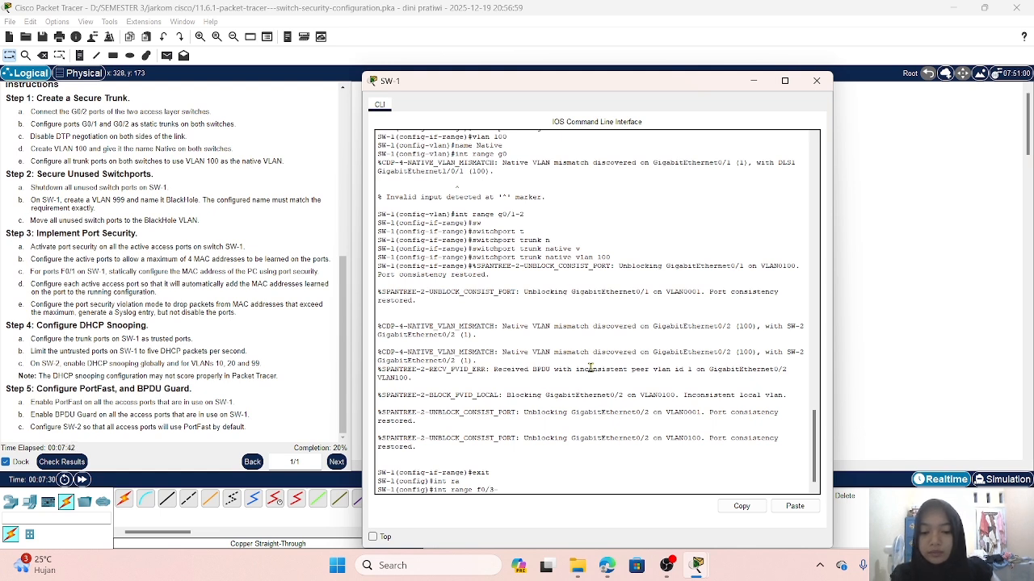
type("5, f0")
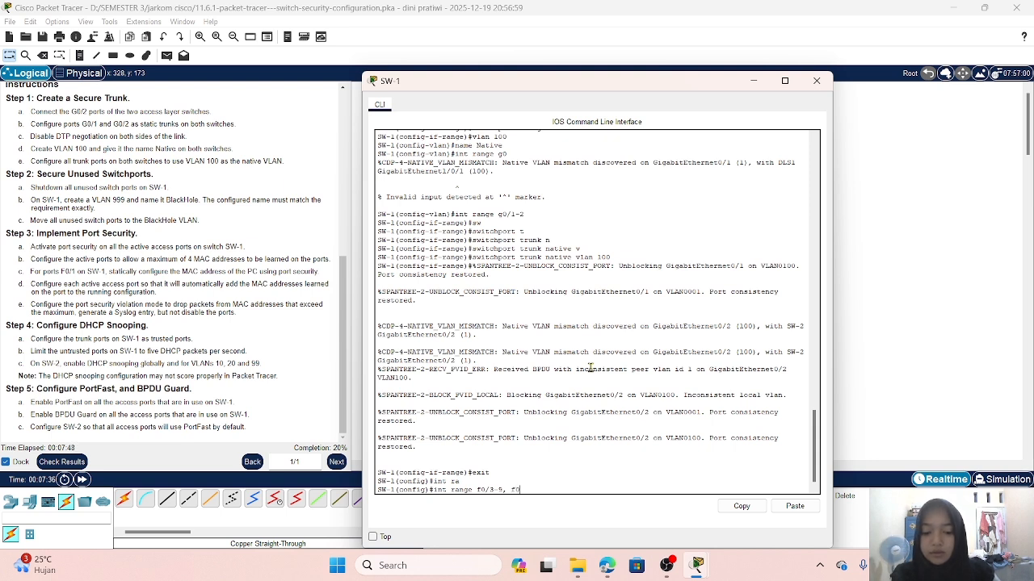
type("/11-23")
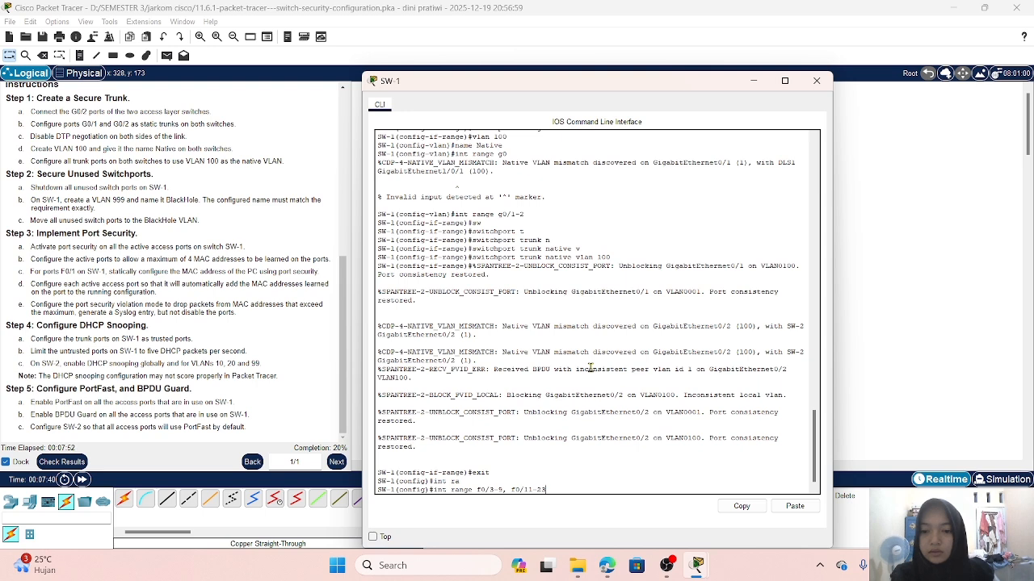
key("Return")
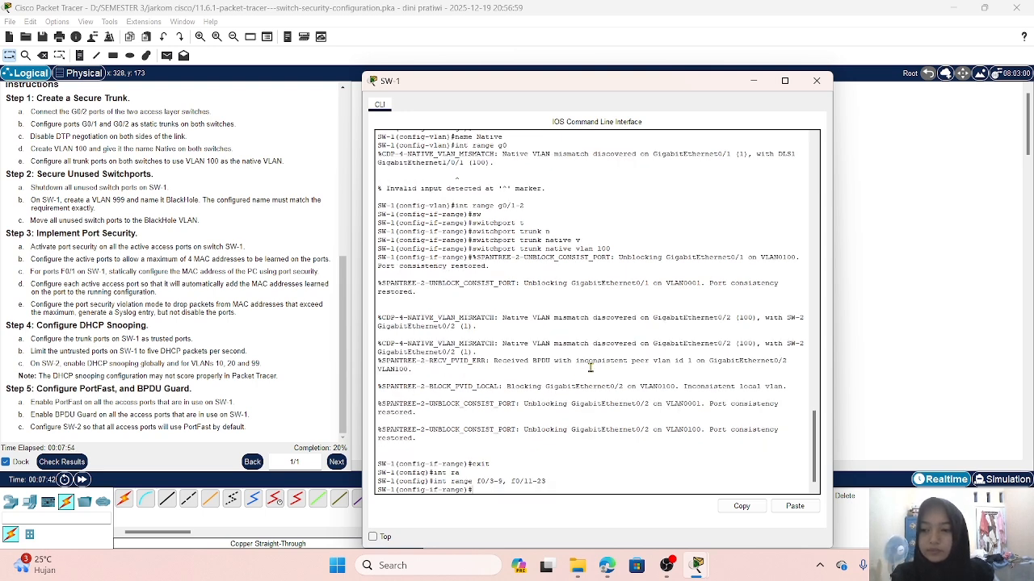
type("sh")
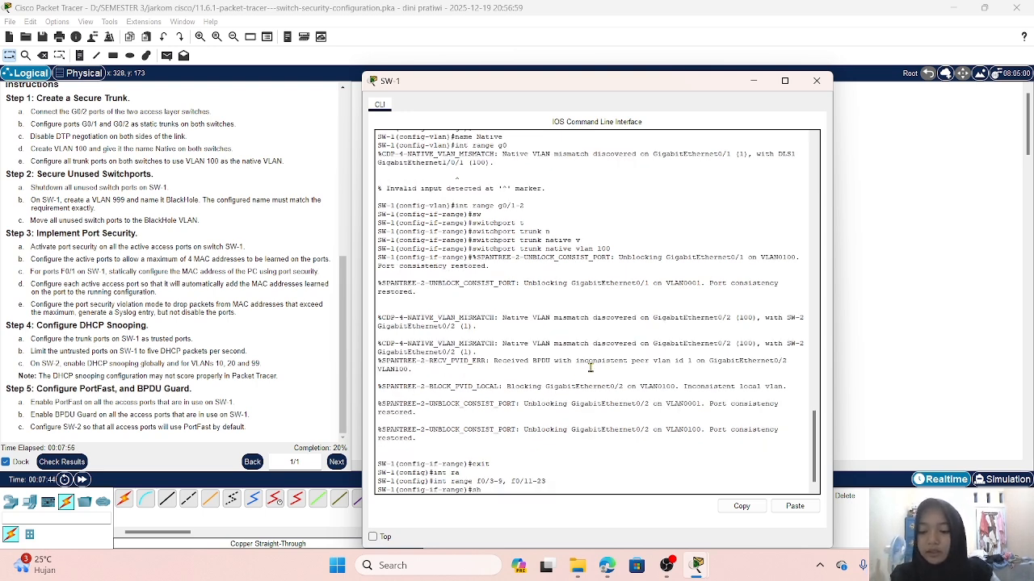
key("Tab")
key("Return")
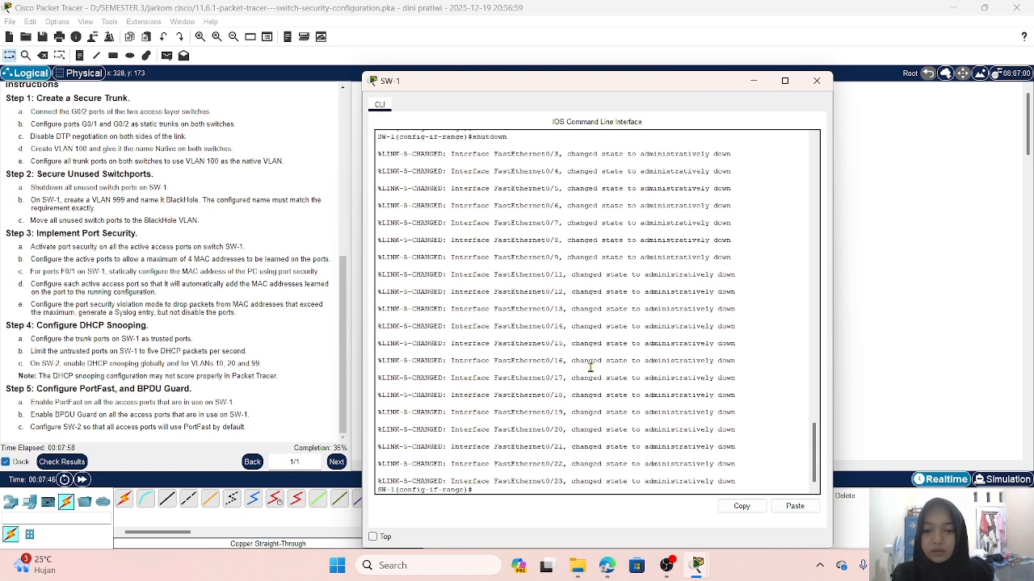
type("c")
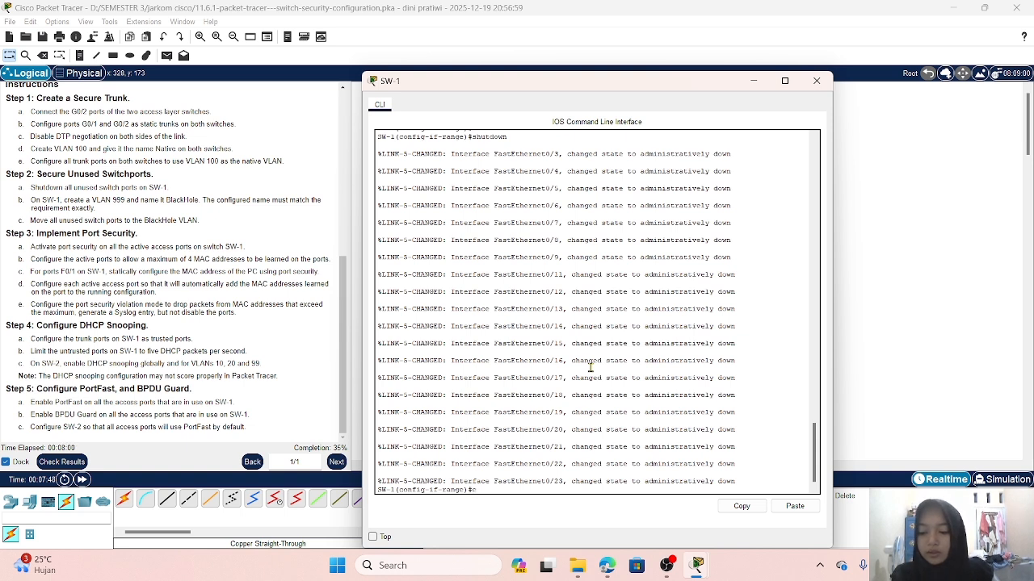
type("xit")
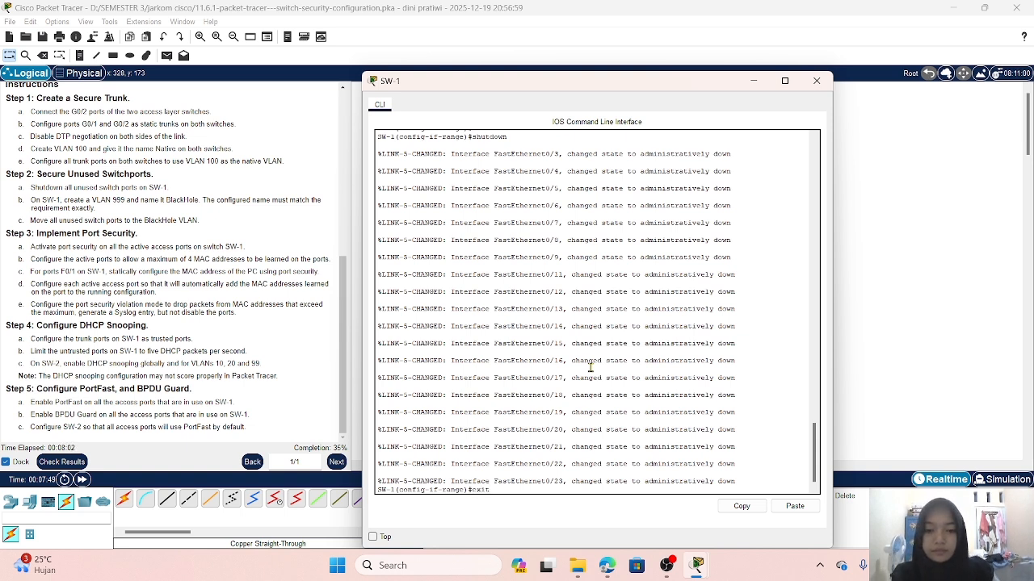
key("Return")
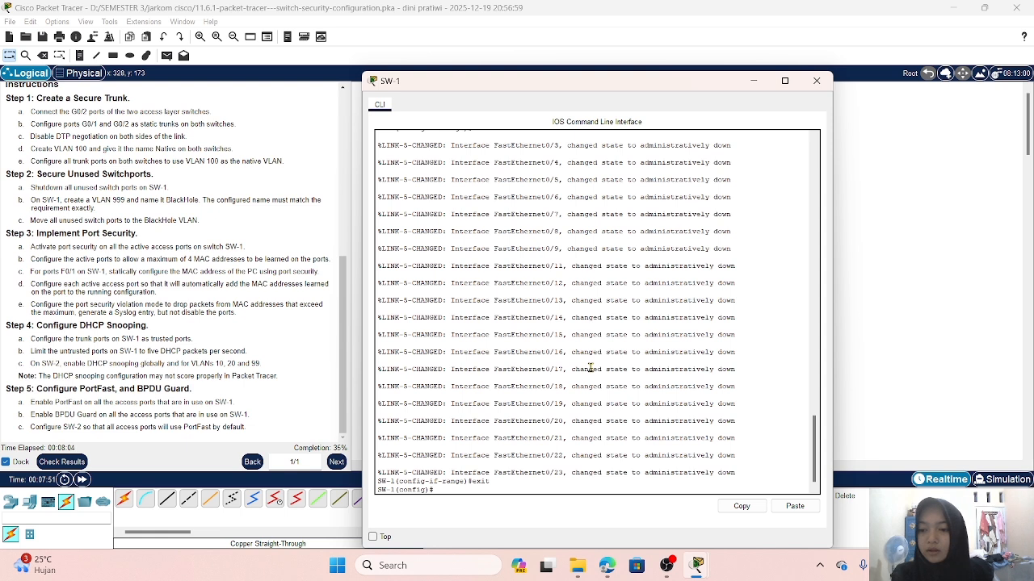
- Create VLAN 999 on SW-1, name it BlackHole, and exit to global configuration mode
type("vlan")
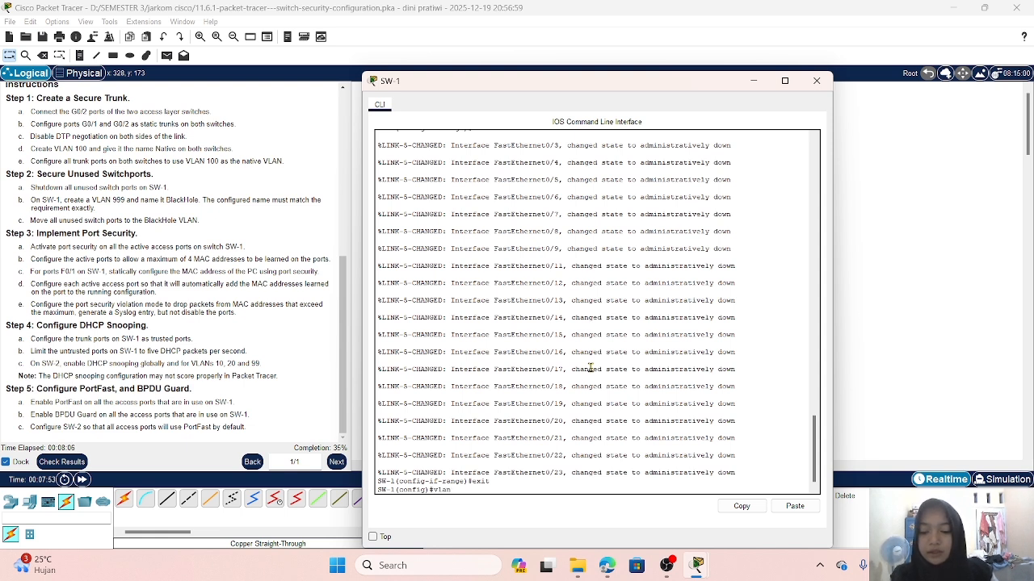
type(" 999")
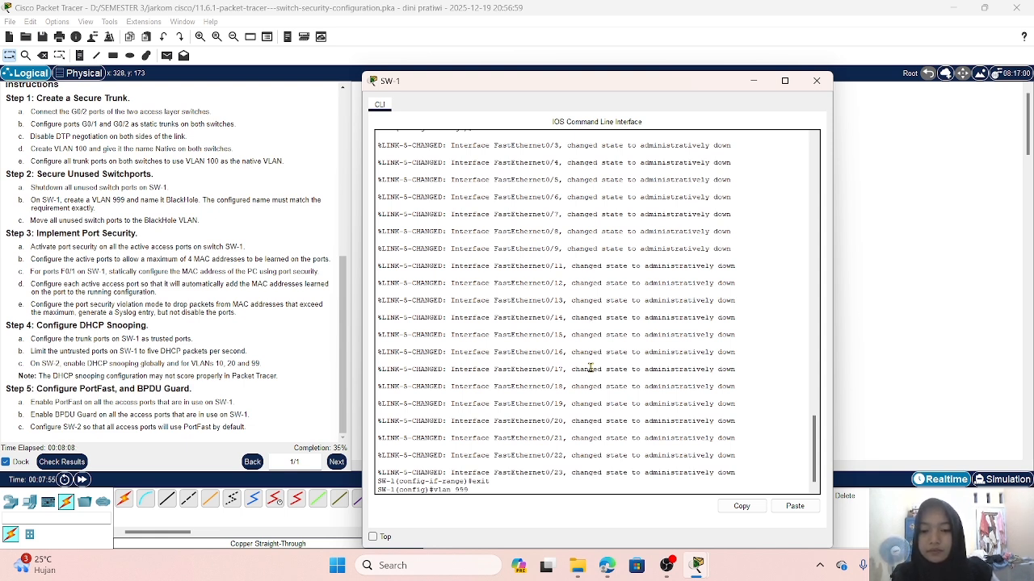
key("Return")
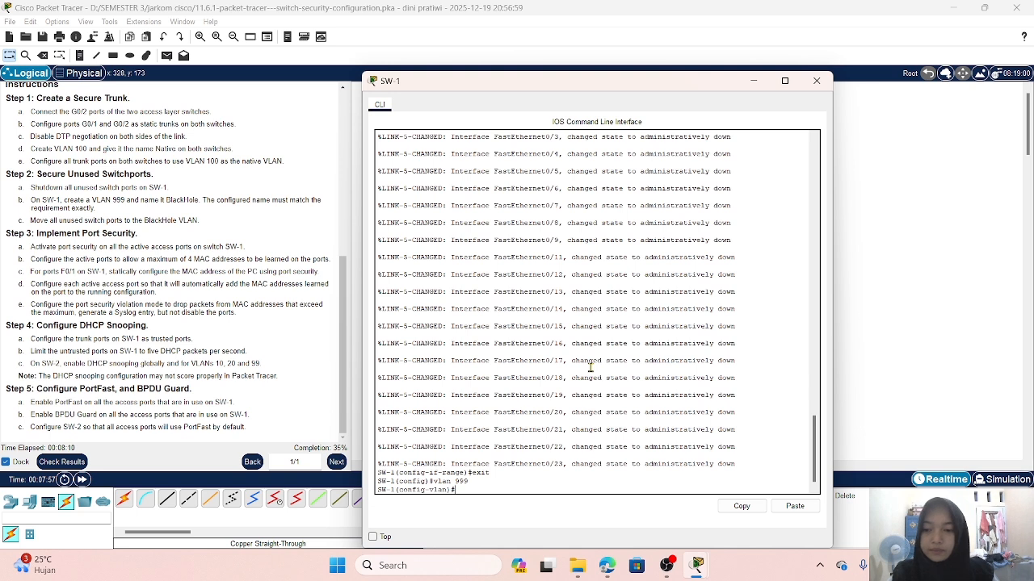
type("name")
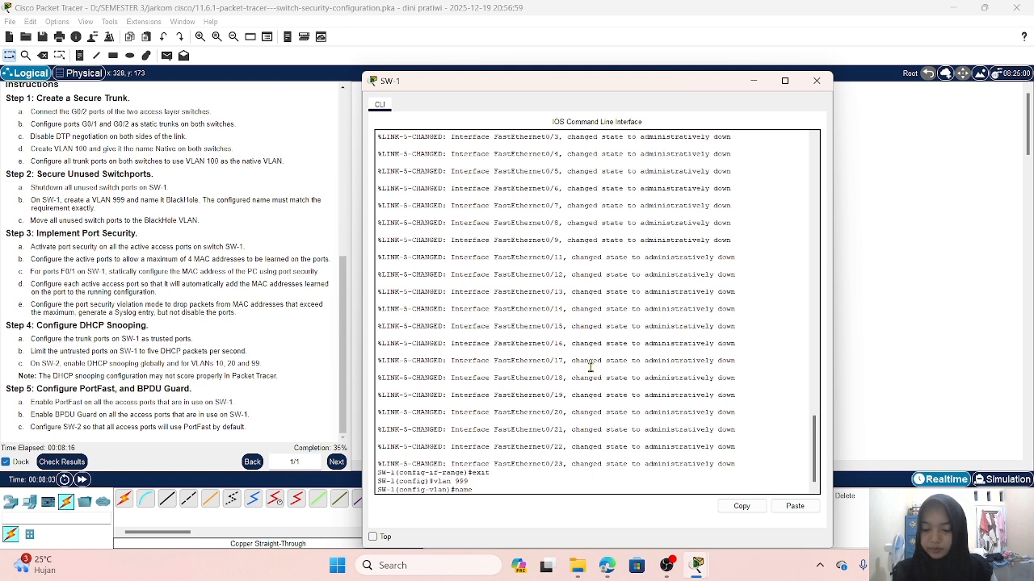
type(" Black")
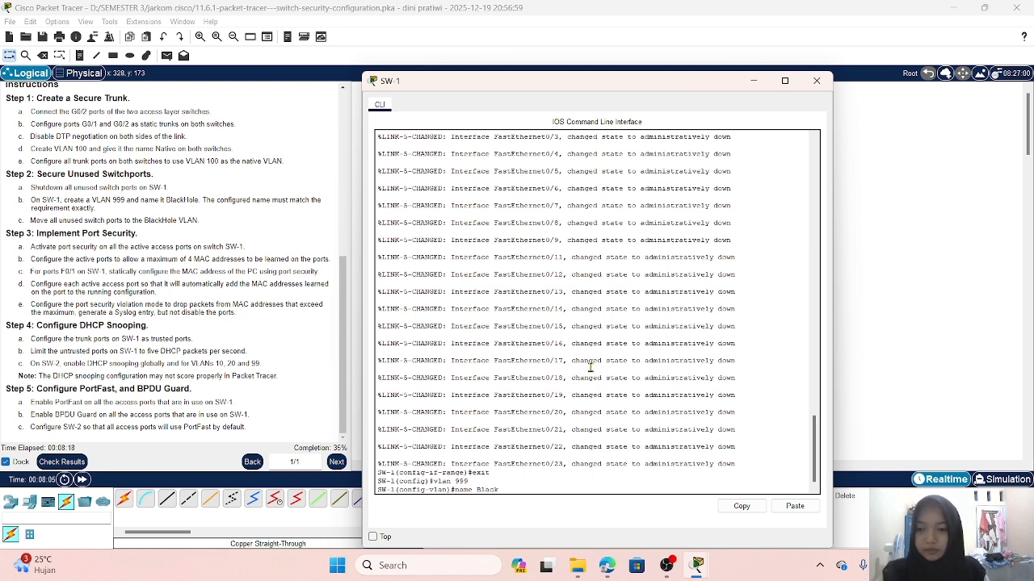
type("H")
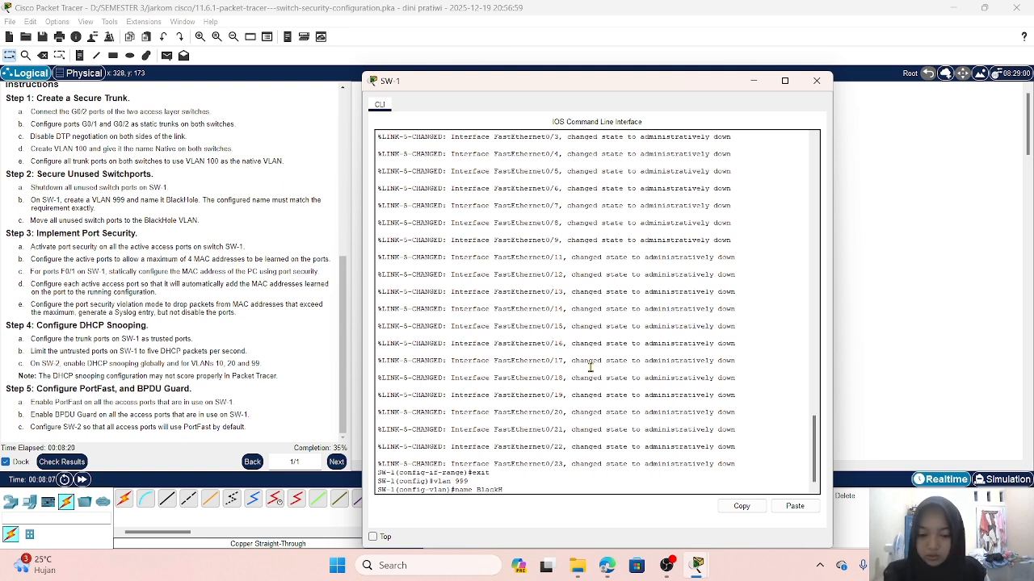
type("ole")
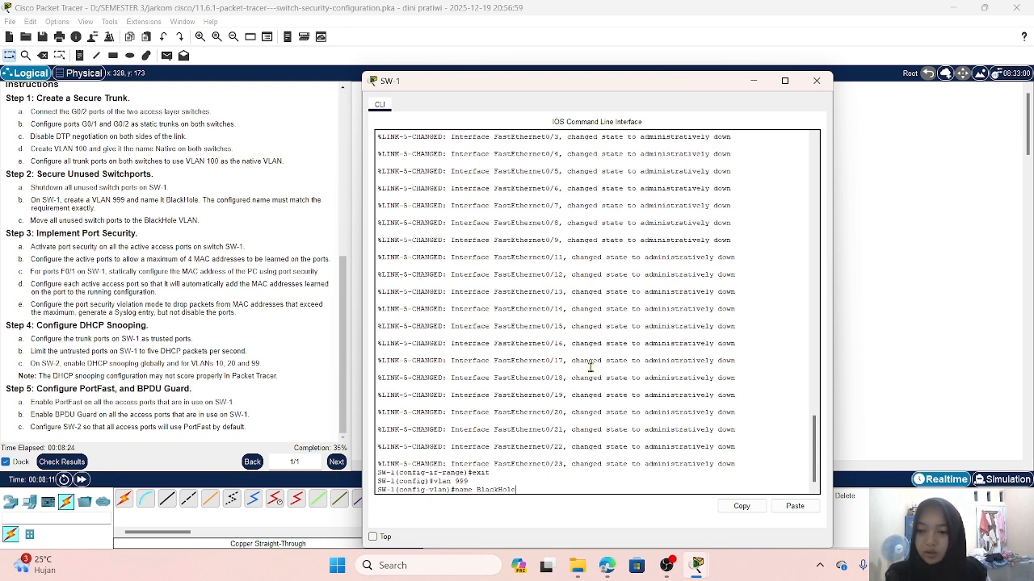
key("Return")
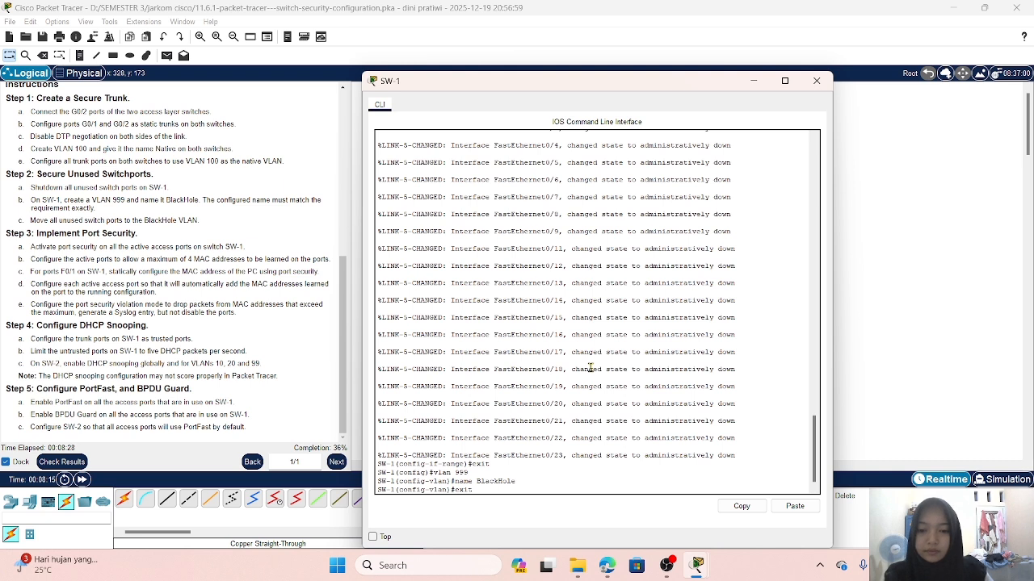
key("Return")
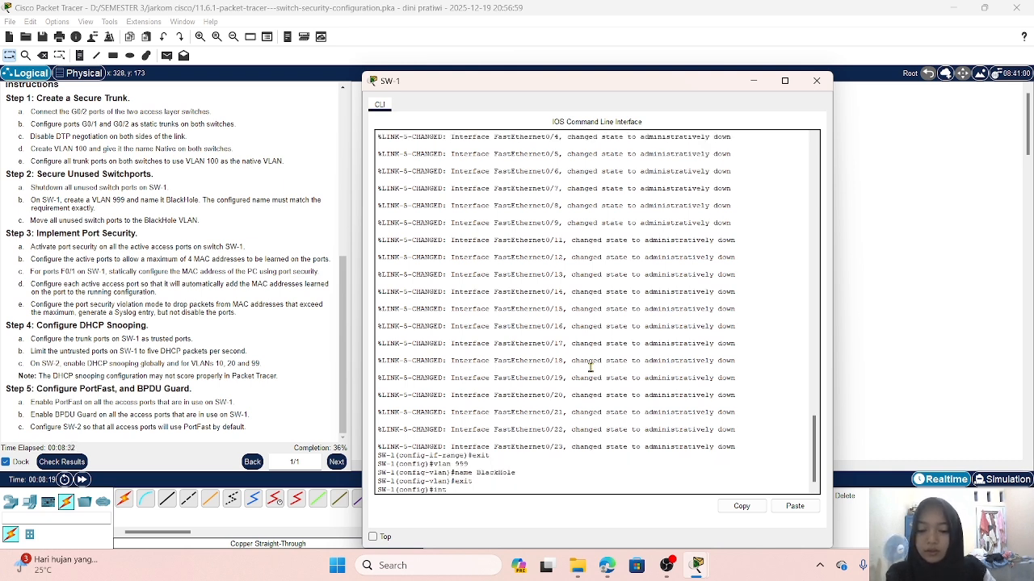
- Assign SW-1's interface range f0/3-9, f0/11-23 to VLAN 999 with switchport access vlan 999 and exit to global configuration mode
type("range f")
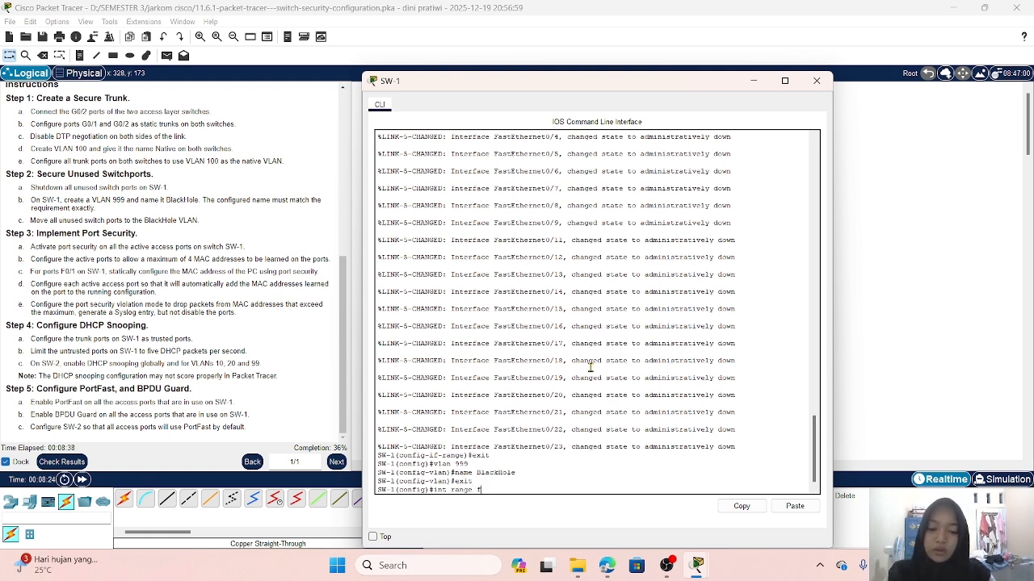
type("0/")
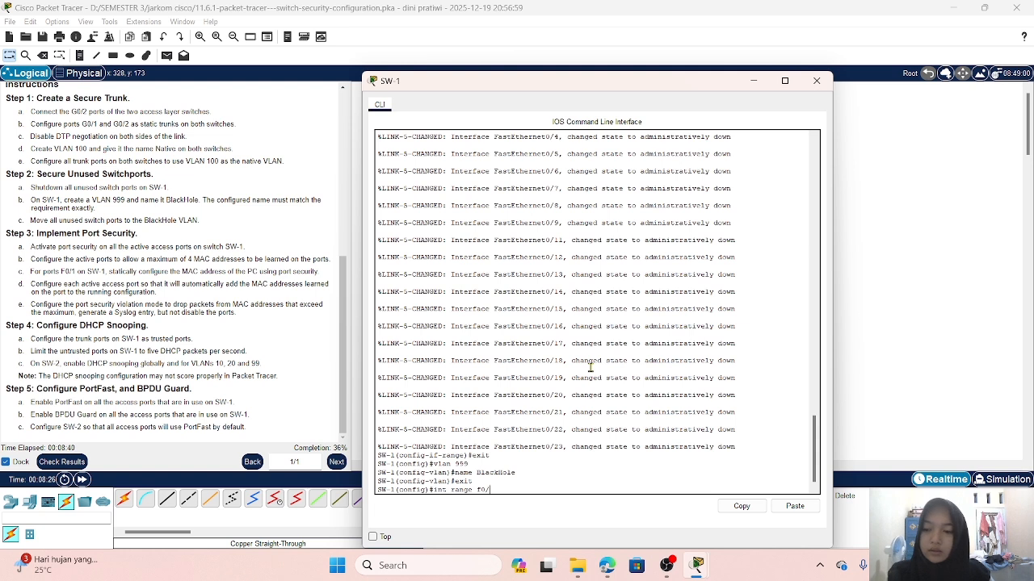
type("3-5")
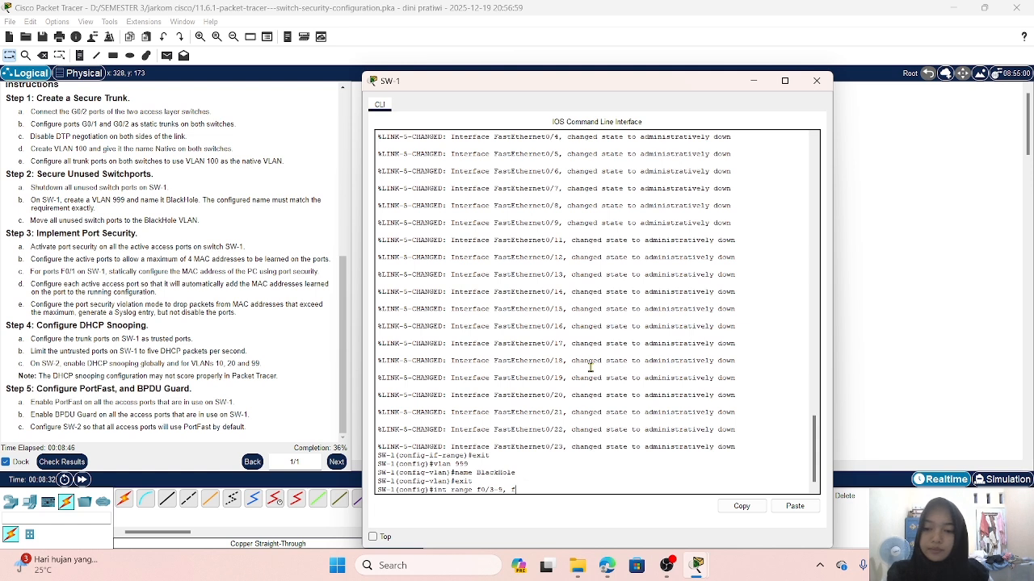
type(", f")
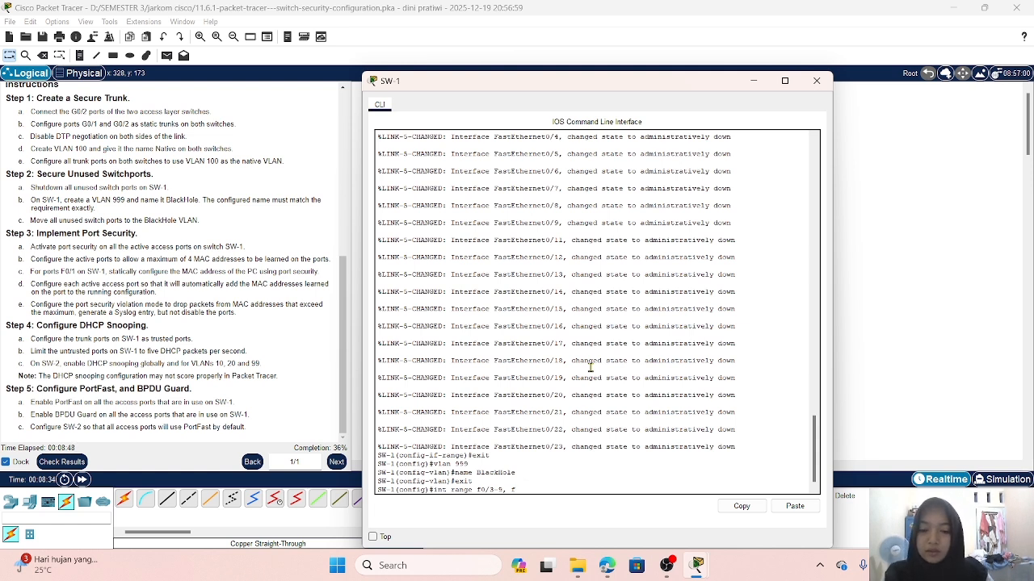
type("0/11")
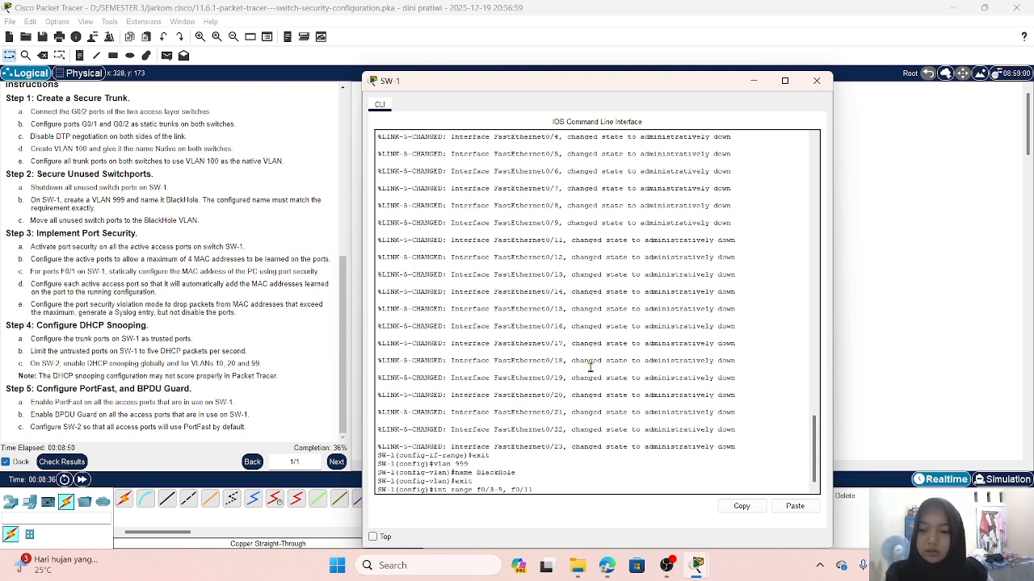
type("-23")
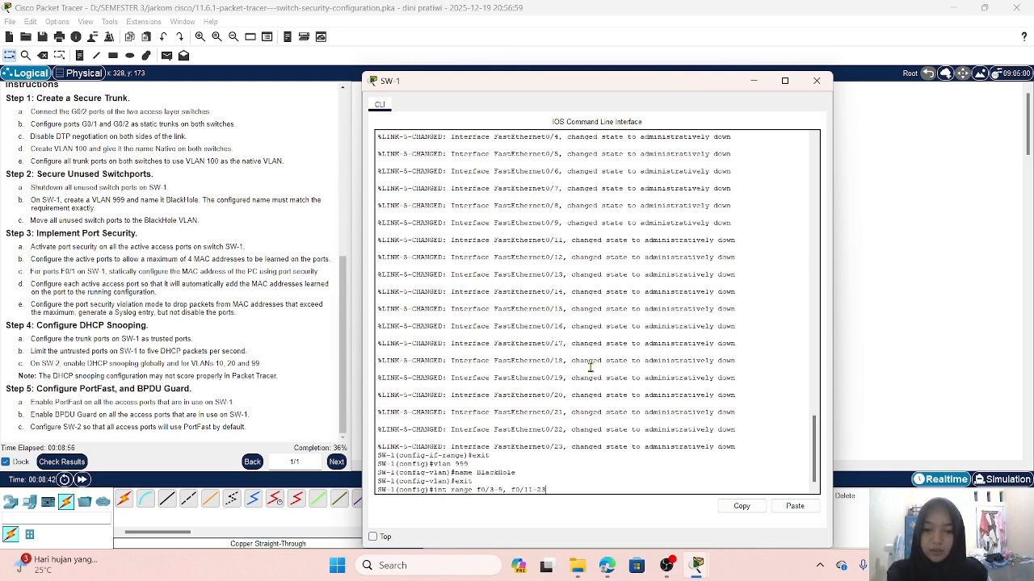
key("Return")
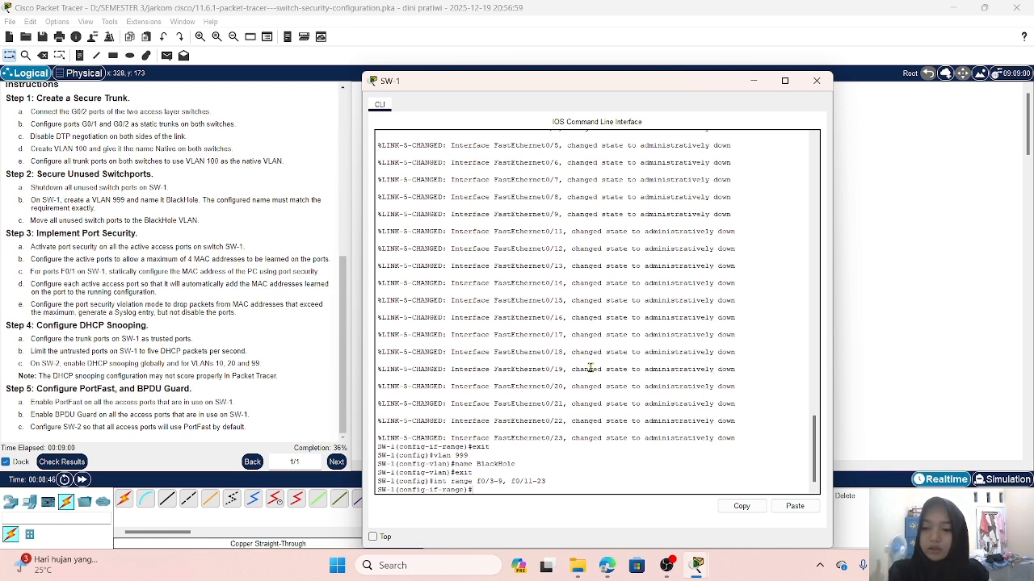
type("sw")
key("Tab")
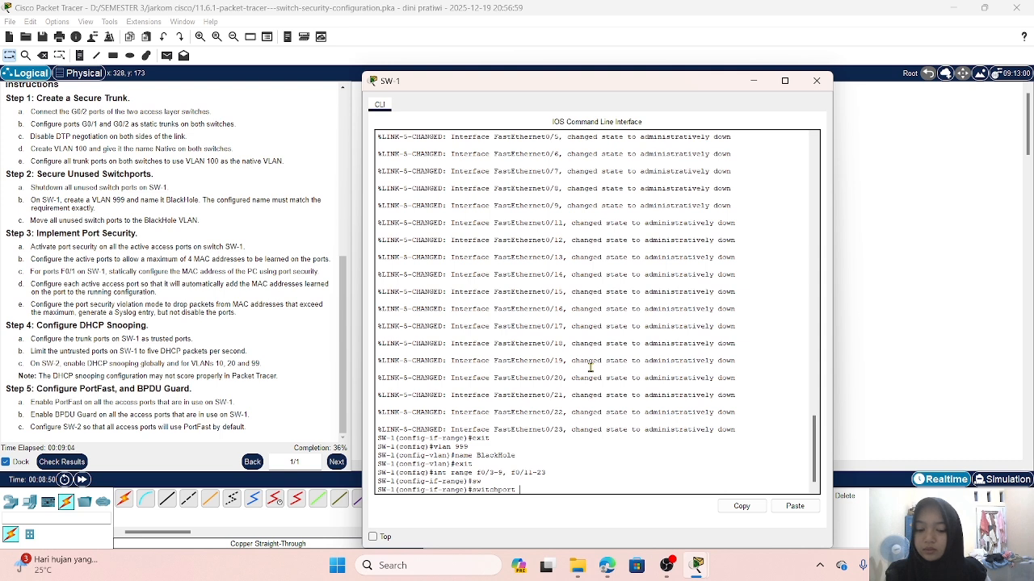
type("a")
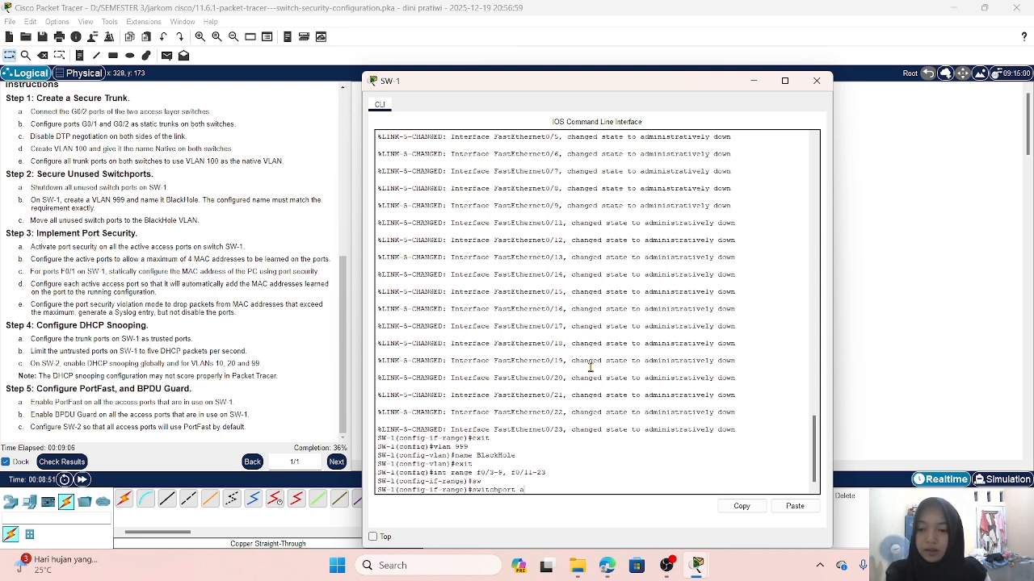
type("c")
key("Tab")
type("v")
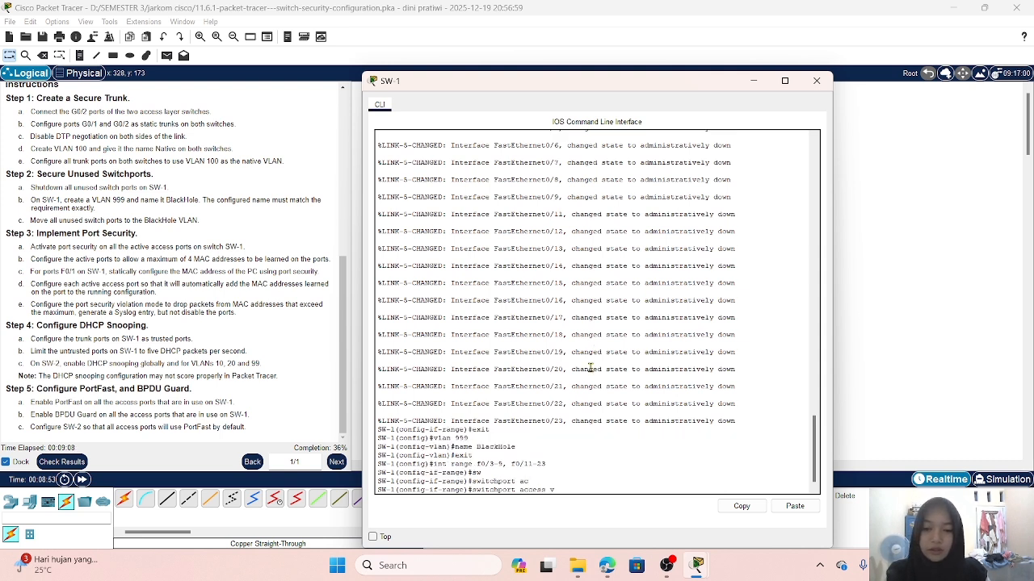
key("Tab")
type("999")
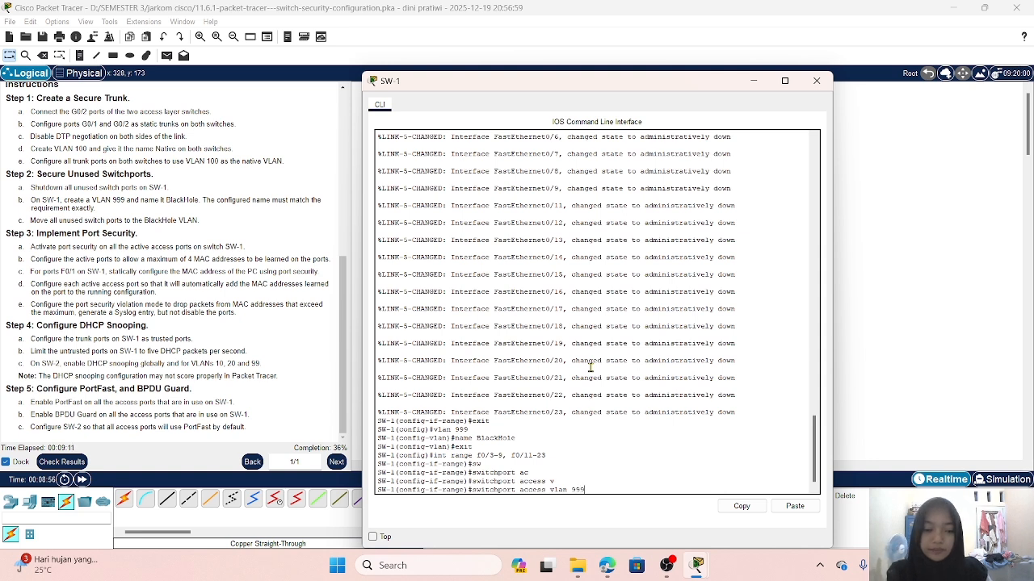
key("Return")
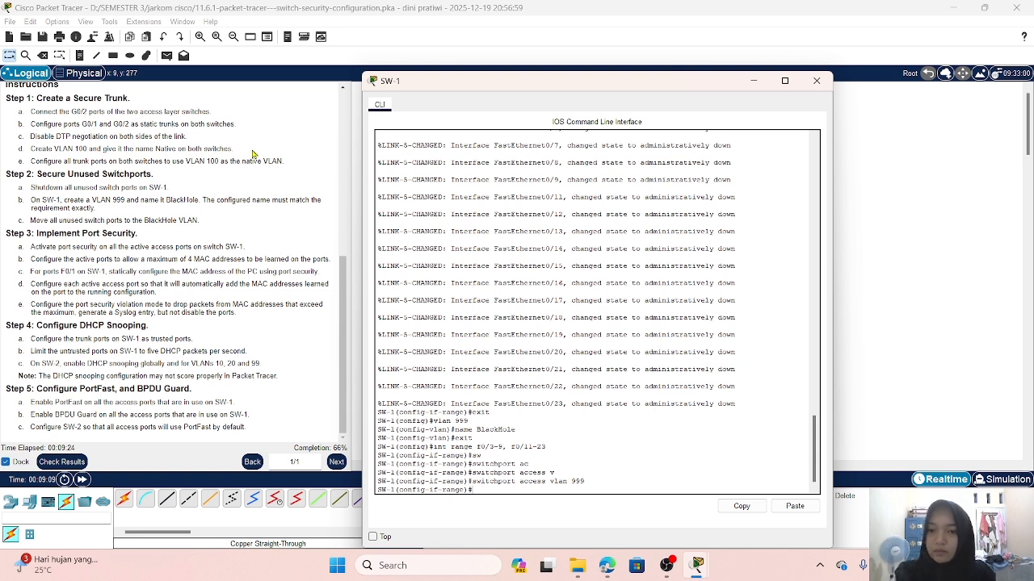
type("c")
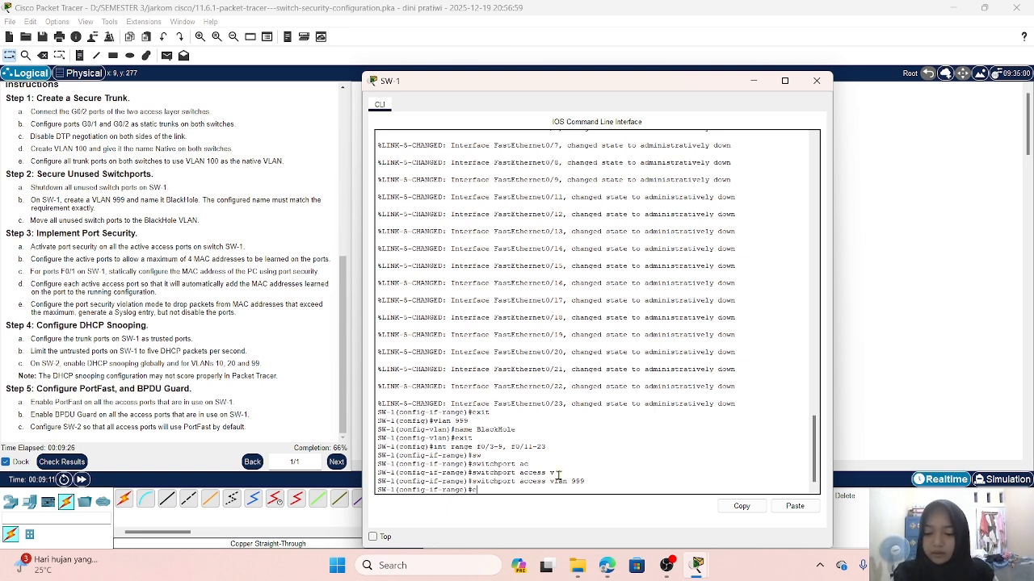
type("xit")
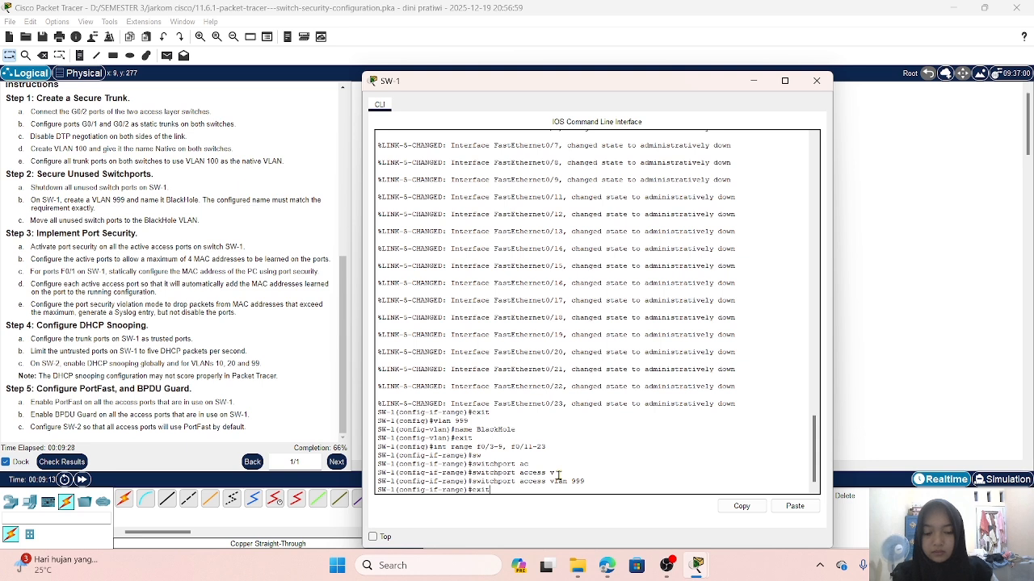
key("Return")
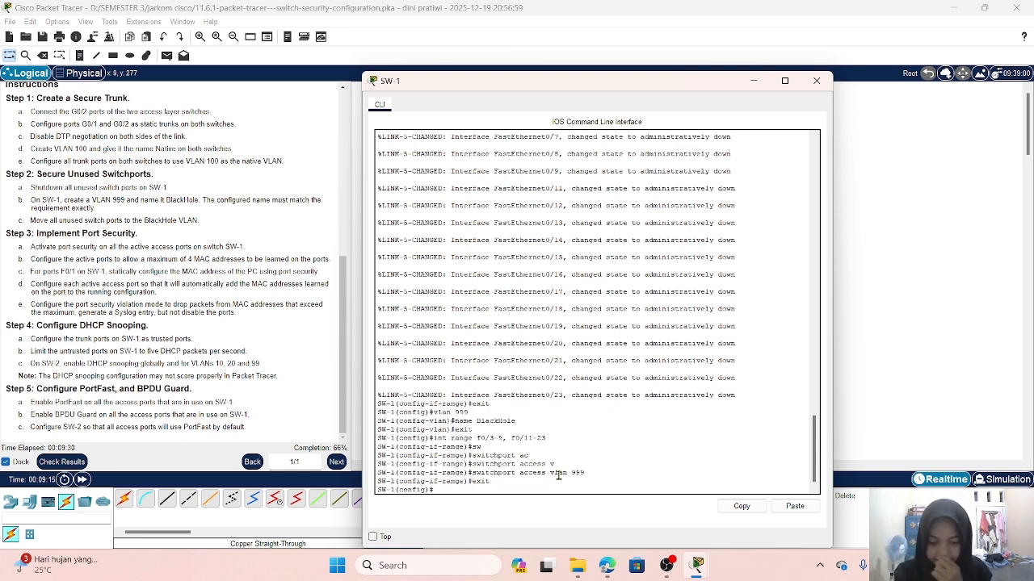
- Set SW-1's active ports f0/1, f0/2, f0/10, f0/24 to access mode with switchport mode access
type("int ")
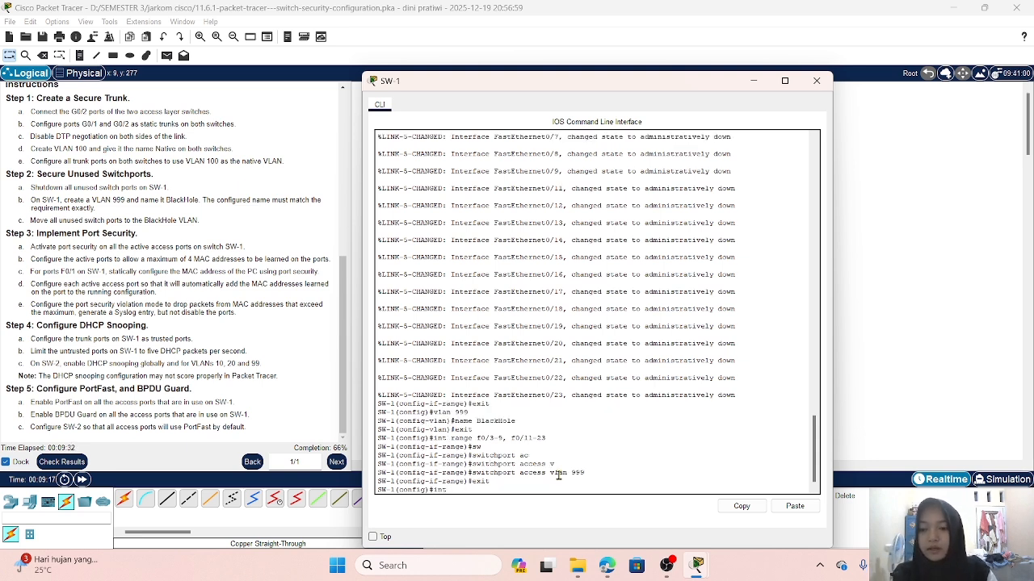
type("ra")
key("Tab")
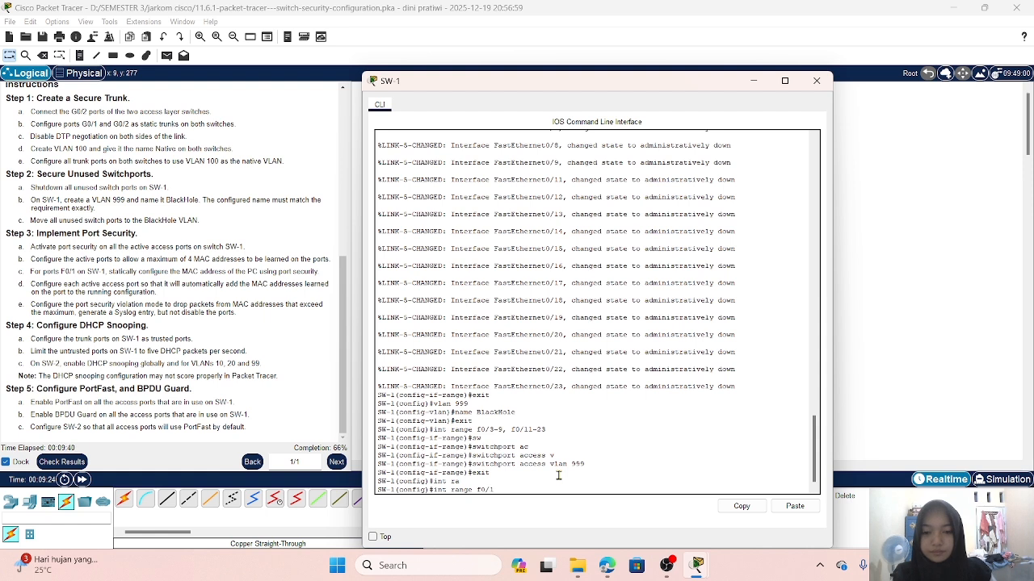
type("f0/1, ")
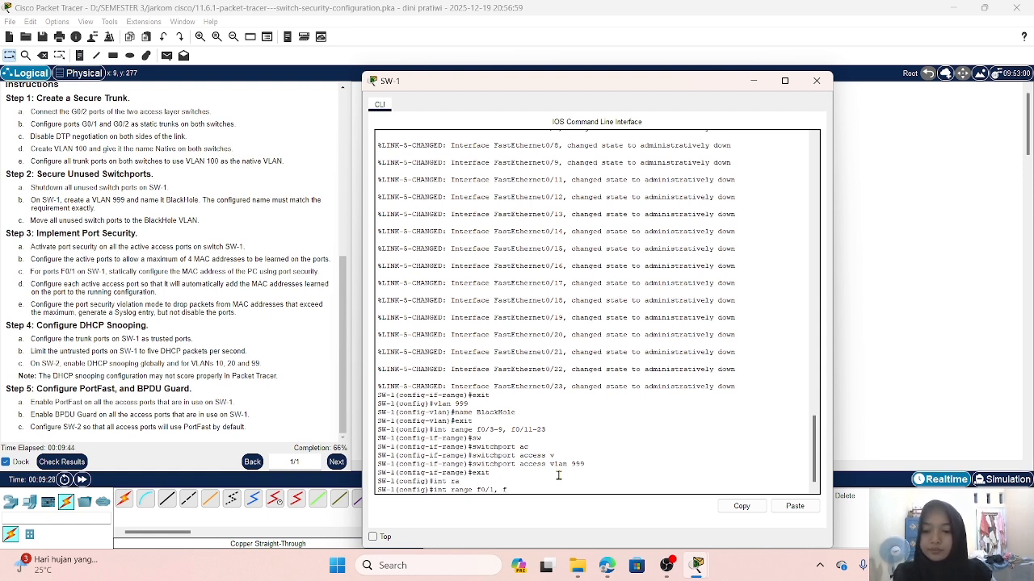
type("f0/2, f0/10, f0")
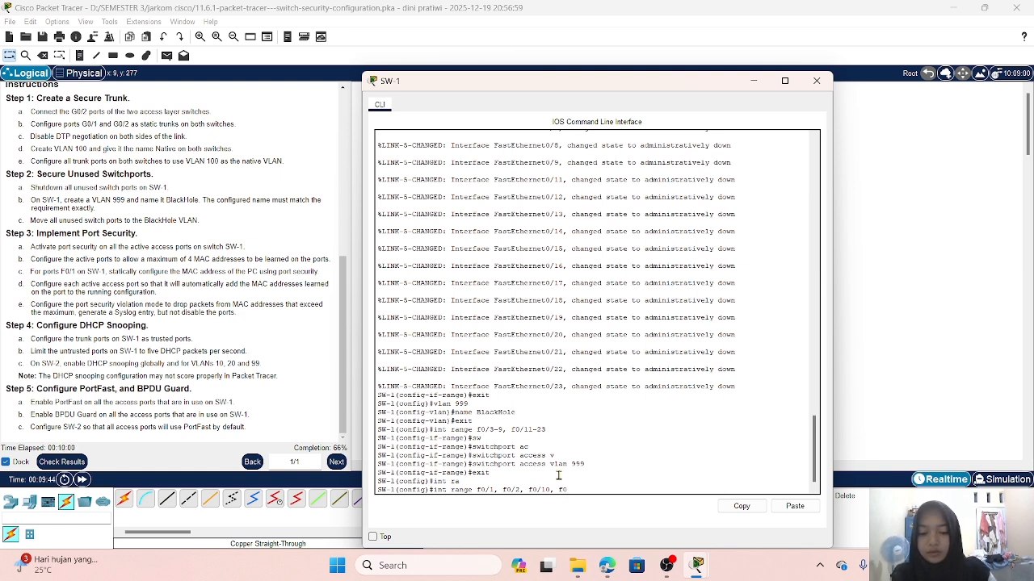
type("24")
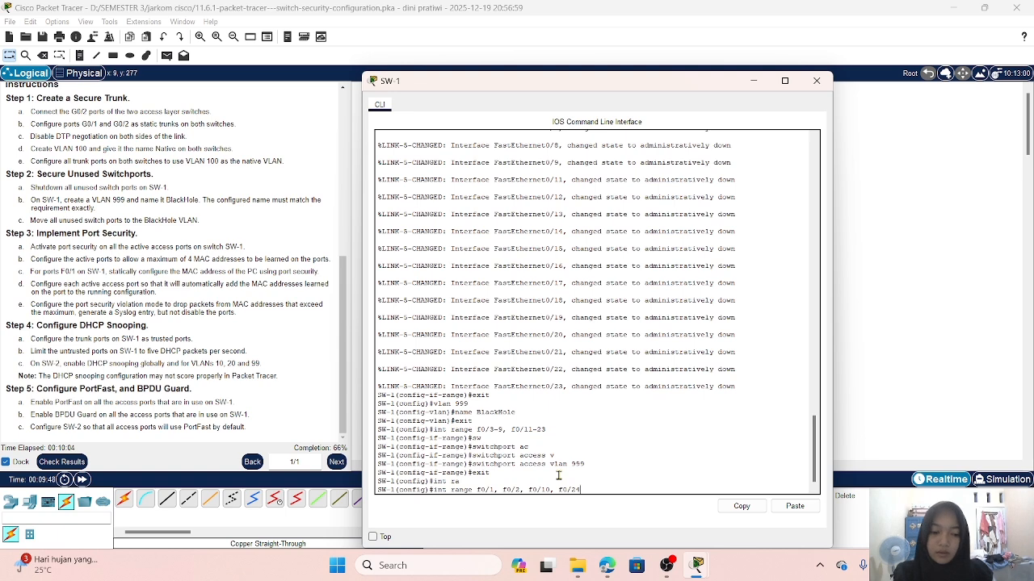
key("Return")
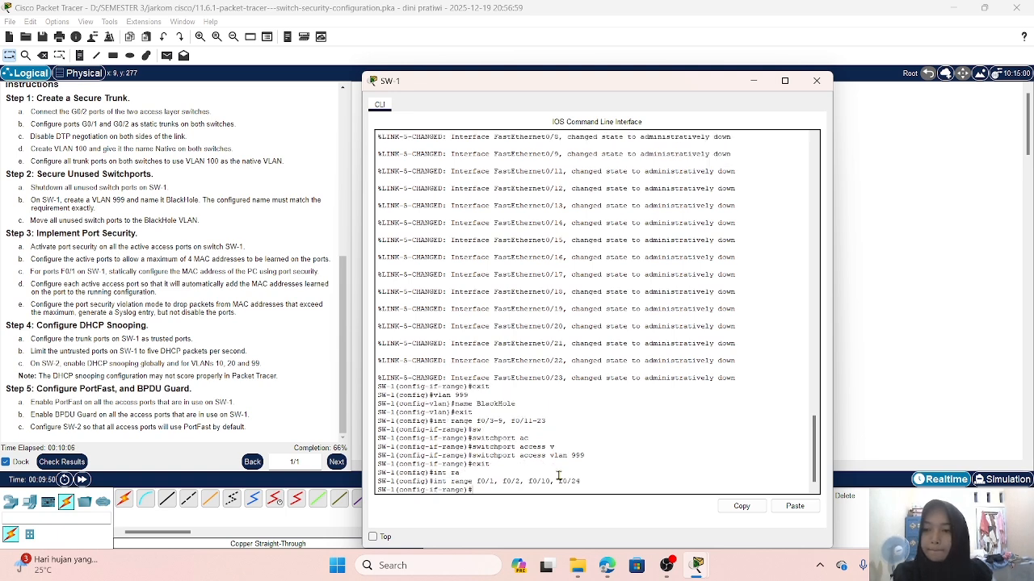
type("sw")
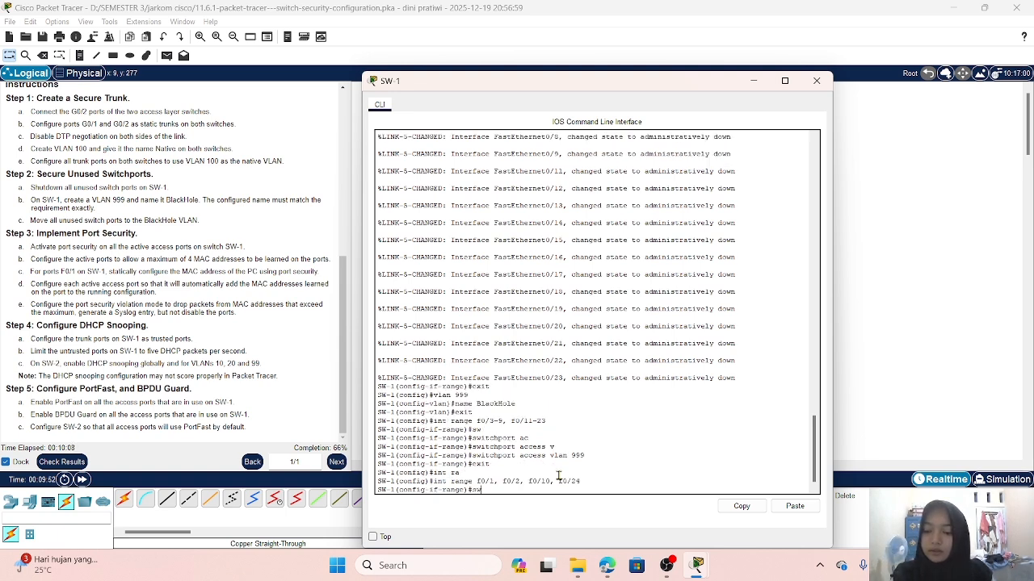
key("Tab")
type("m")
key("Tab")
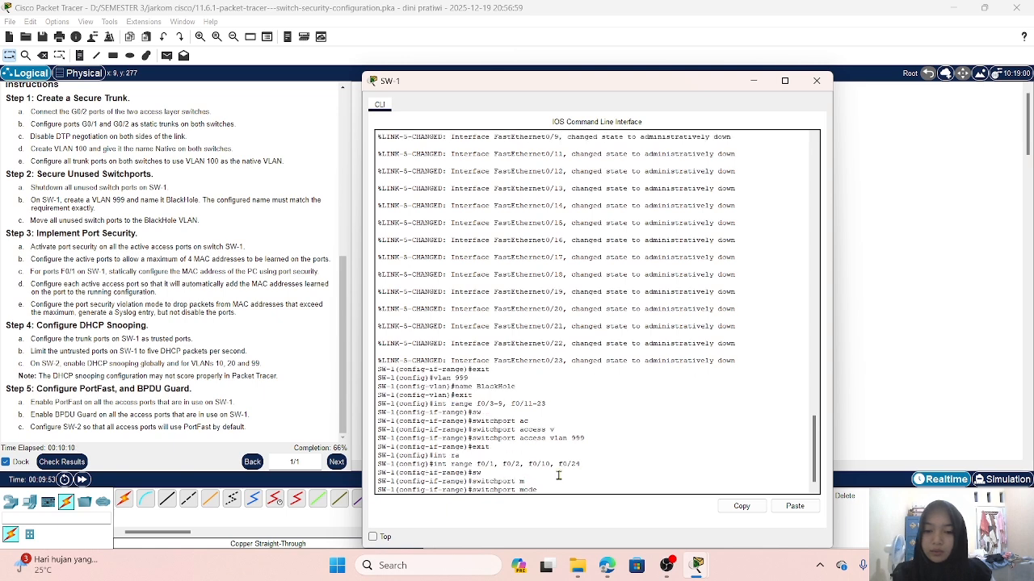
type("ac")
key("Tab")
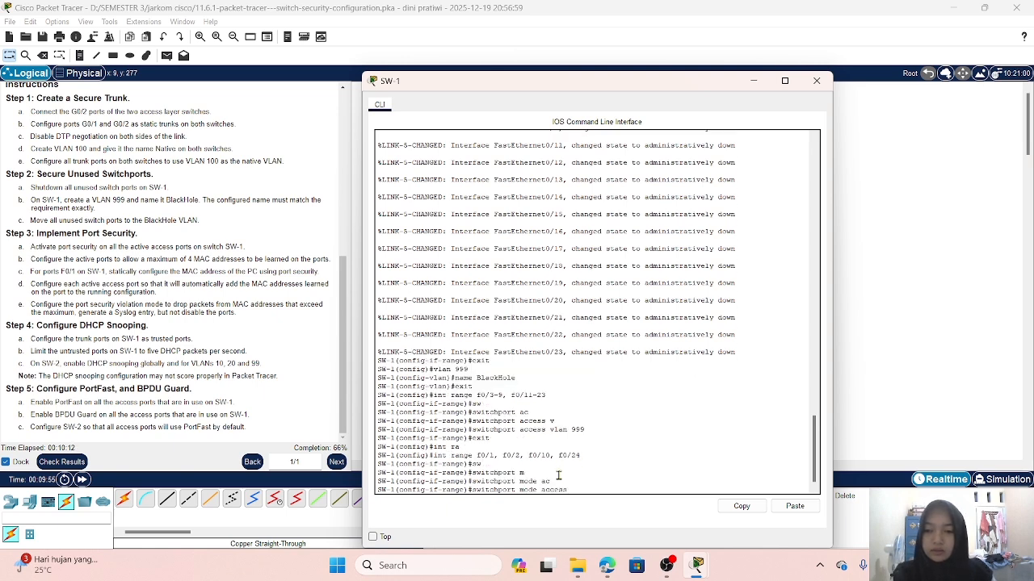
key("Return")
- Enable port security on SW-1's active access ports with switchport port-security and exit to global configuration mode
type("s")
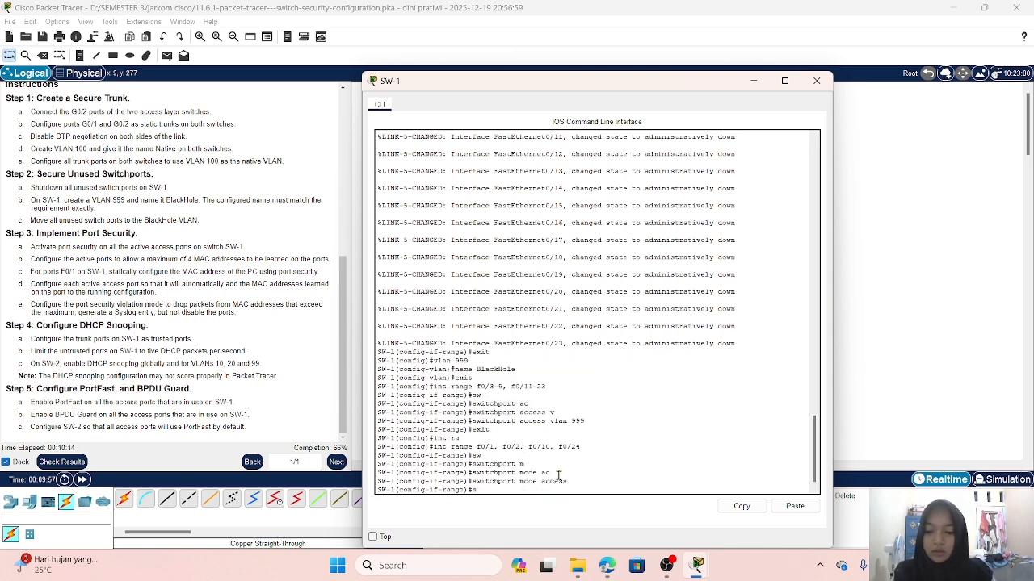
type("w")
key("Tab")
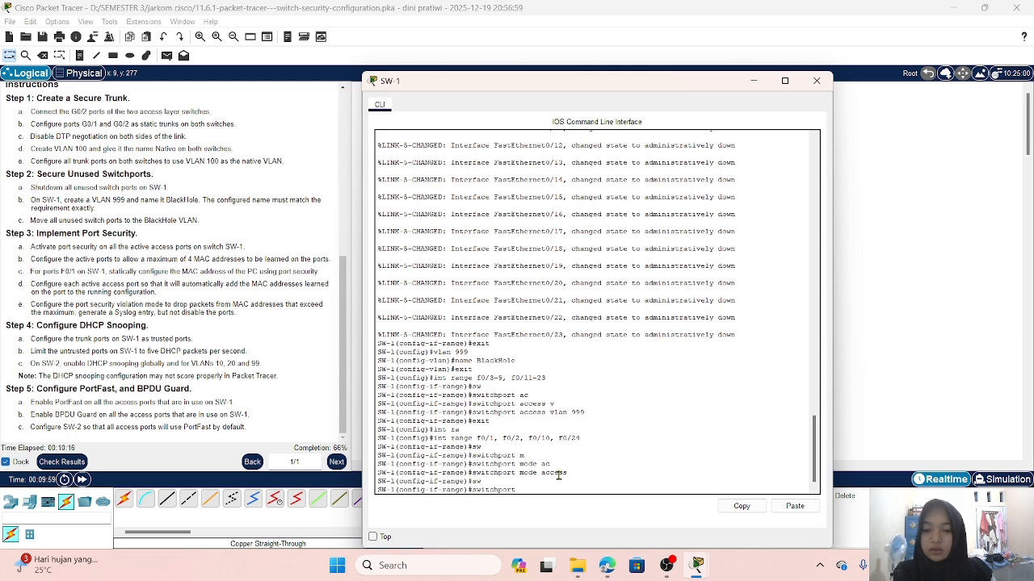
type("po")
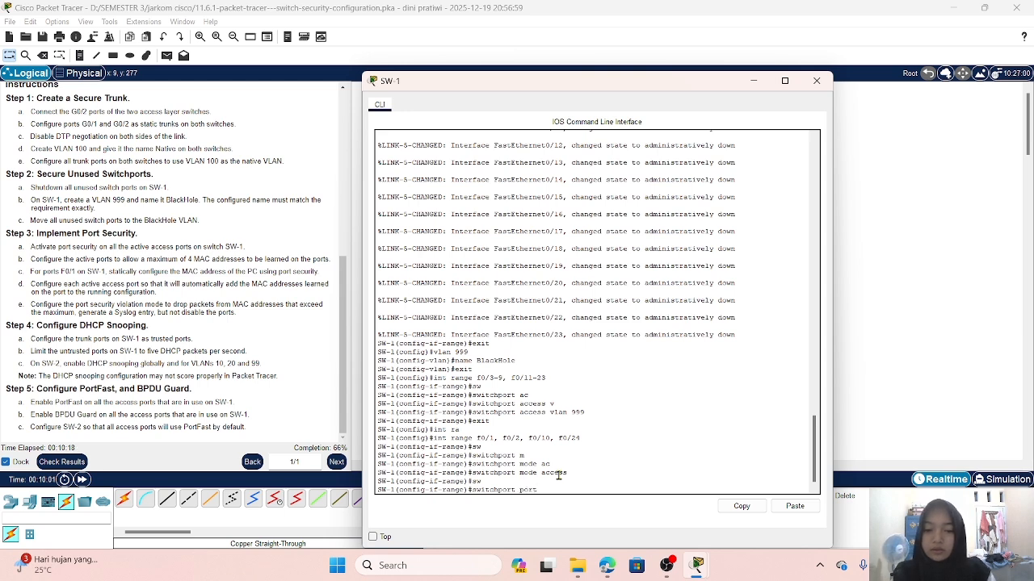
type("rt")
key("Tab")
key("Return")
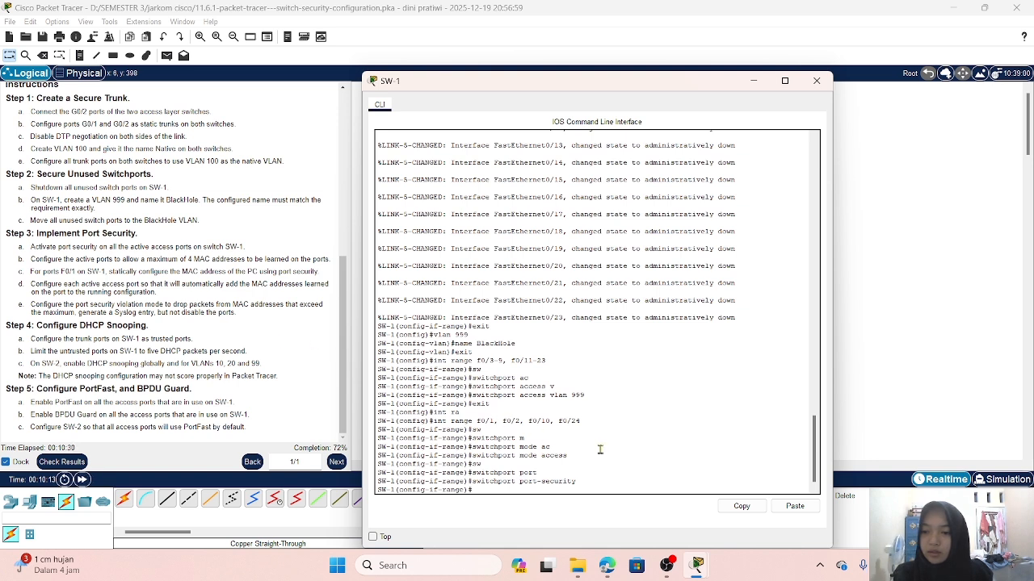
type("c")
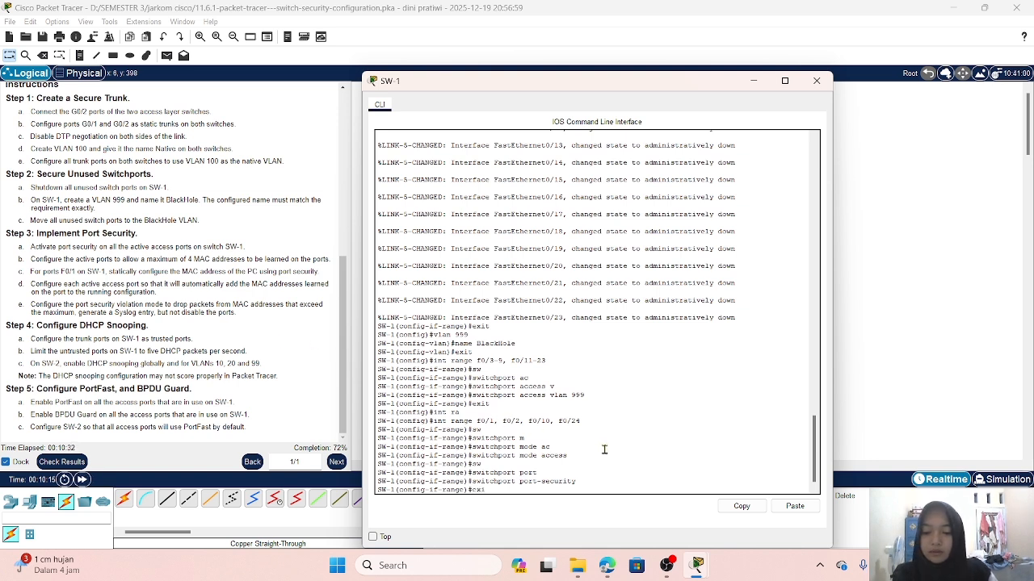
key("Return")
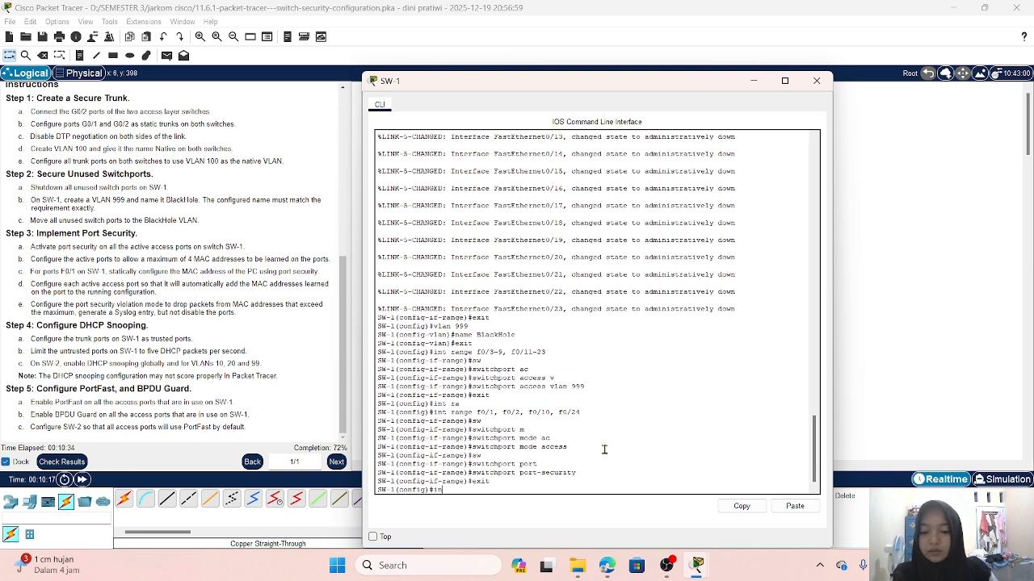
- Enter interface range configuration mode on SW-1 for f0/1, f0/2, f0/10, f0/24, correcting the separator after f0/10 to a comma
type("int ra")
key("Tab")
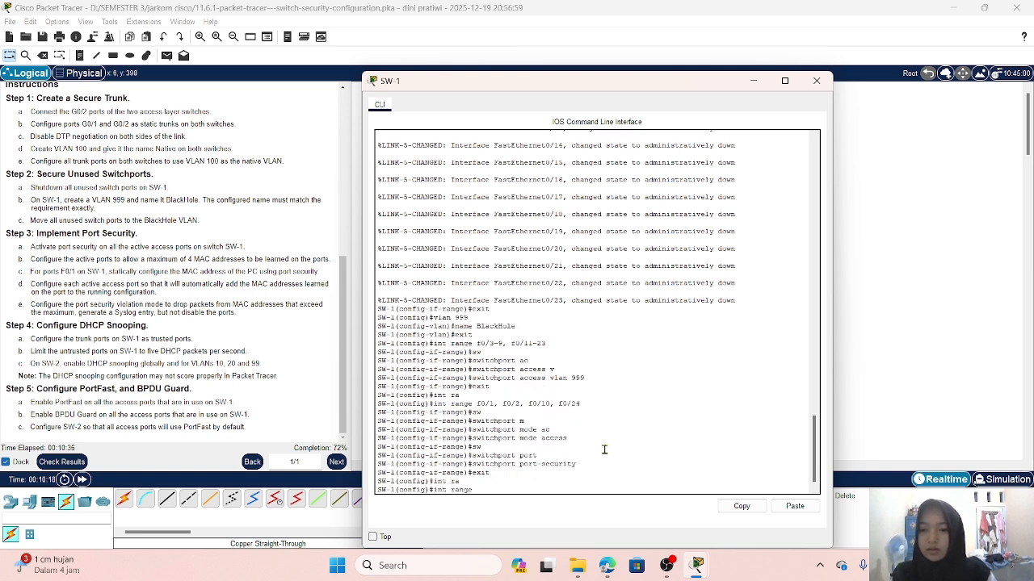
type("f0/1, f0/2, f0/")
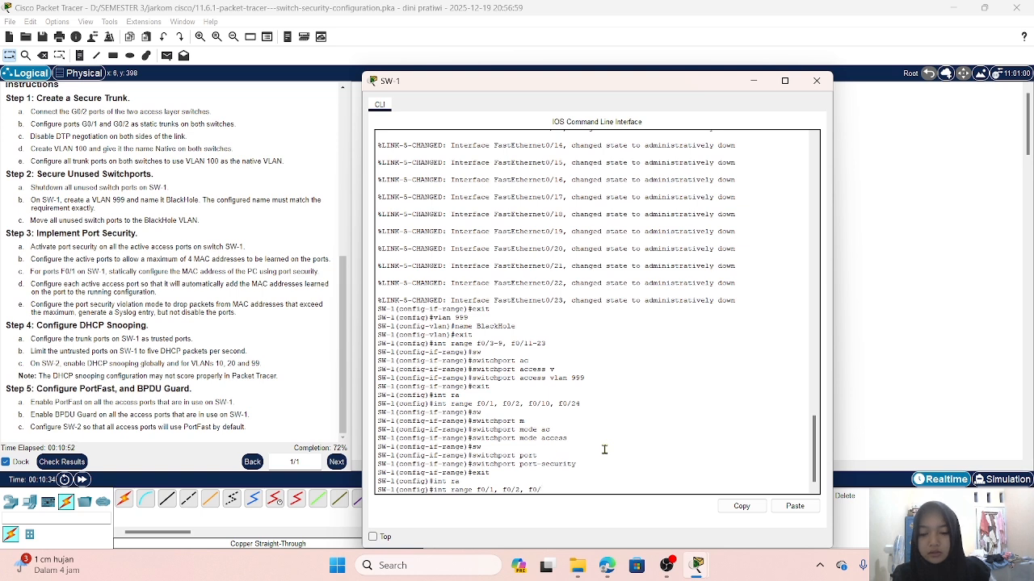
type("10, f0")
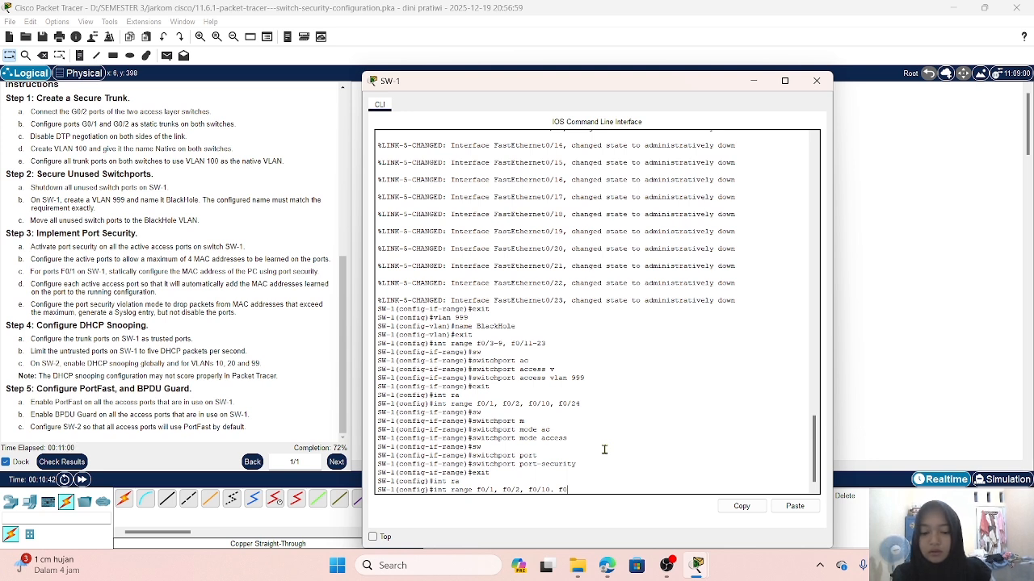
type("24")
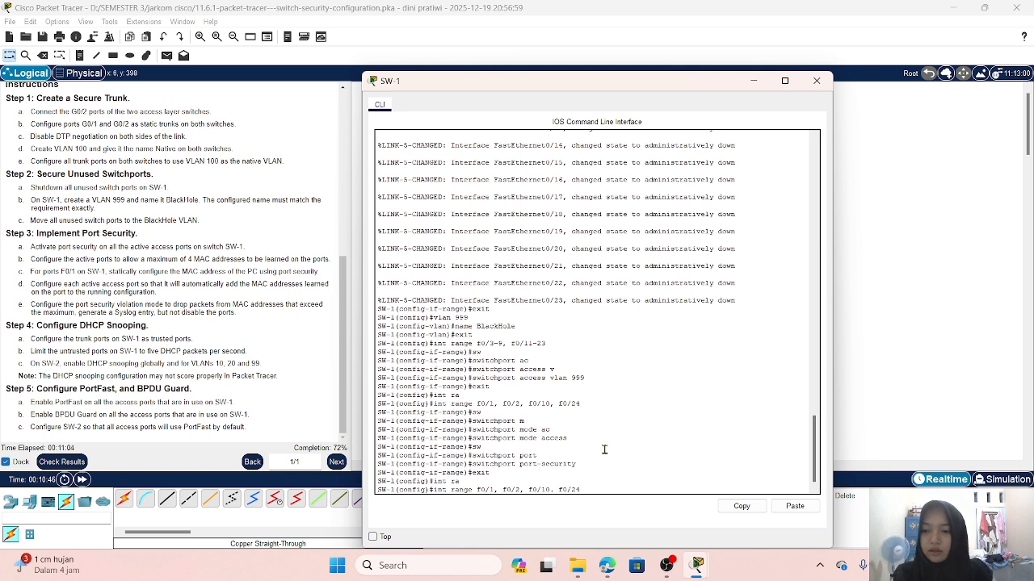
key("Return")
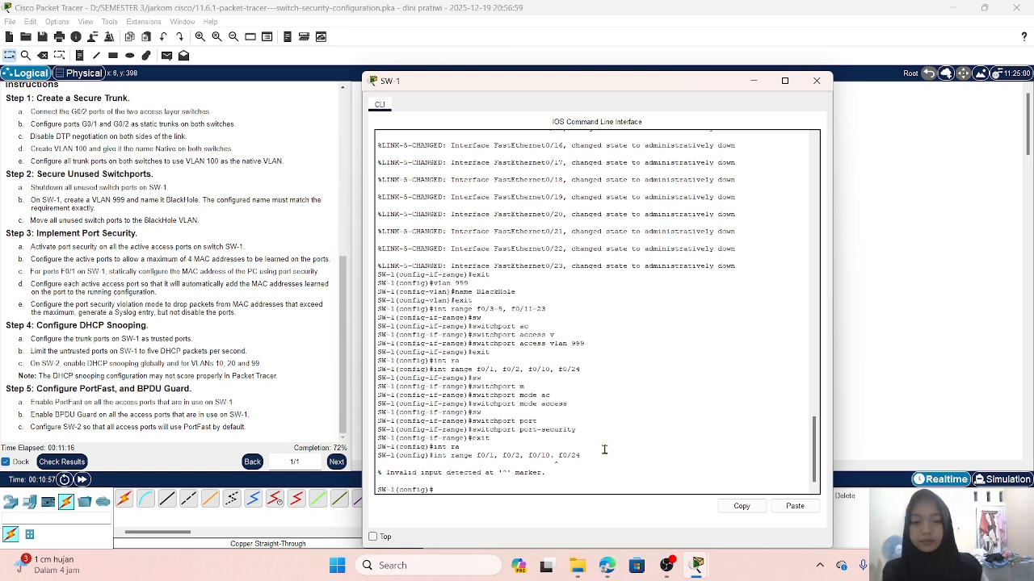
key("Up")
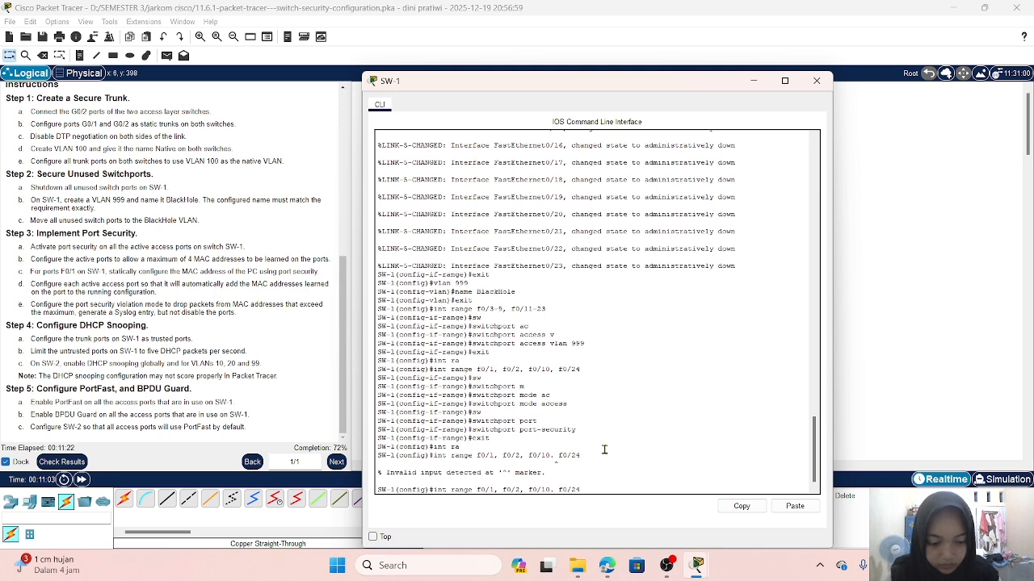
key("BackSpace")
type(",")
key("Return")
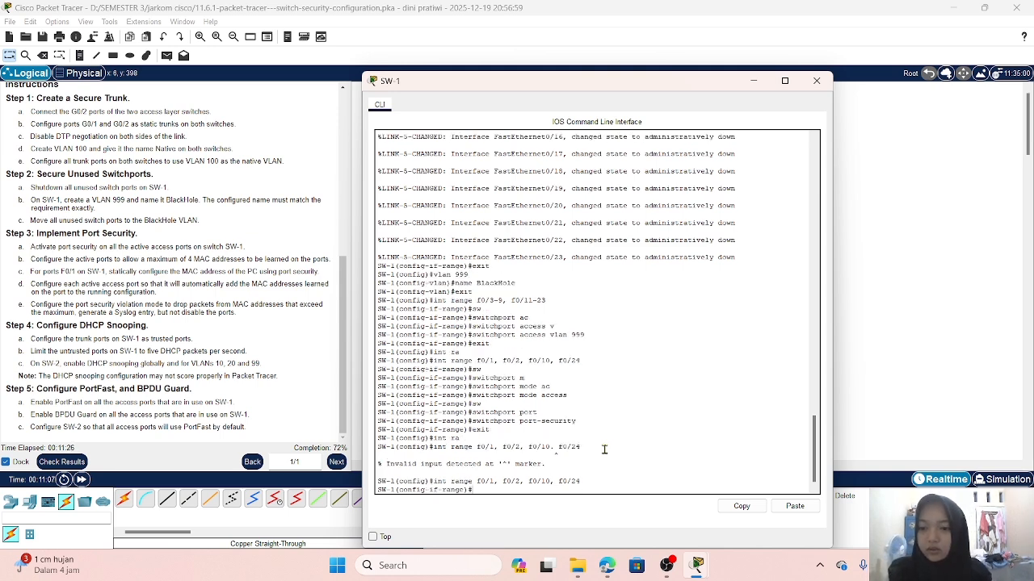
- Limit the selected active ports to 4 learned MAC addresses with switchport port-security maximum 4 and exit to global configuration mode
type("sw")
key("Tab")
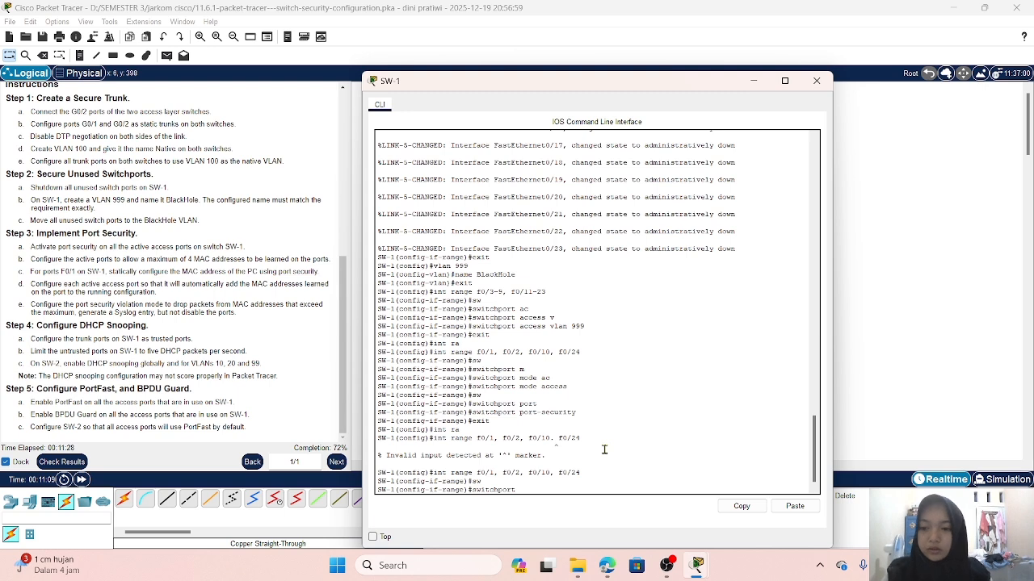
type("po")
key("Tab")
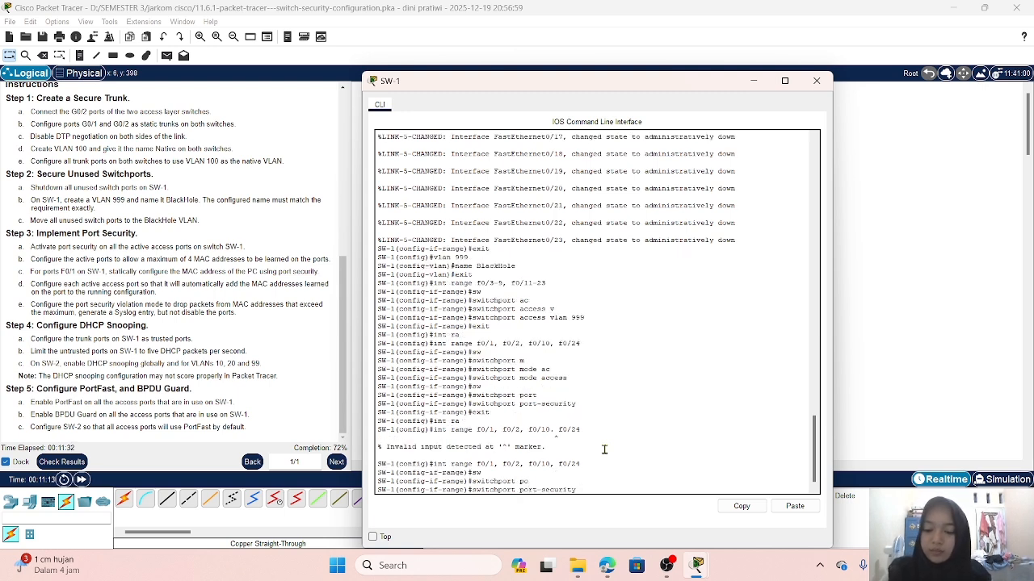
type("ma")
key("Tab")
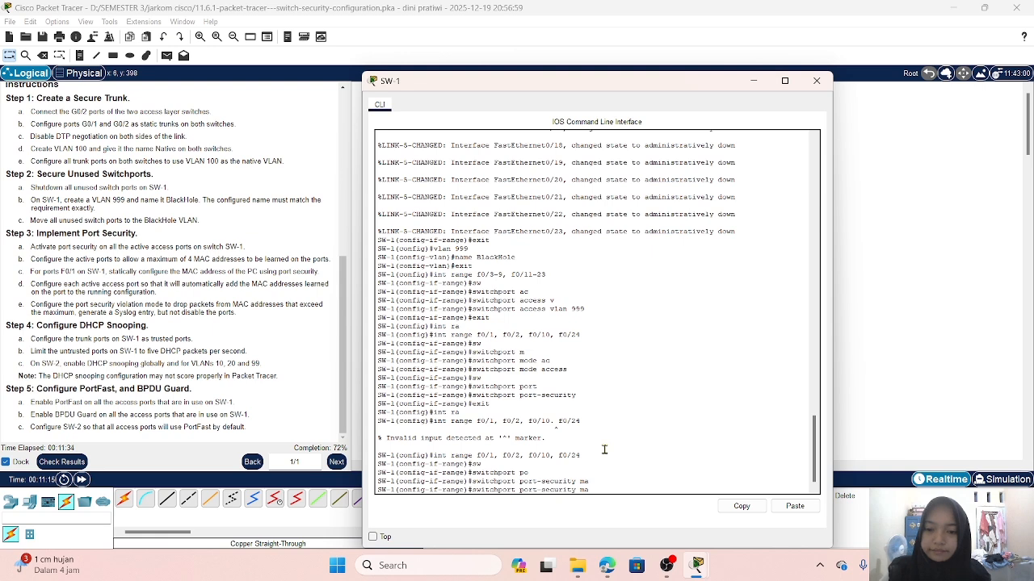
key("Tab")
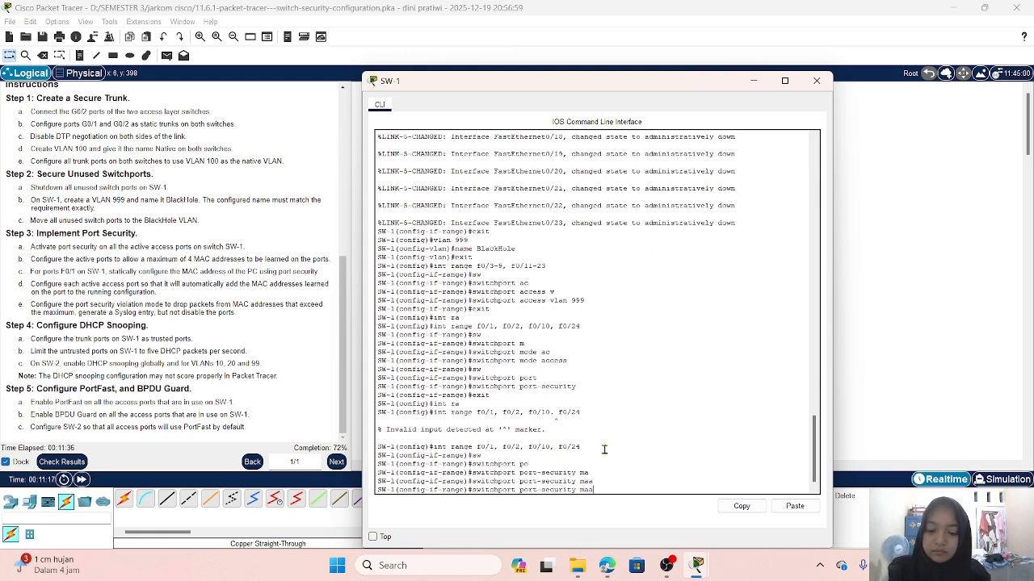
key("BackSpace")
type("x")
key("Tab")
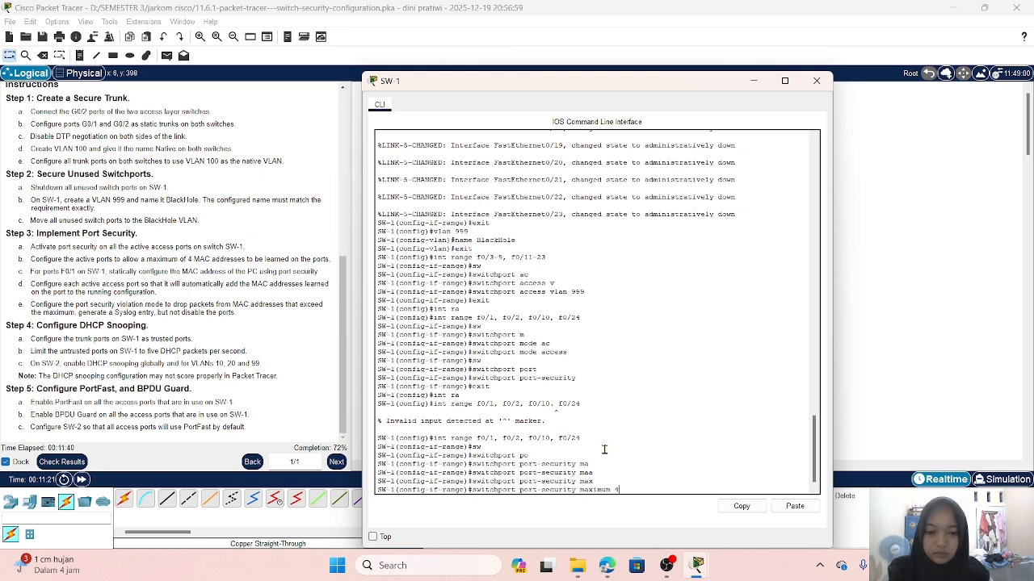
key("Return")
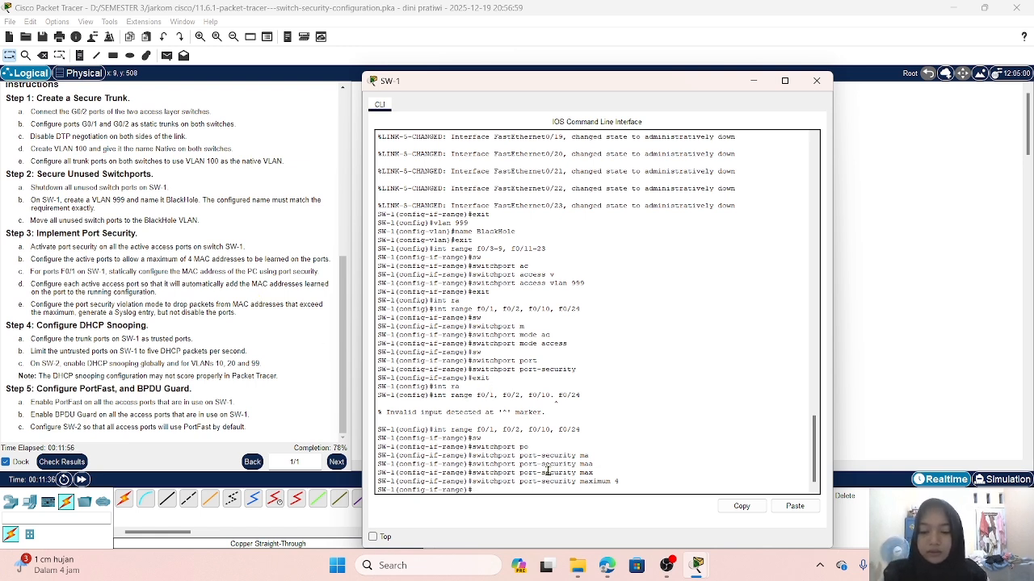
type("xit")
key("Return")
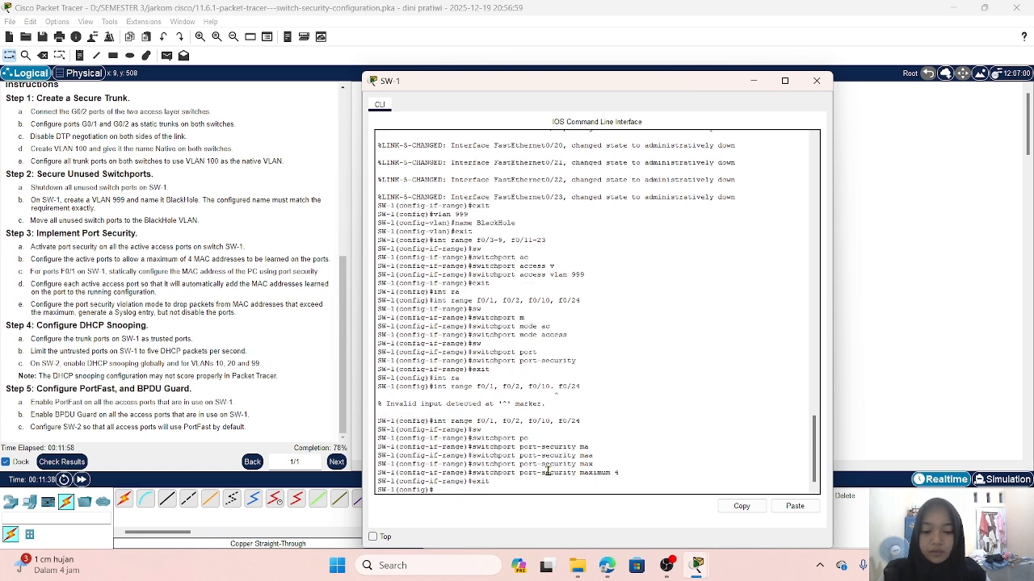
- Enter interface f0/1 on SW-1 and write the command switchport port-security mac-address up to its address argument, without running it
type("int ")
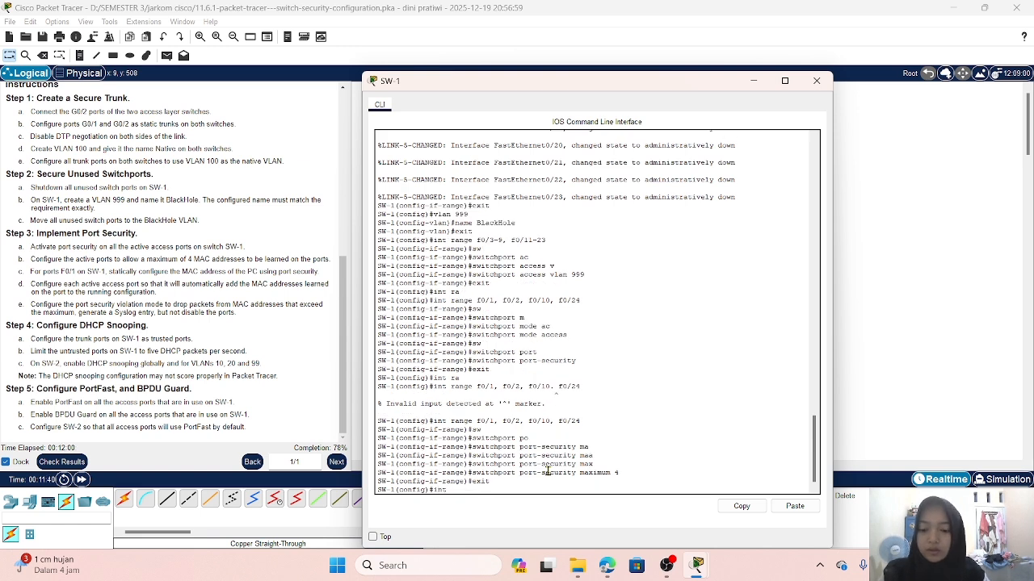
type("f")
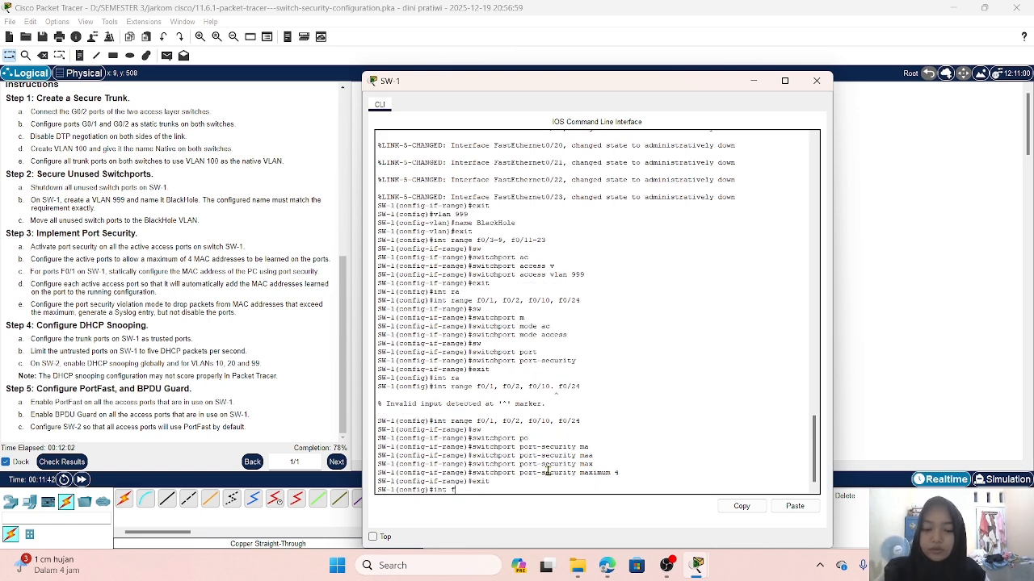
type("0")
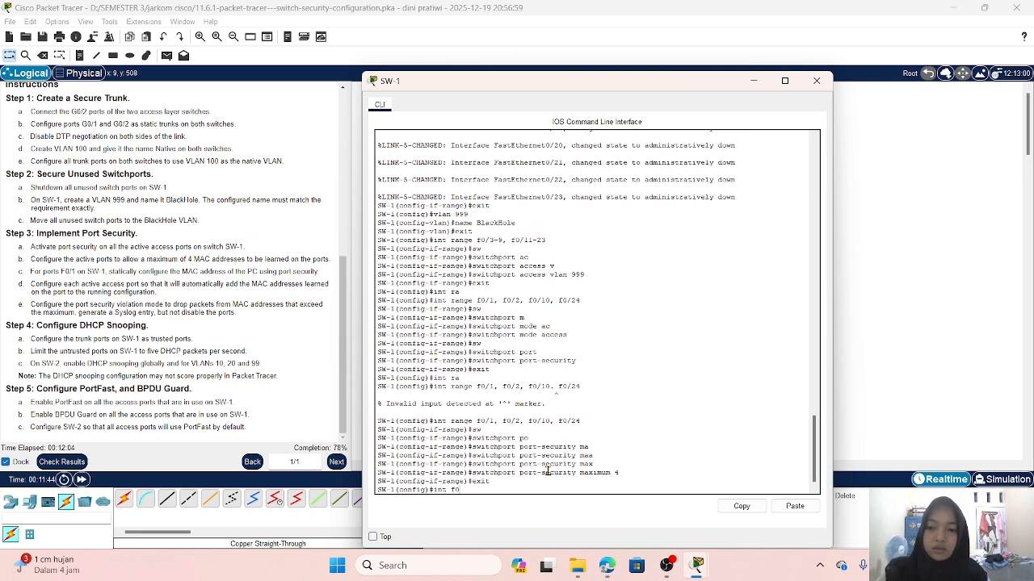
type("/1")
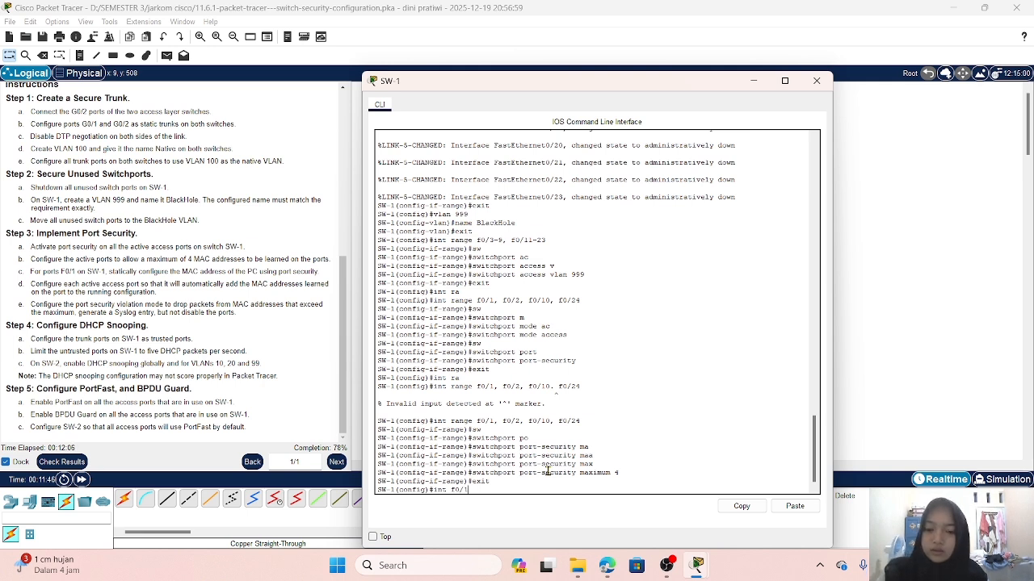
key("Return")
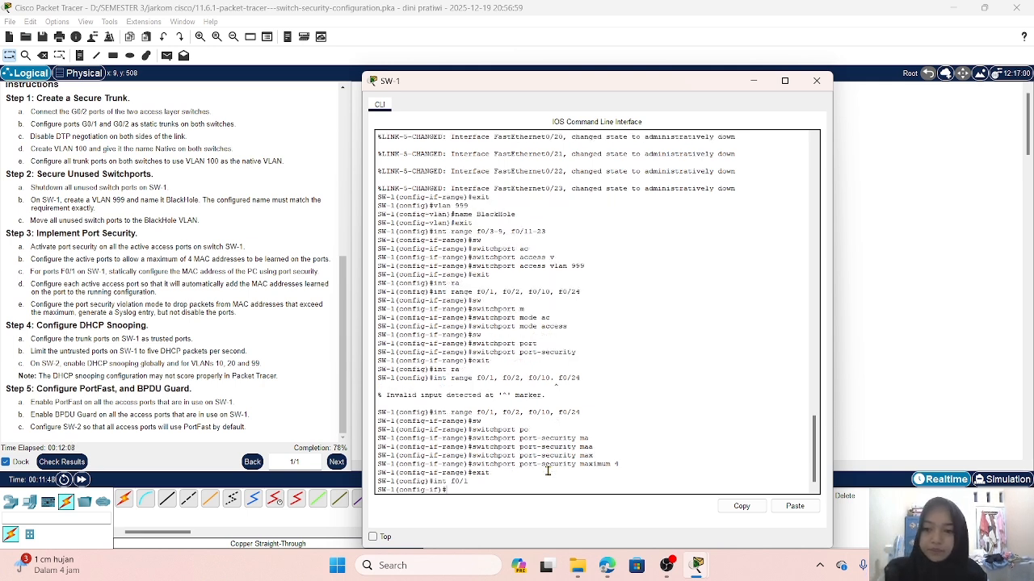
type("sw")
key("Tab")
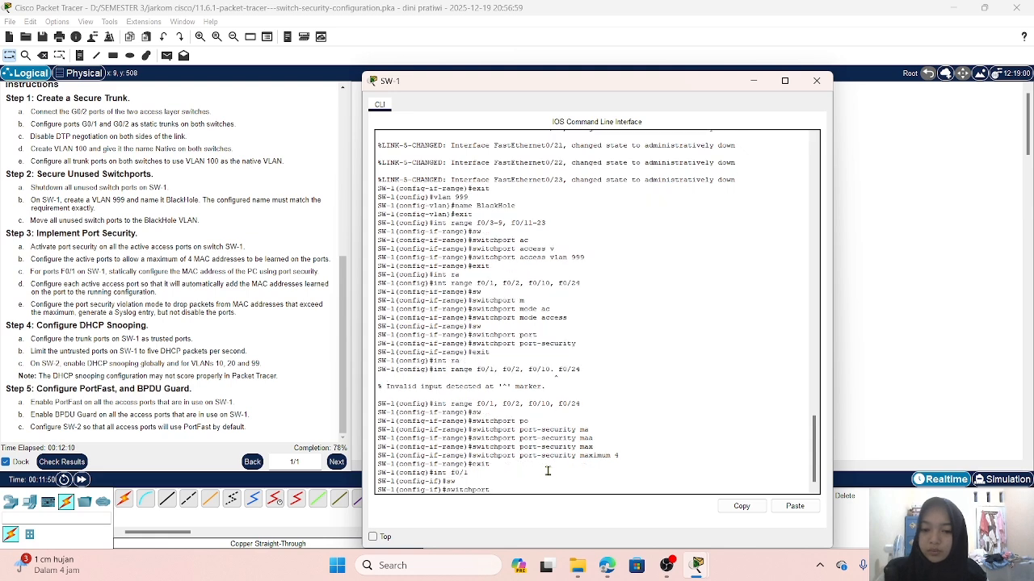
type("po")
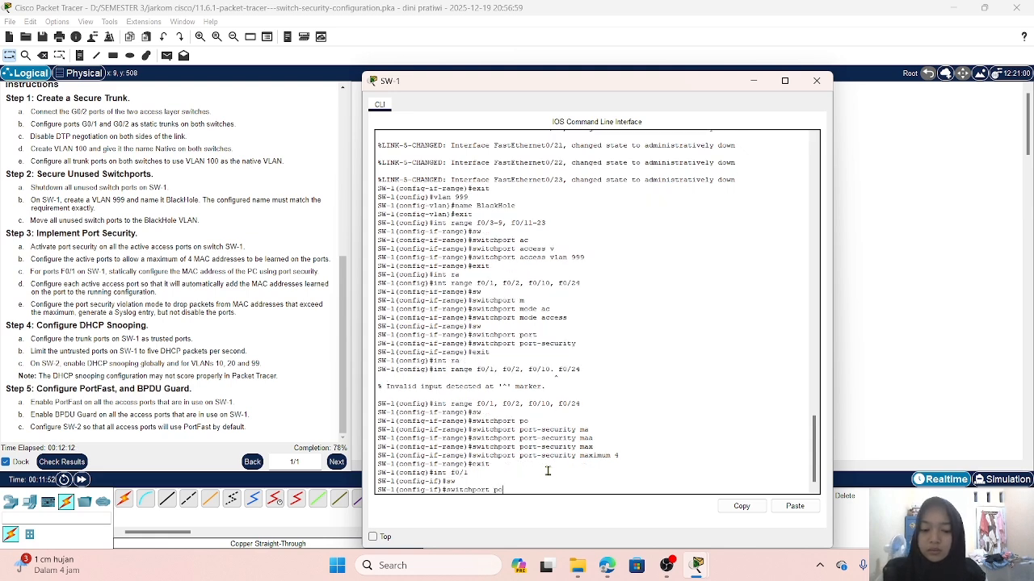
key("Tab")
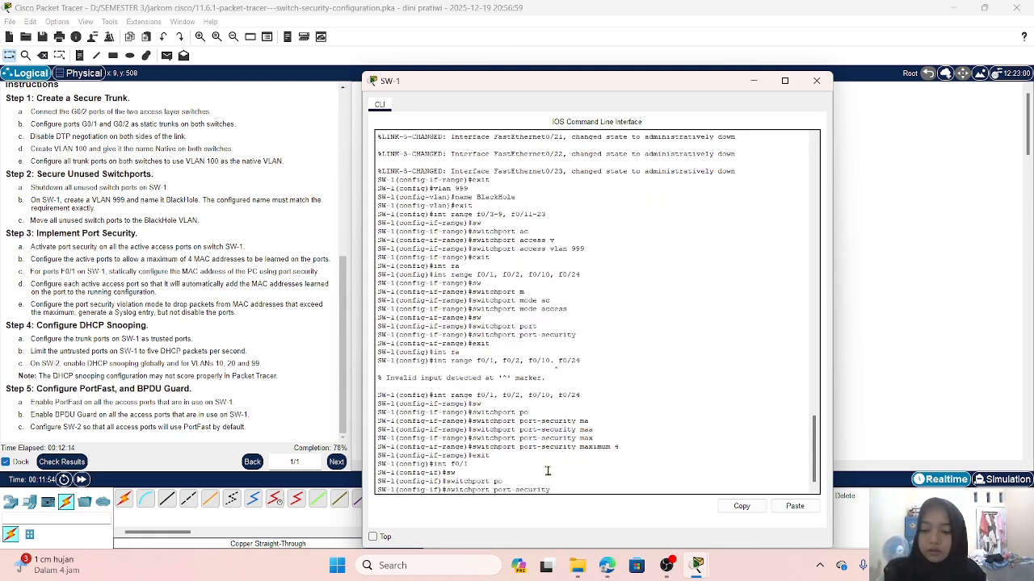
type("m")
key("Tab")
type("a")
key("Tab")
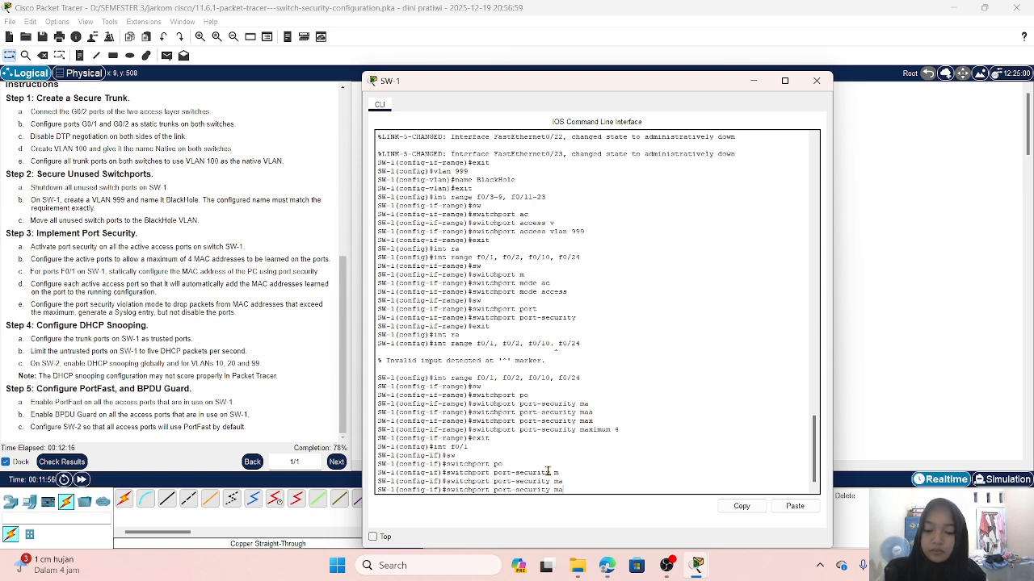
type("c")
key("Tab")
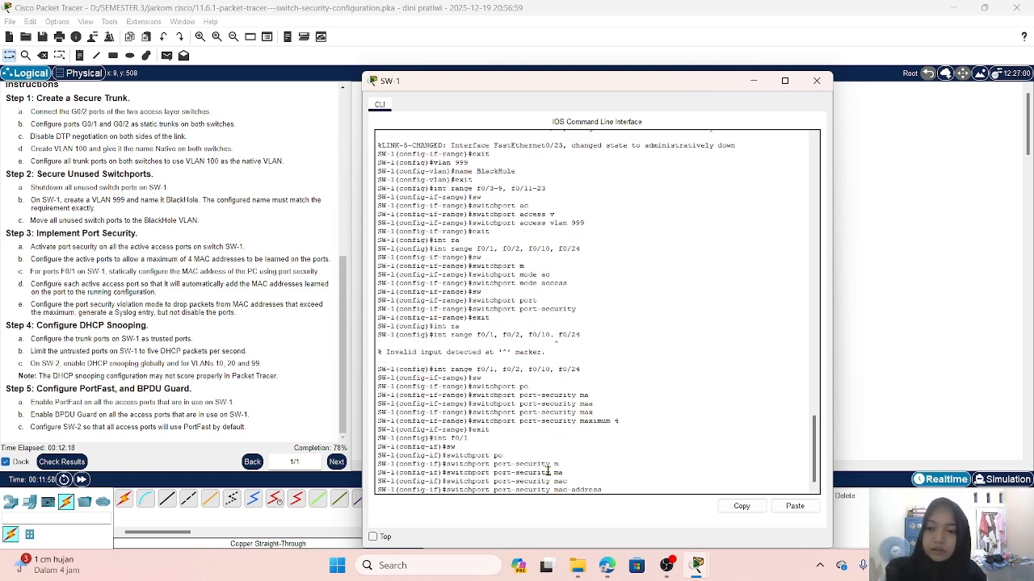
- Review the activity instructions and VLAN table, and minimize the SW-1 window to expose the network topology
scroll(257, 334, "up", 5)
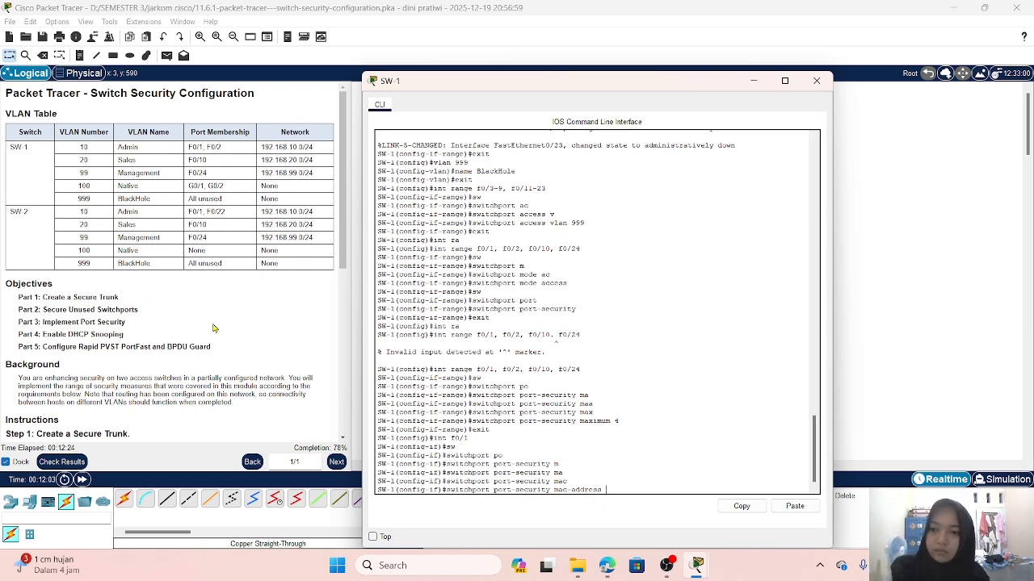
scroll(214, 303, "down", 5)
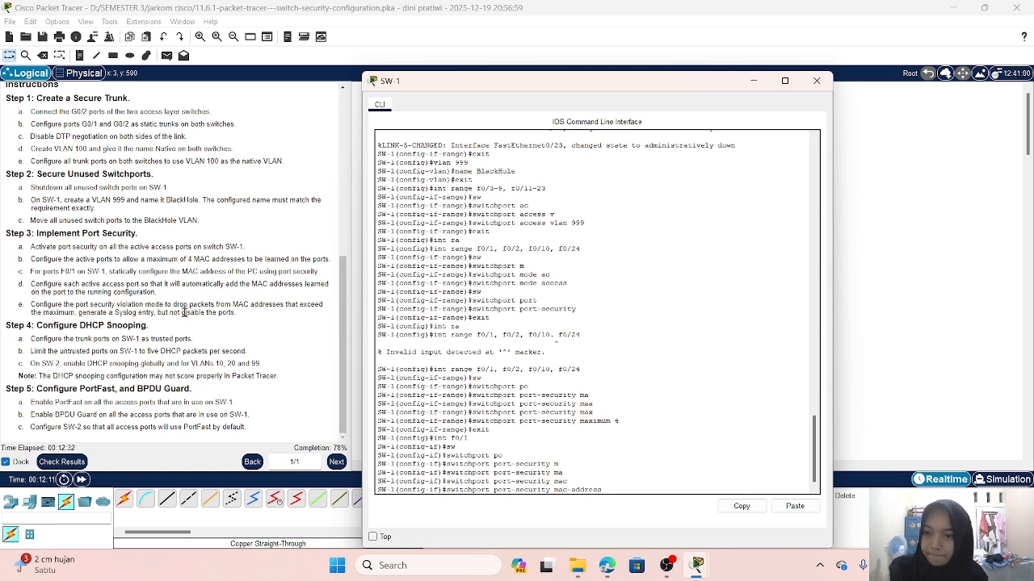
scroll(183, 313, "up", 3)
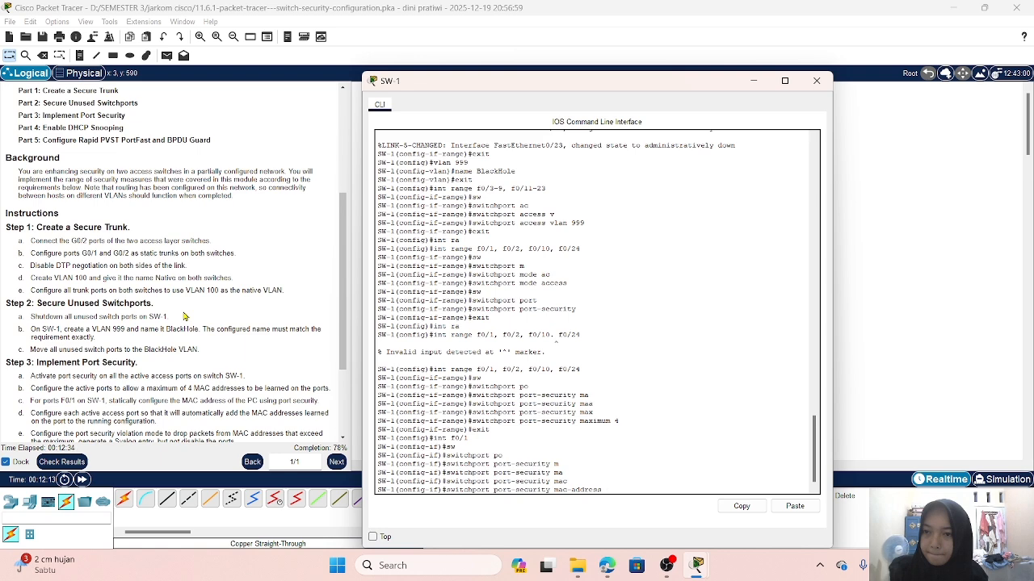
scroll(183, 316, "up", 5)
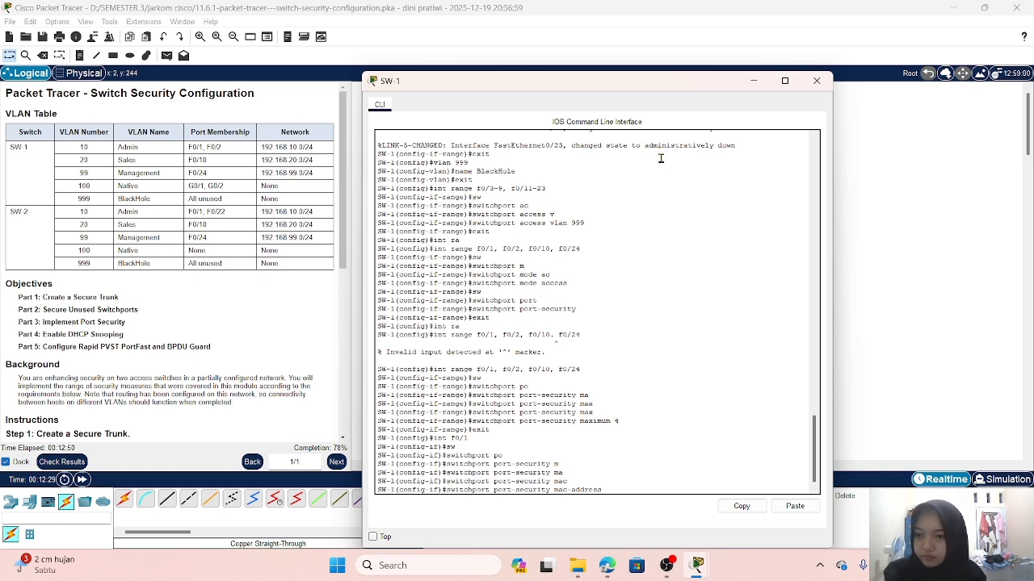
left_click(758, 81)
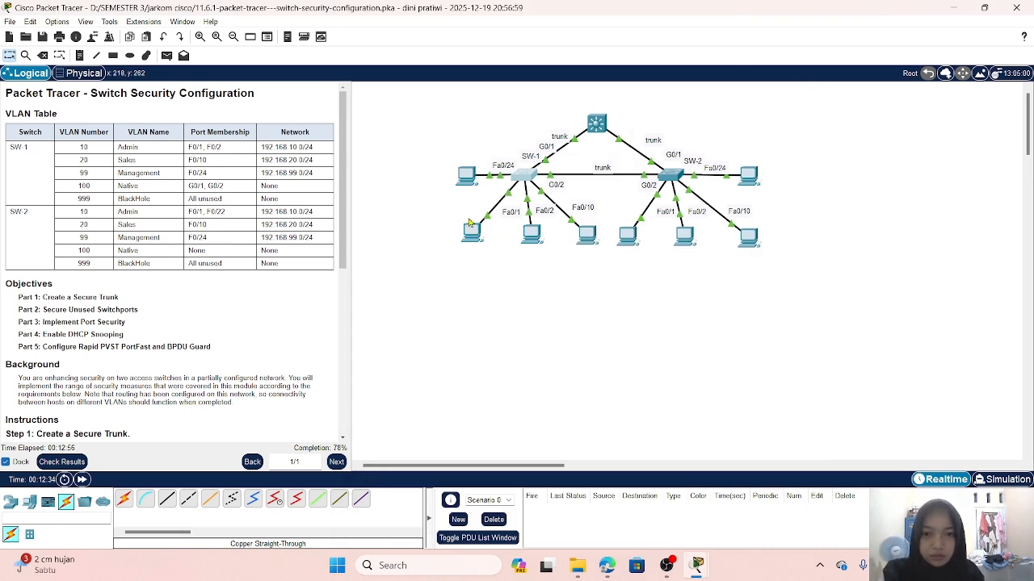
- Open the Command Prompt on PC1, connected to SW-1 port F0/1, and run ipconfig /all
left_click(466, 176)
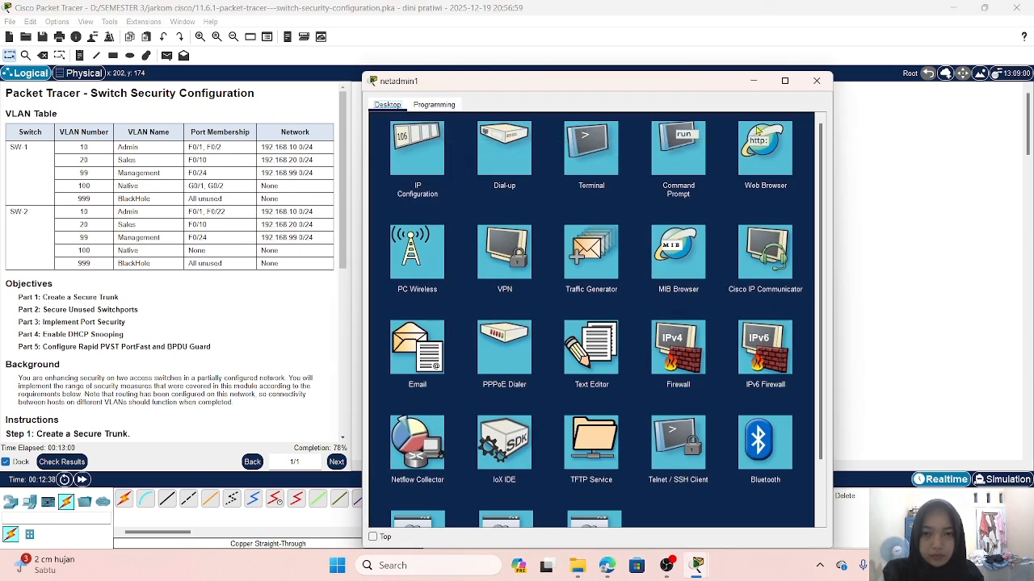
left_click(816, 81)
left_click(472, 233)
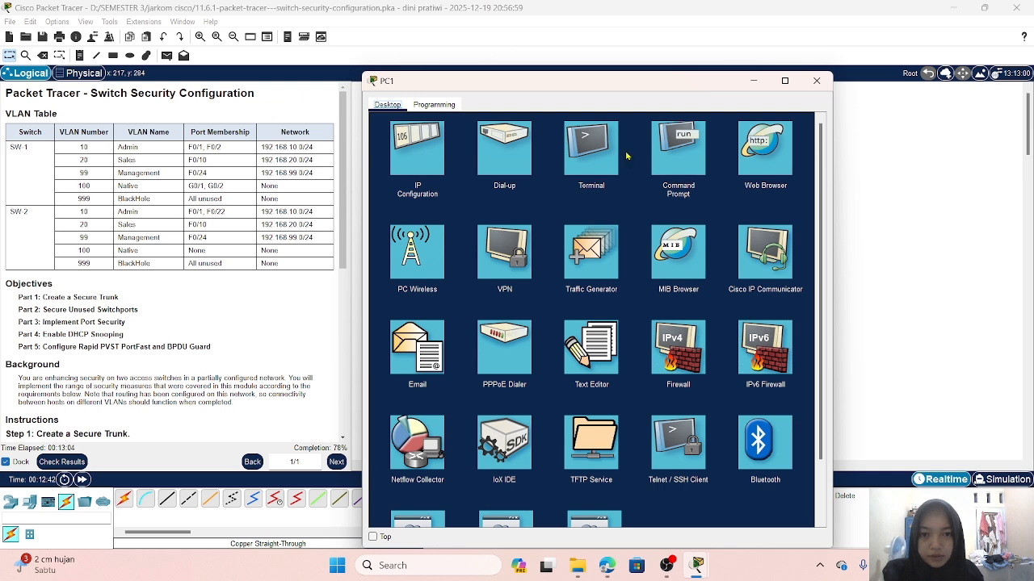
left_click(666, 153)
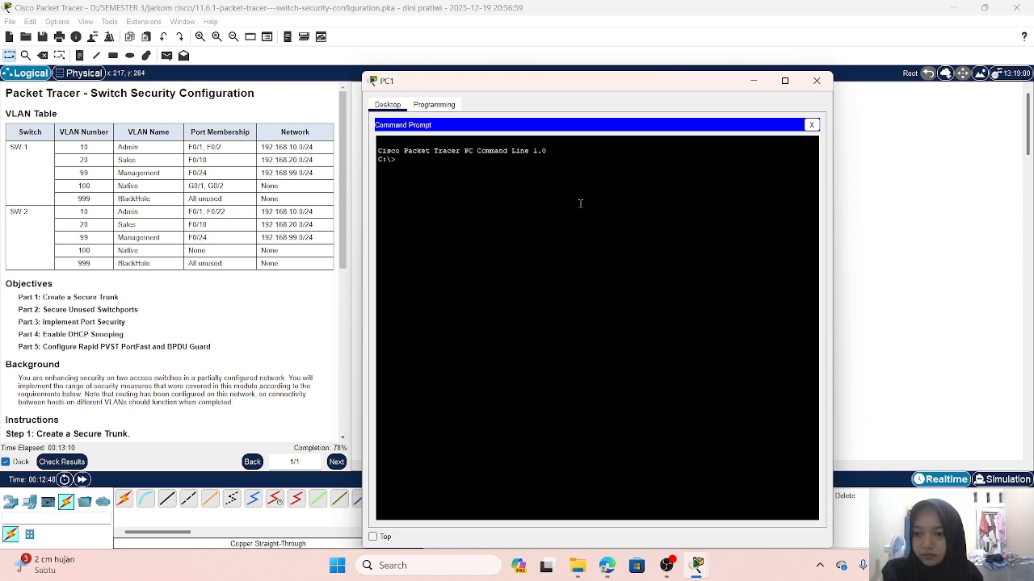
type("i")
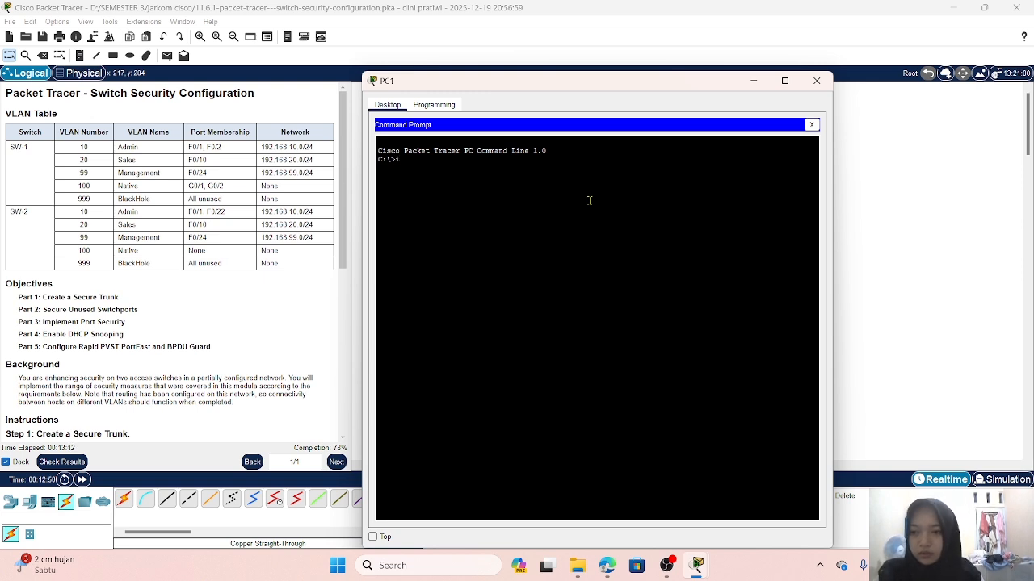
type("pconfig")
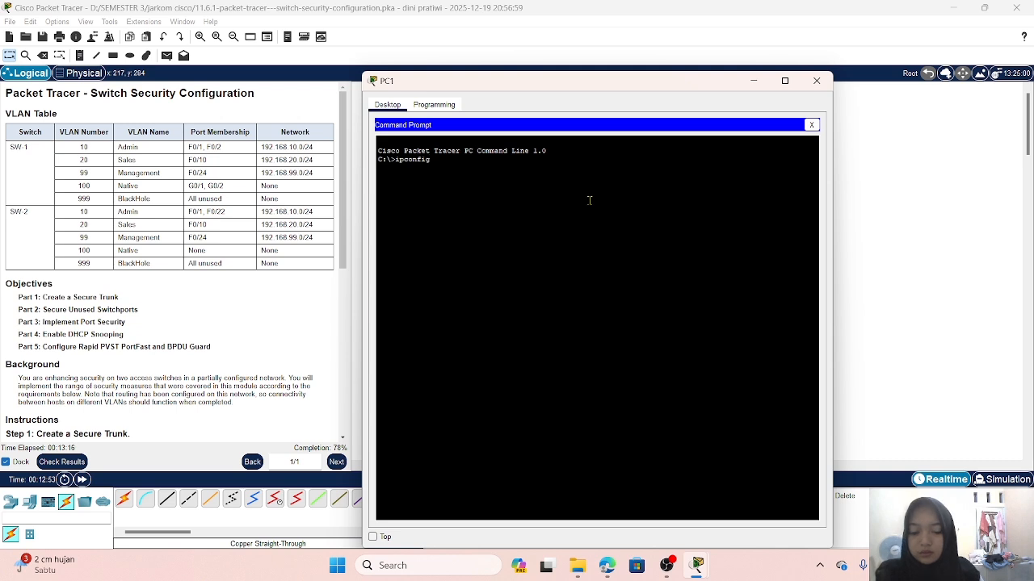
type(" /all")
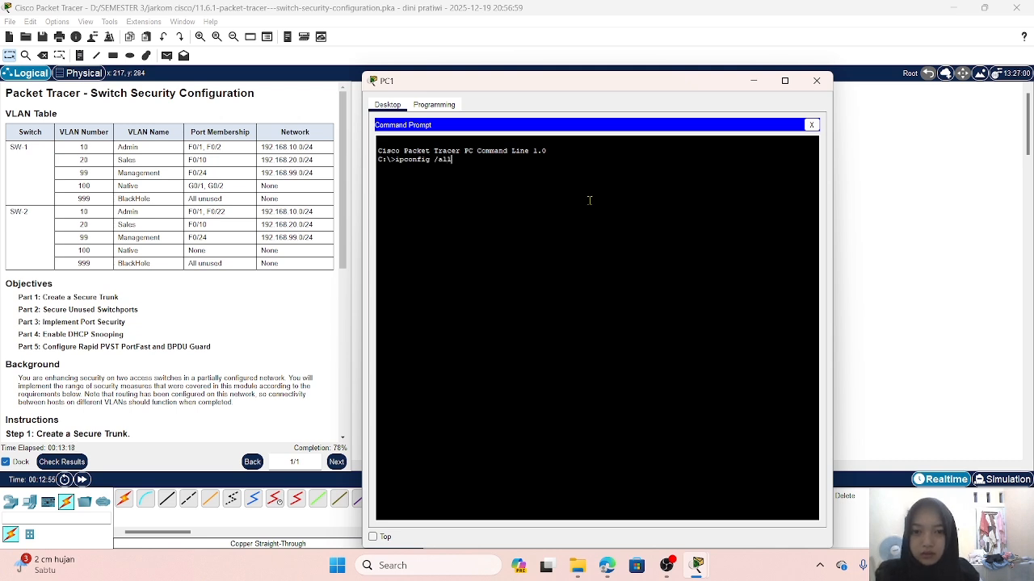
key("Return")
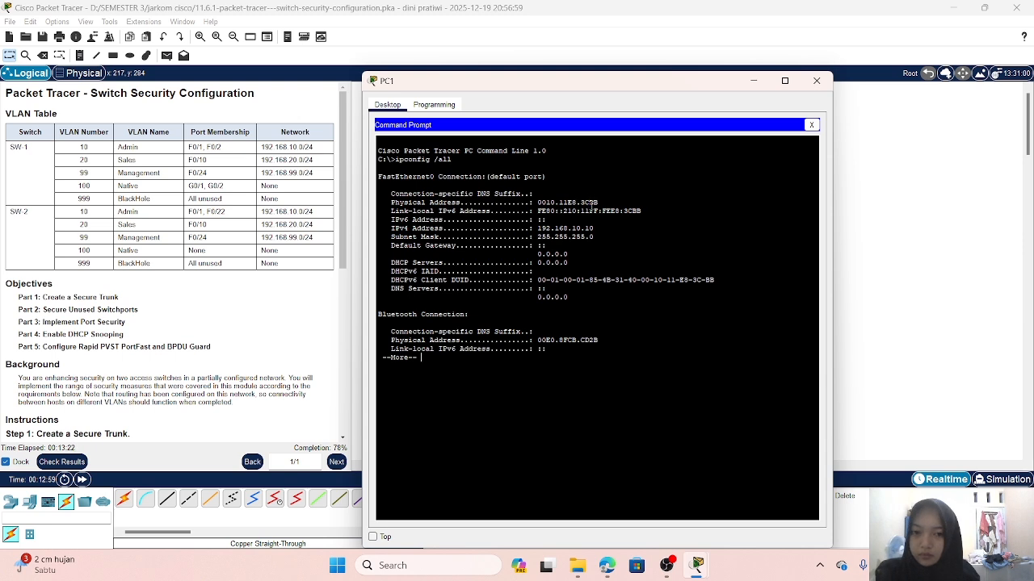
- Copy the physical address of PC1's FastEthernet0 connection from the ipconfig output and close the PC1 window
left_click_drag(599, 202, 537, 202)
right_click(561, 206)
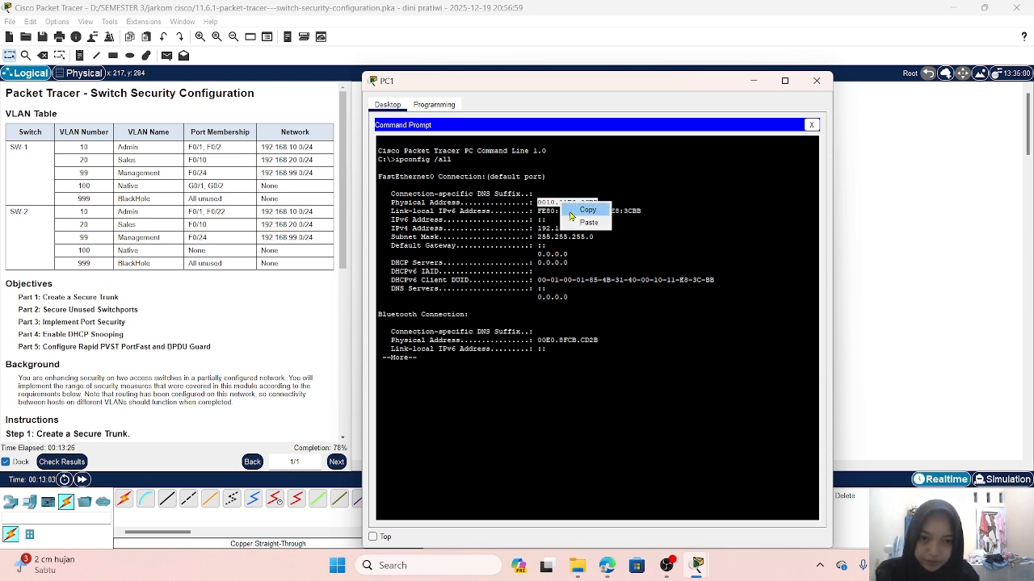
left_click(575, 211)
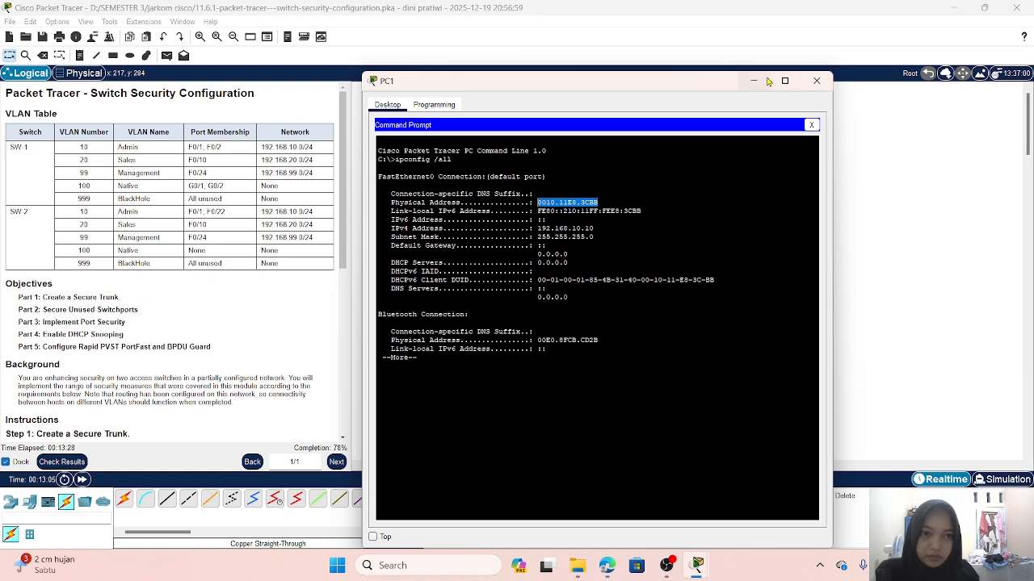
left_click(816, 81)
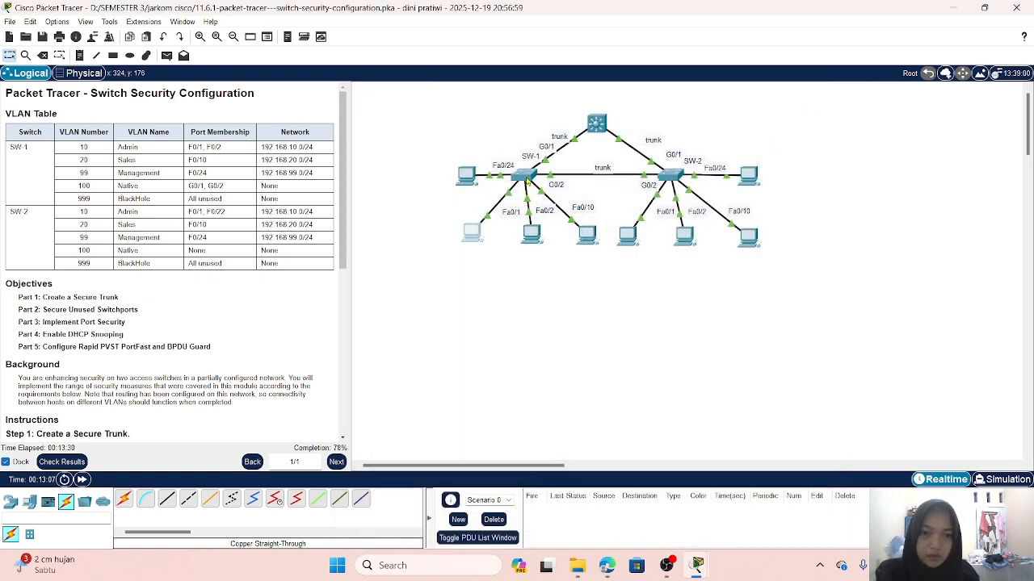
- Complete the pending port-security command for f0/1 on SW-1 with the copied MAC address 0010.11E8.3CBB, run it, and exit to global configuration mode
left_click(526, 176)
left_click(639, 483)
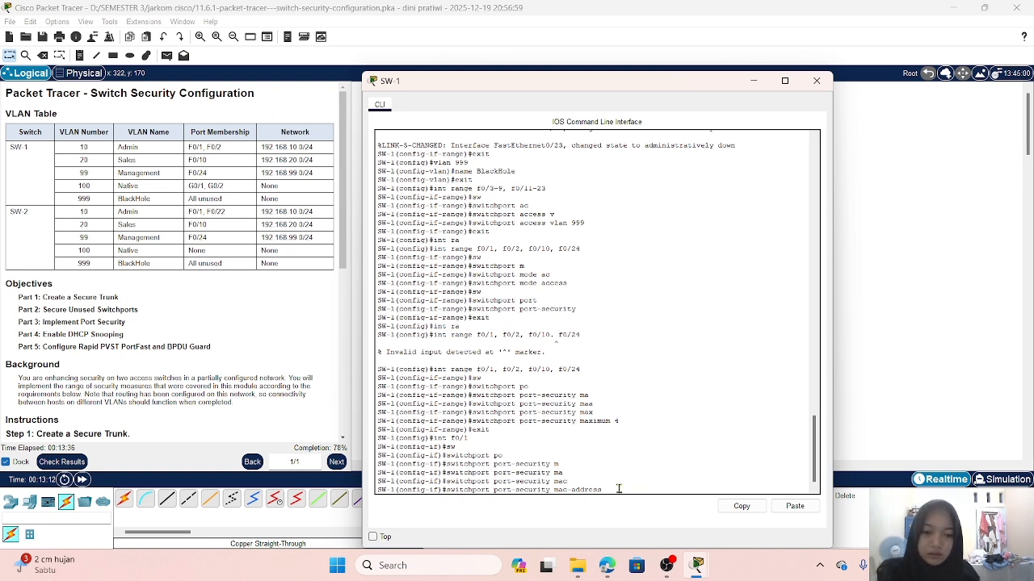
right_click(618, 488)
left_click(642, 509)
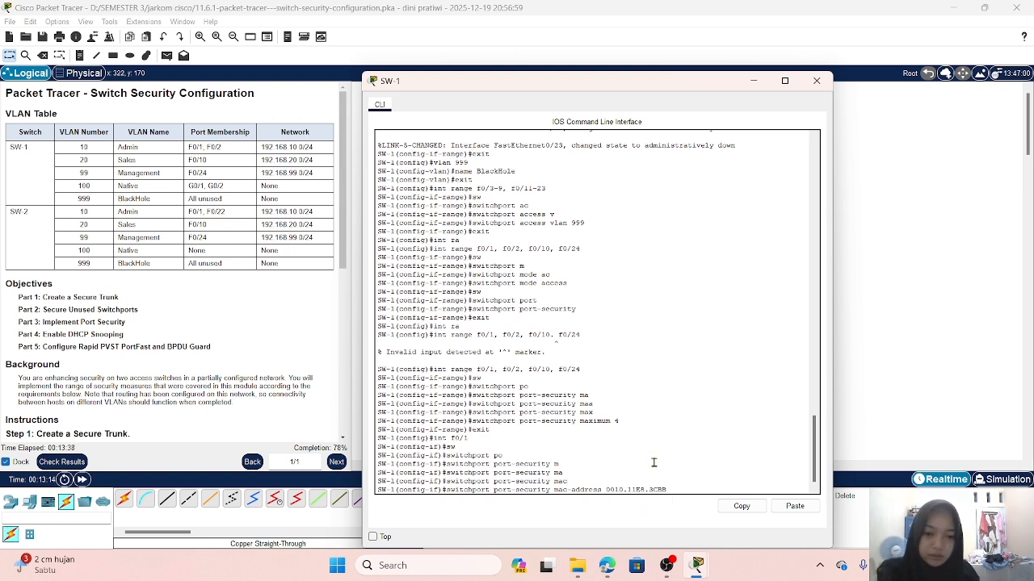
key("Return")
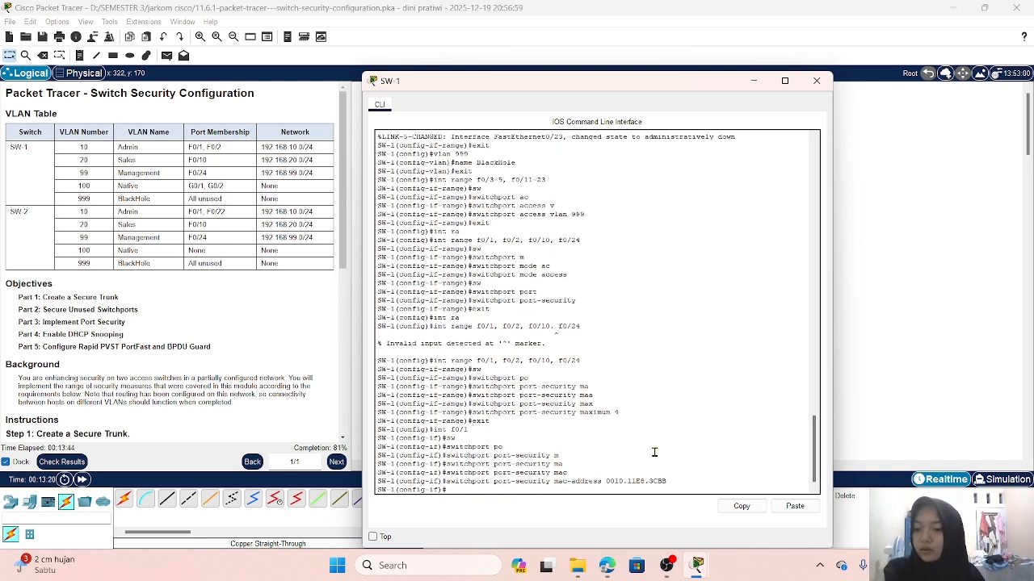
scroll(186, 242, "down", 5)
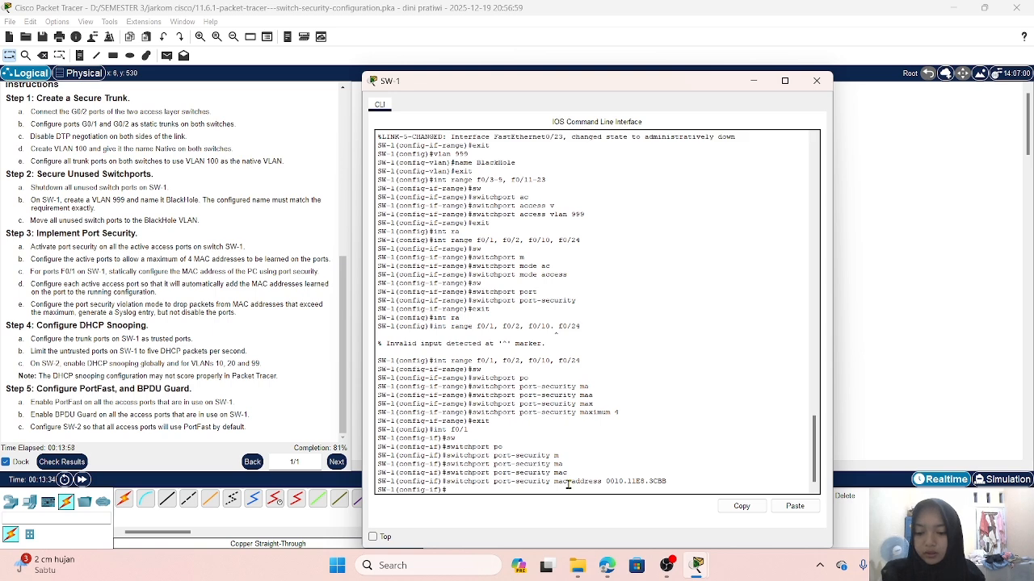
type("xit")
key("Return")
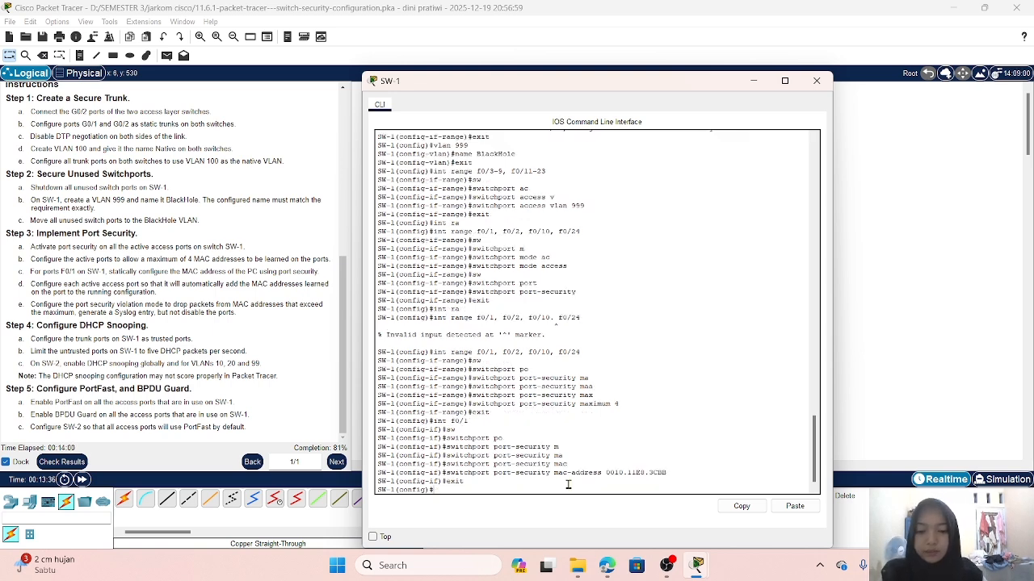
- Enter interface range configuration mode on SW-1 for f0/1, f0/2, f0/10, f0/24
type("int")
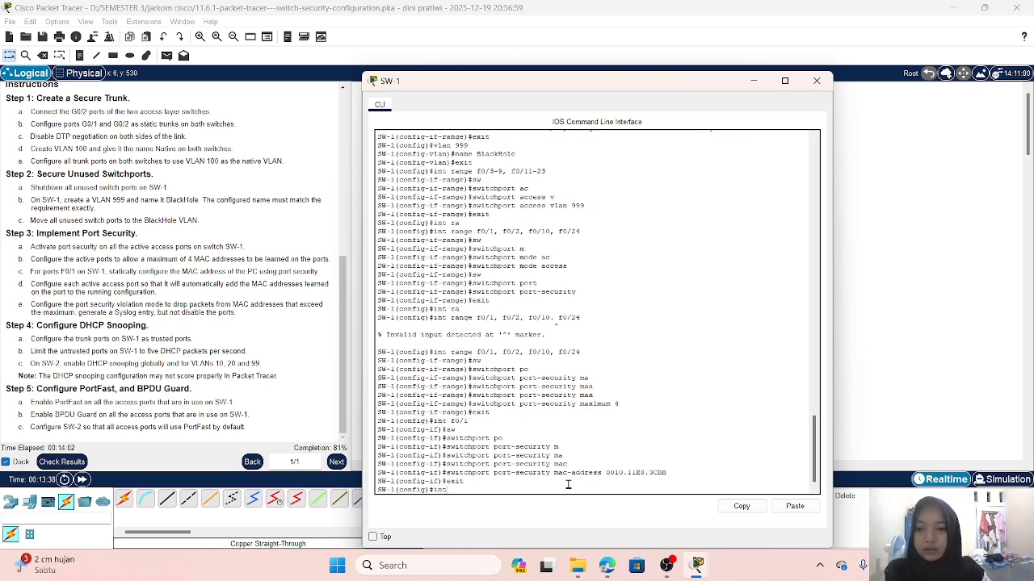
type(" ra")
key("Tab")
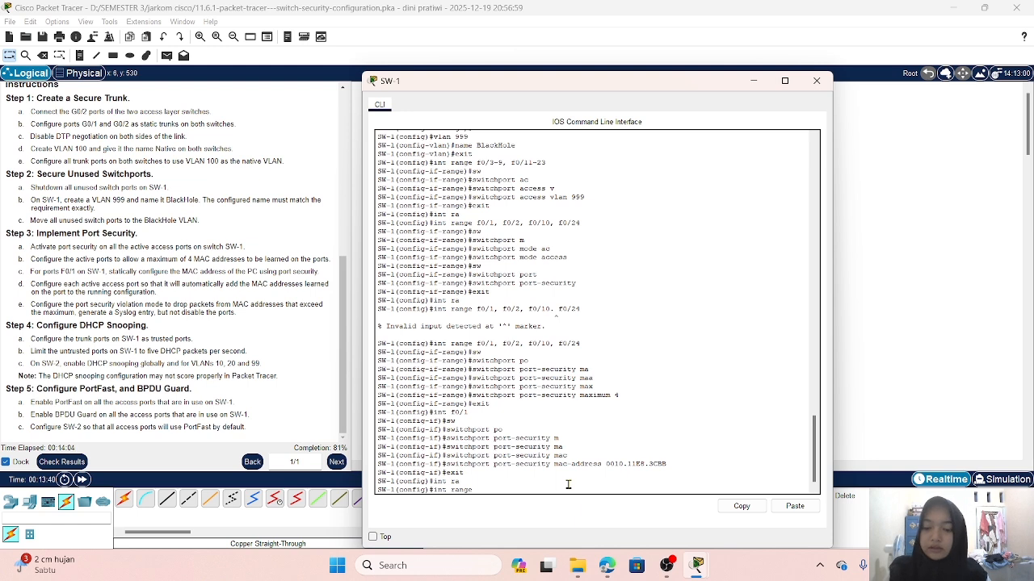
type("f")
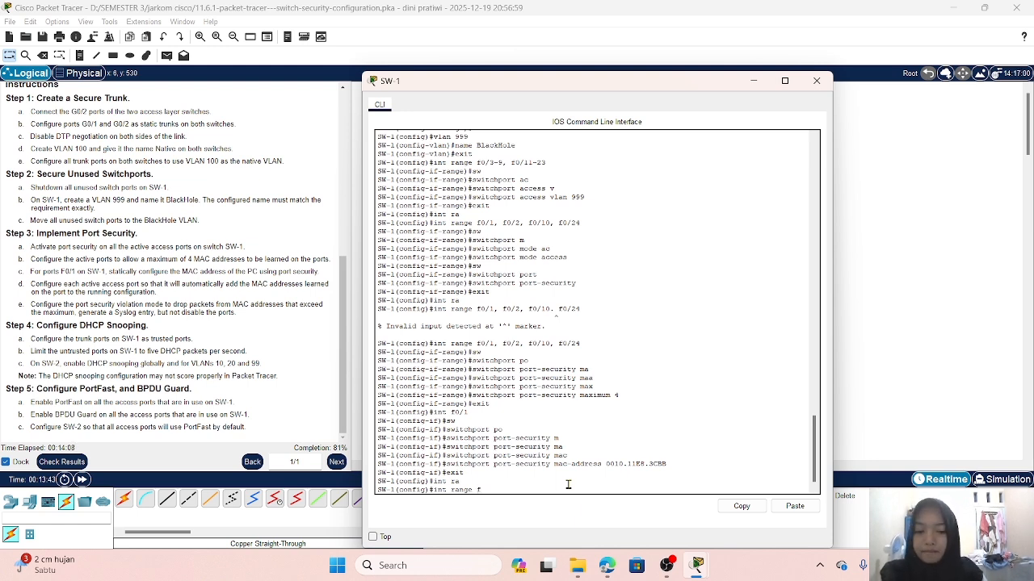
type("0/")
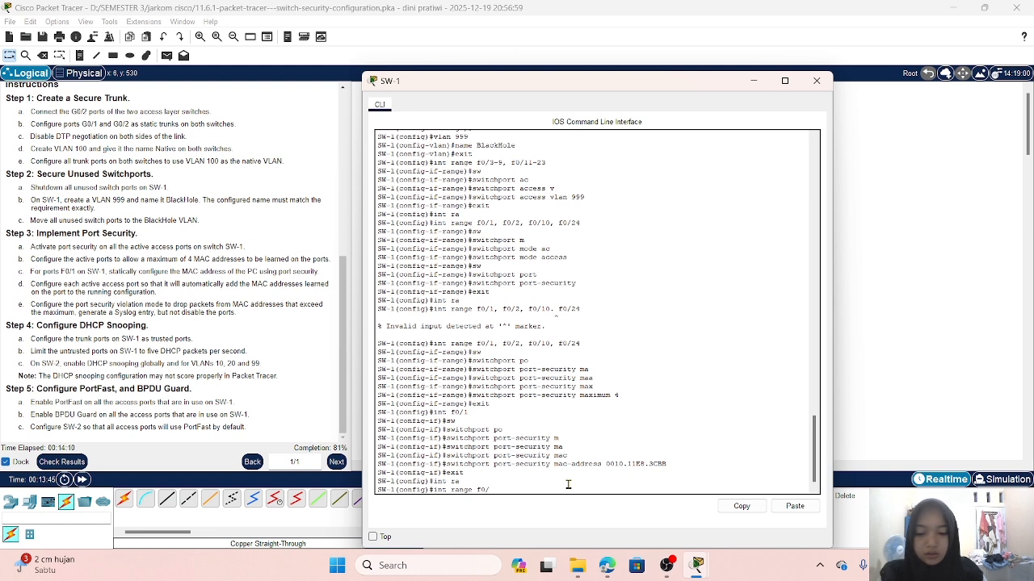
type("1, f")
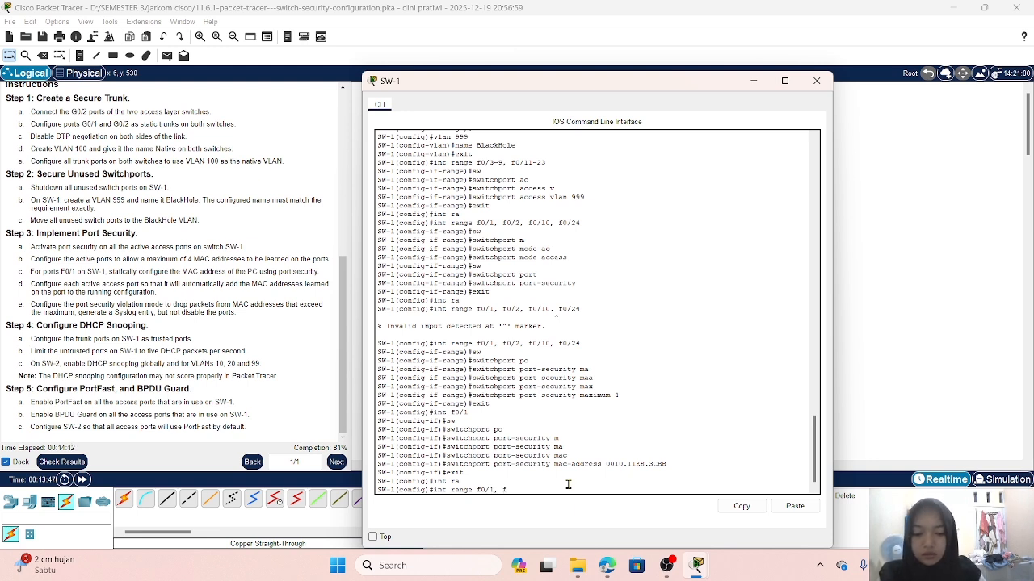
type("0/2")
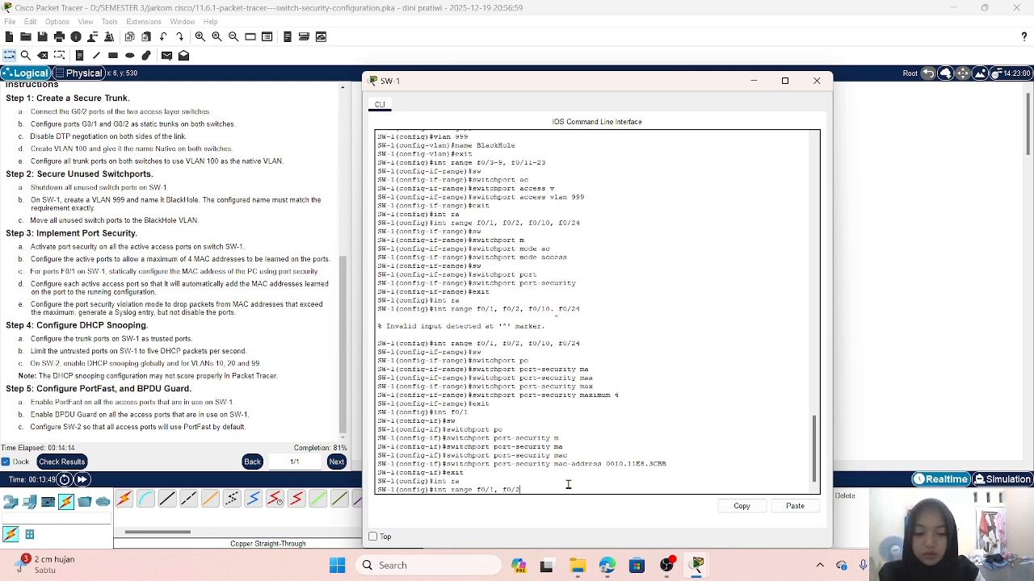
type(", f0/")
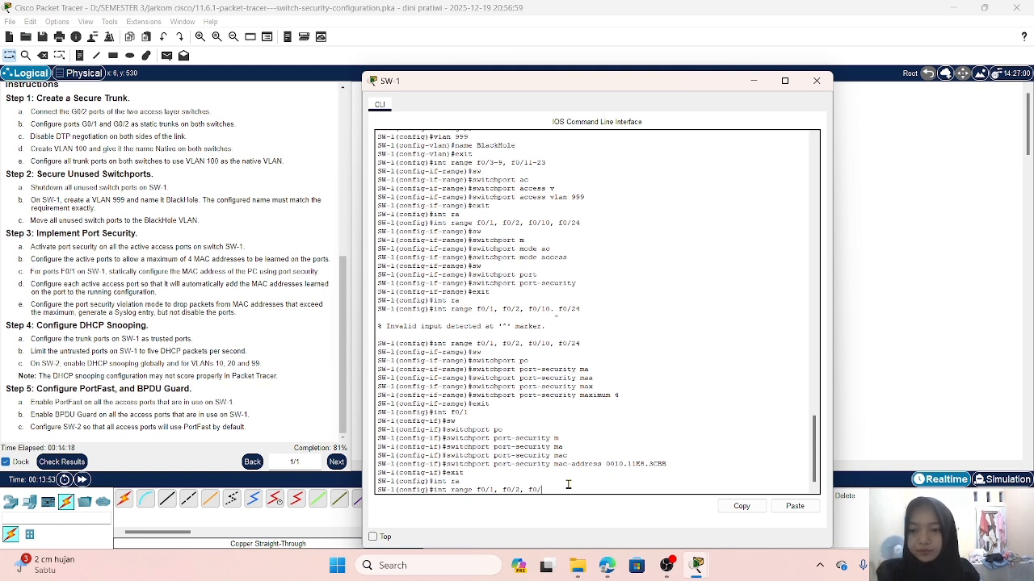
type("1")
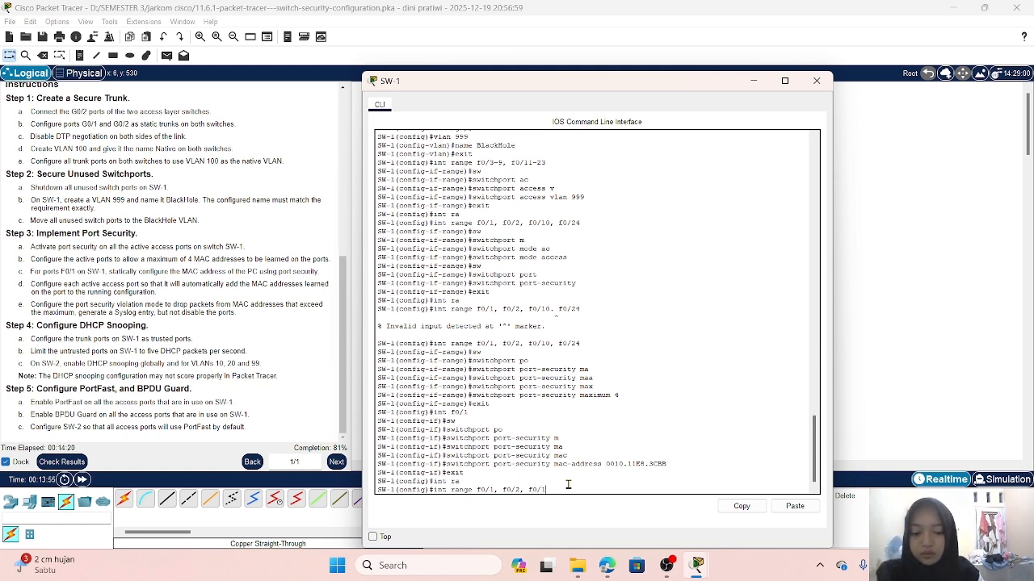
type("0")
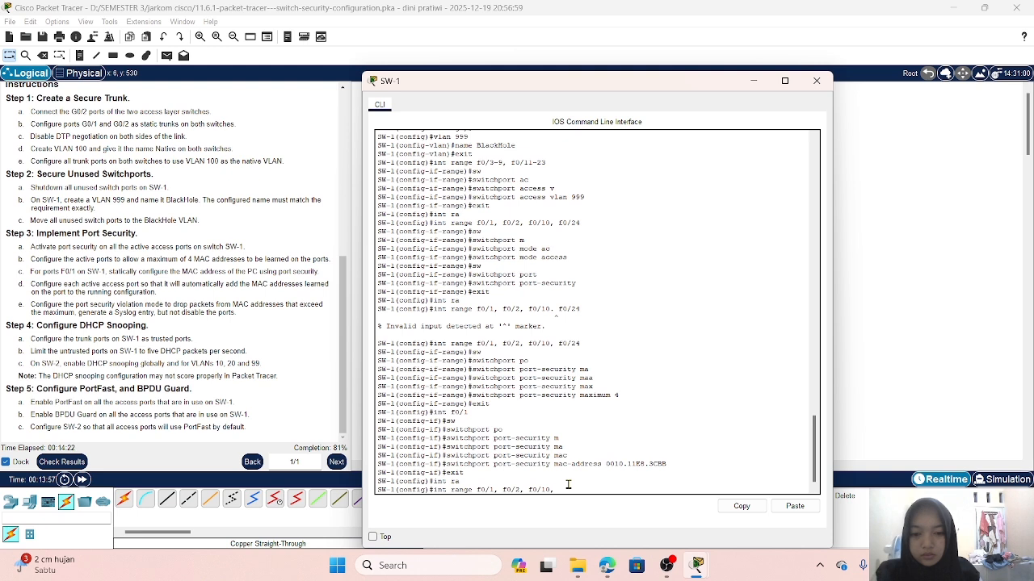
type(", f0")
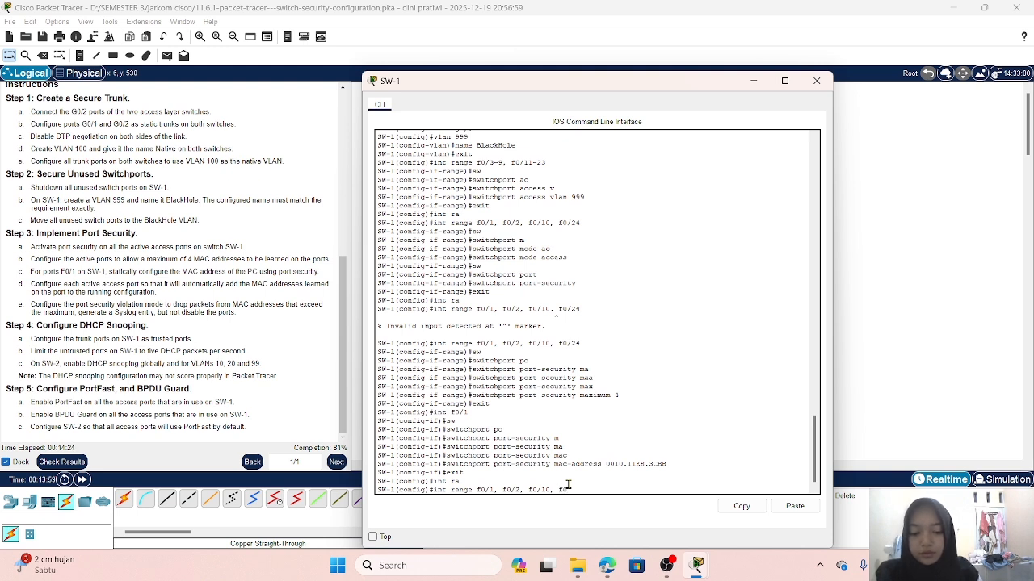
type("/")
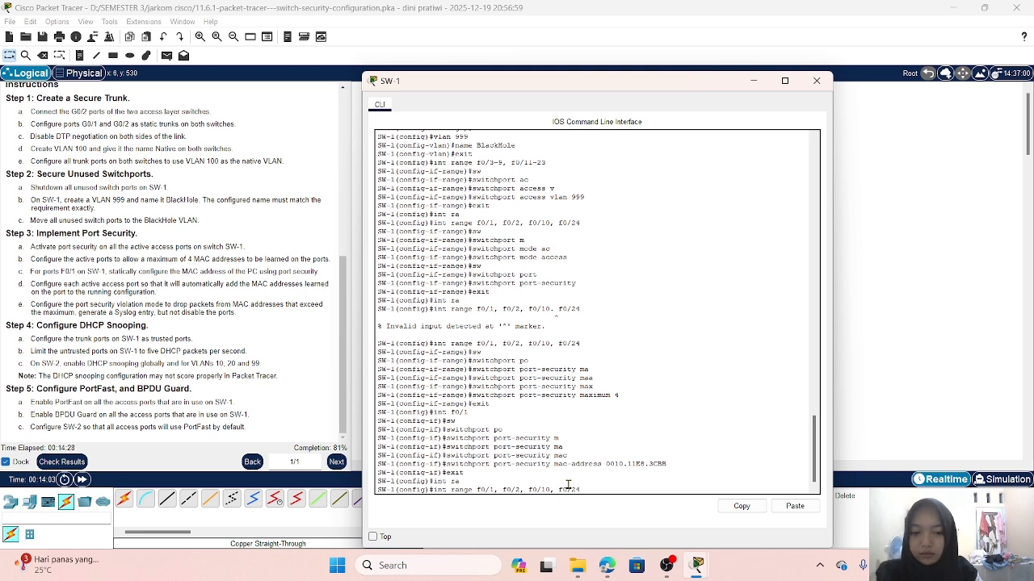
type("24")
key("Return")
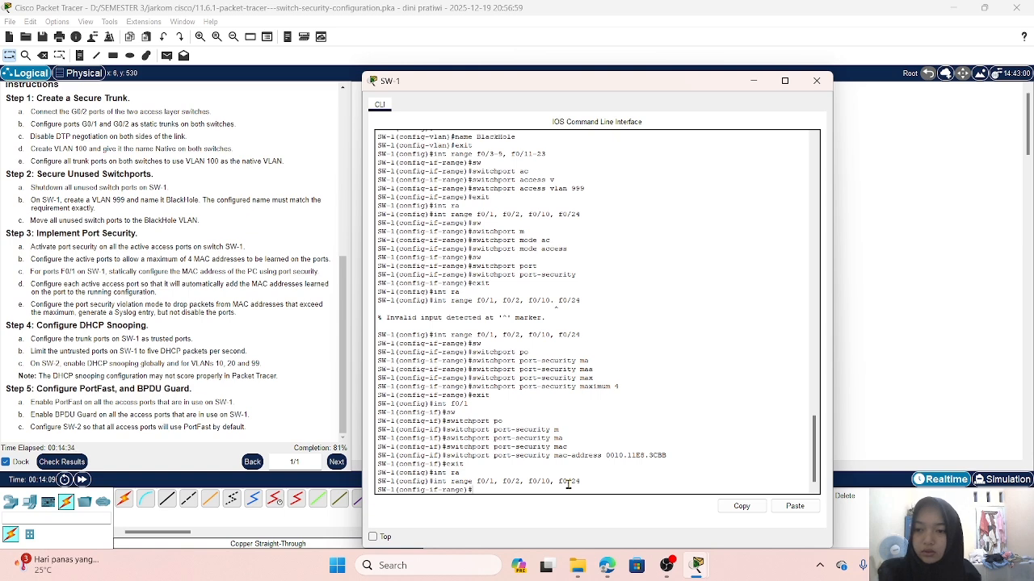
- Enable sticky MAC learning on the selected ports with switchport port-security mac-address sticky and exit to global configuration mode
type("sw")
key("Tab")
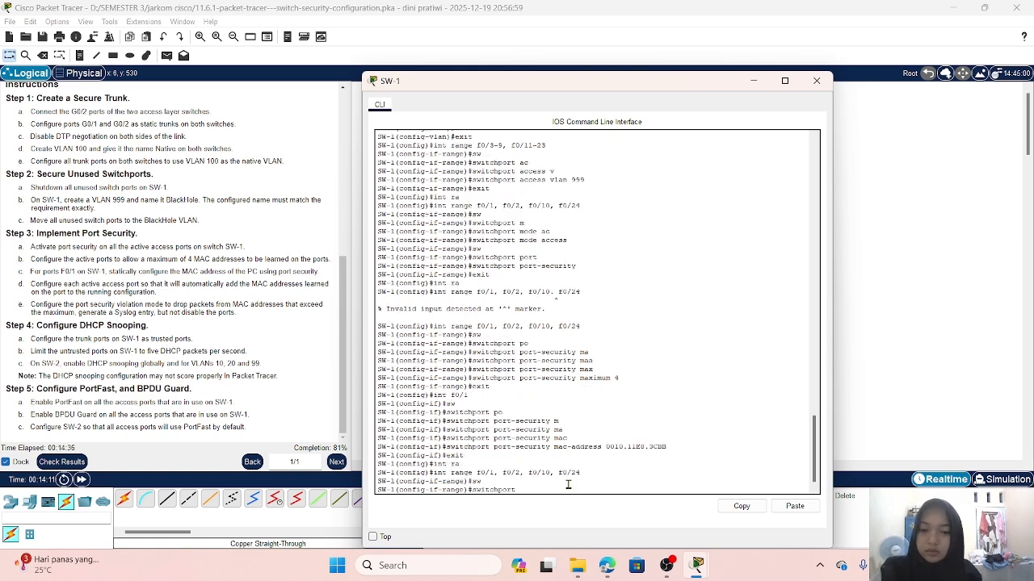
type("por")
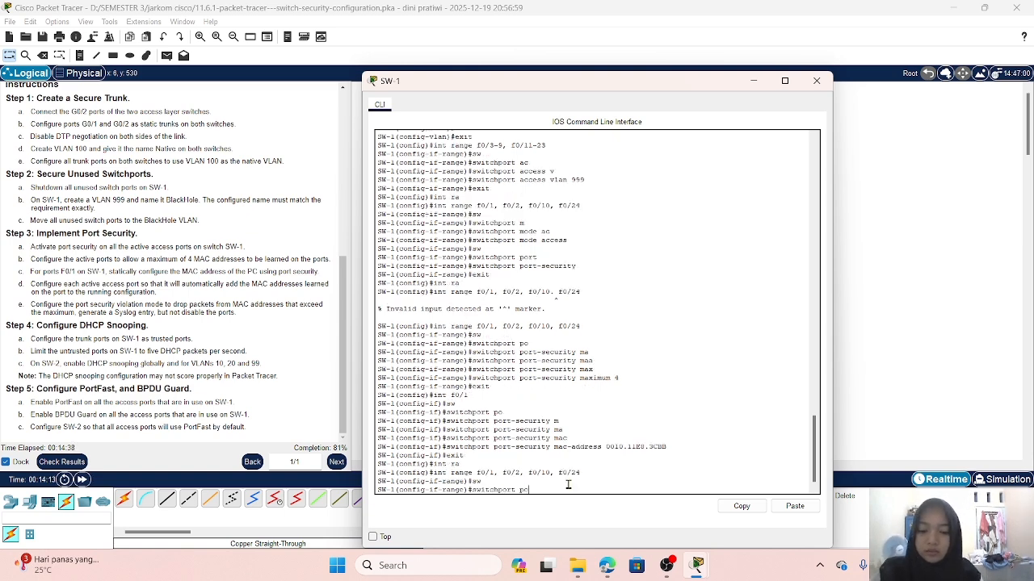
type("t")
key("Tab")
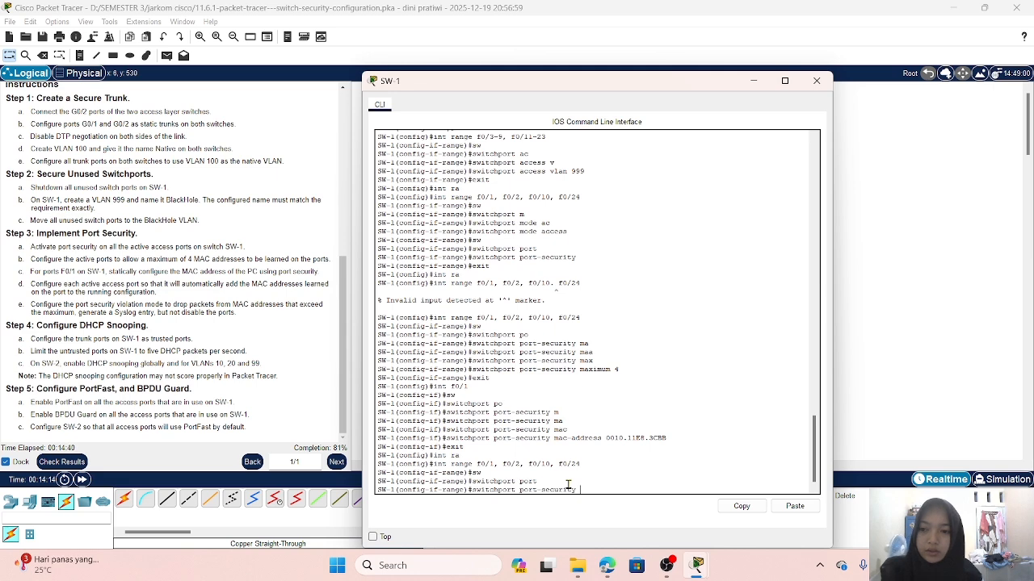
type("mac")
key("Tab")
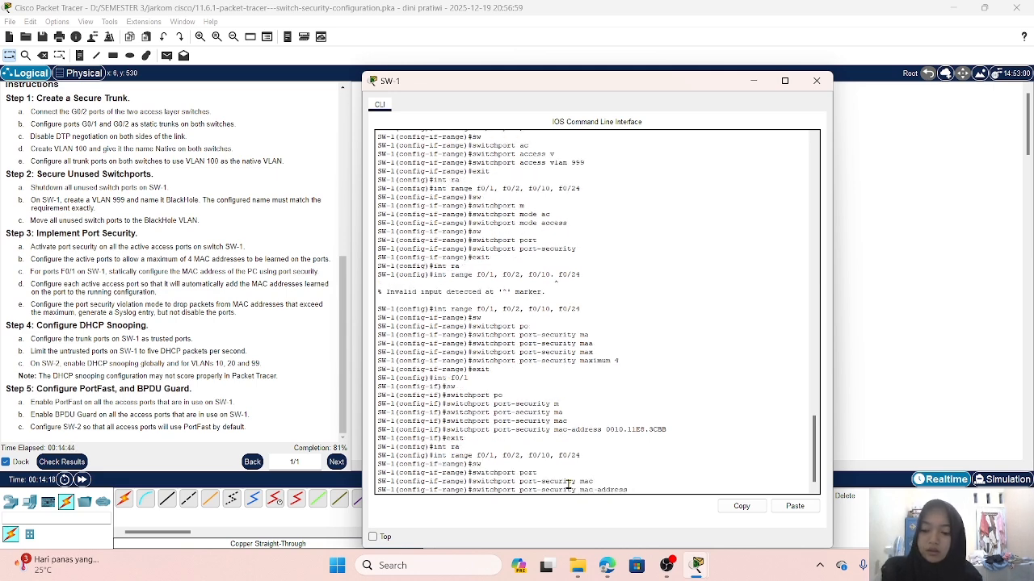
type("st")
key("Tab")
key("Return")
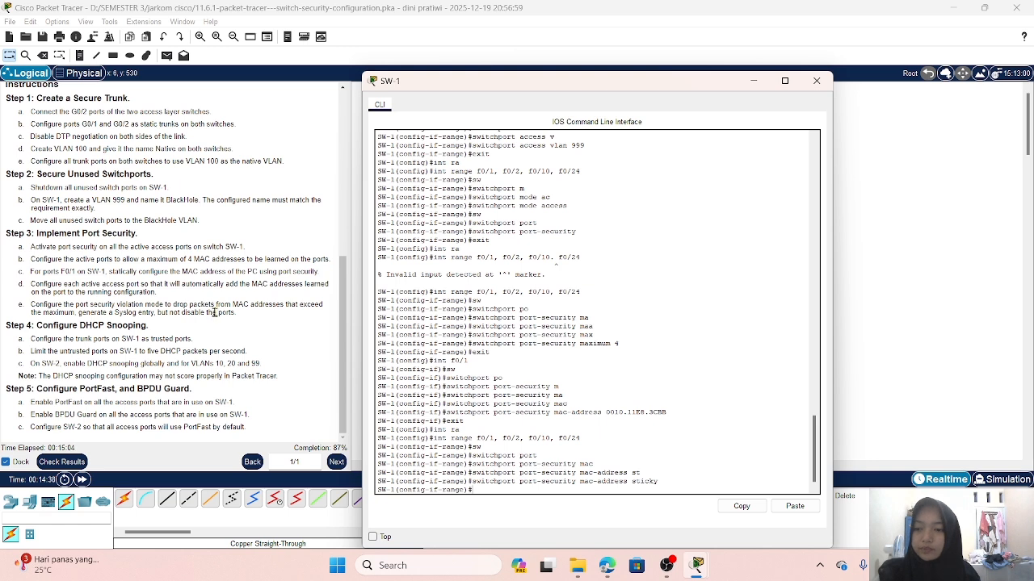
type("c")
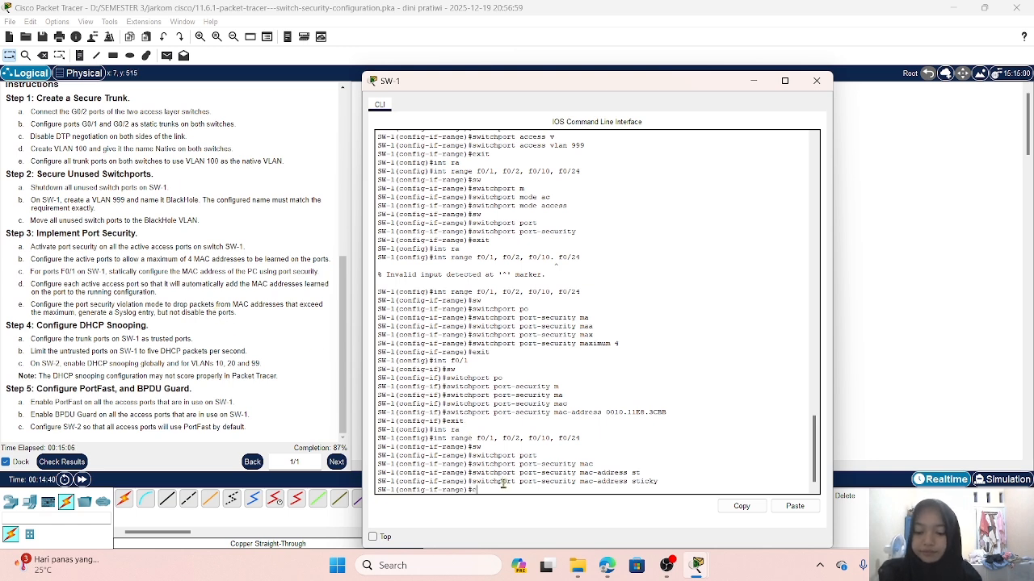
type("xit")
key("Return")
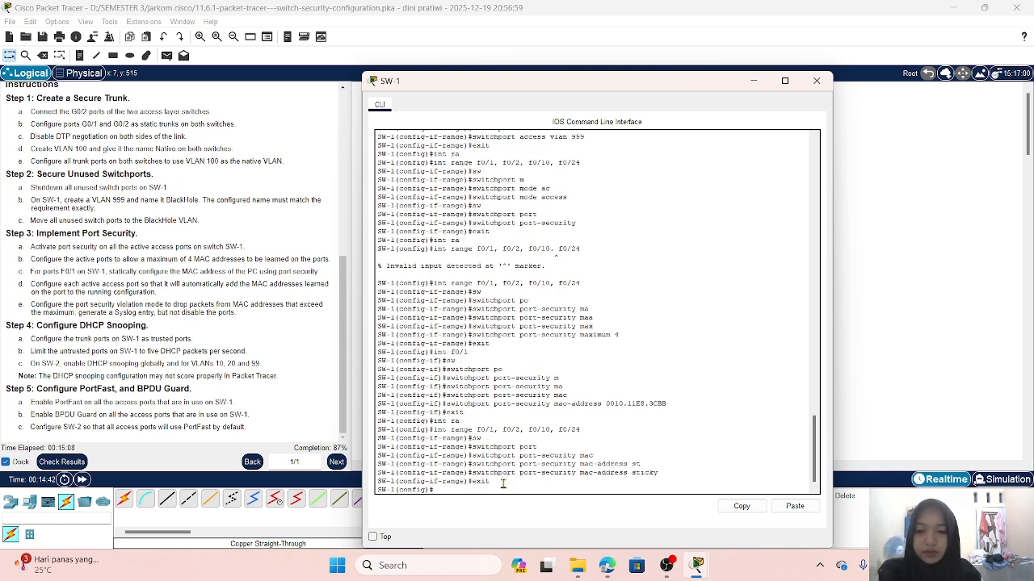
- Enter interface range configuration mode on SW-1 for the active access ports f0/1, f0/2, f0/10, f0/24
type("int range")
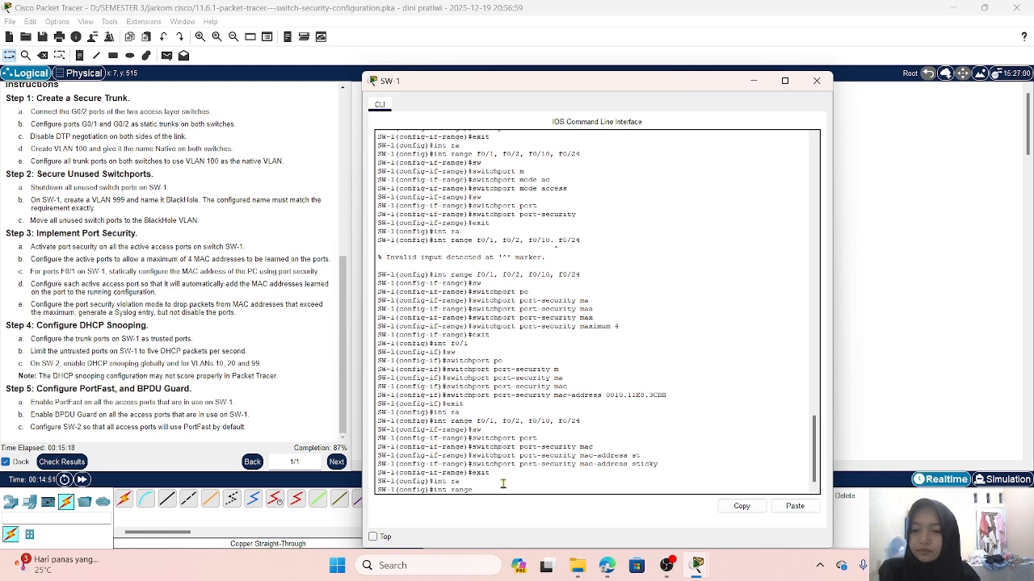
key("BackSpace")
key("BackSpace")
key("BackSpace")
key("BackSpace")
key("BackSpace")
key("BackSpace")
key("BackSpace")
key("BackSpace")
key("BackSpace")
key("BackSpace")
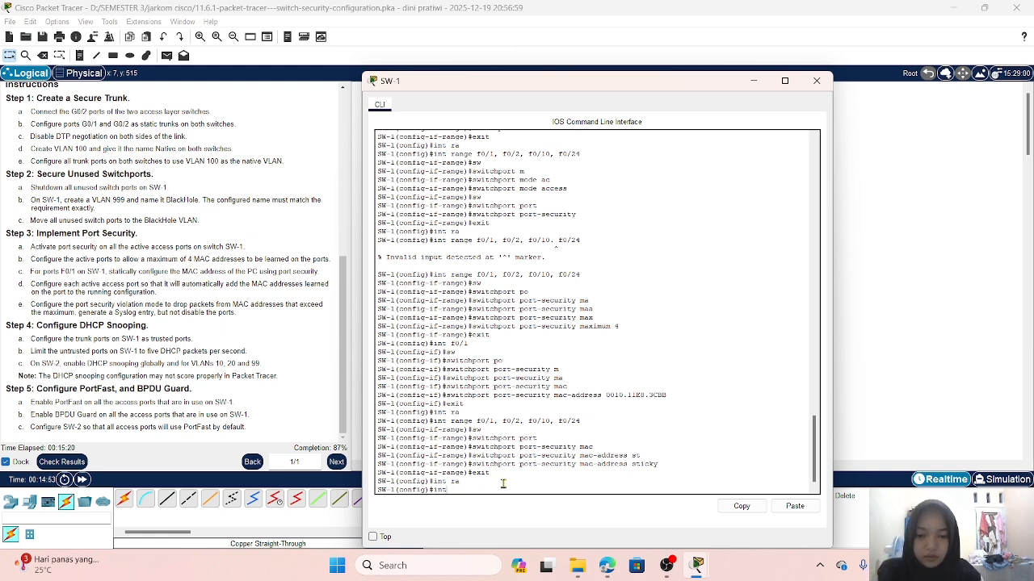
type("exit")
key("Up")
key("Up")
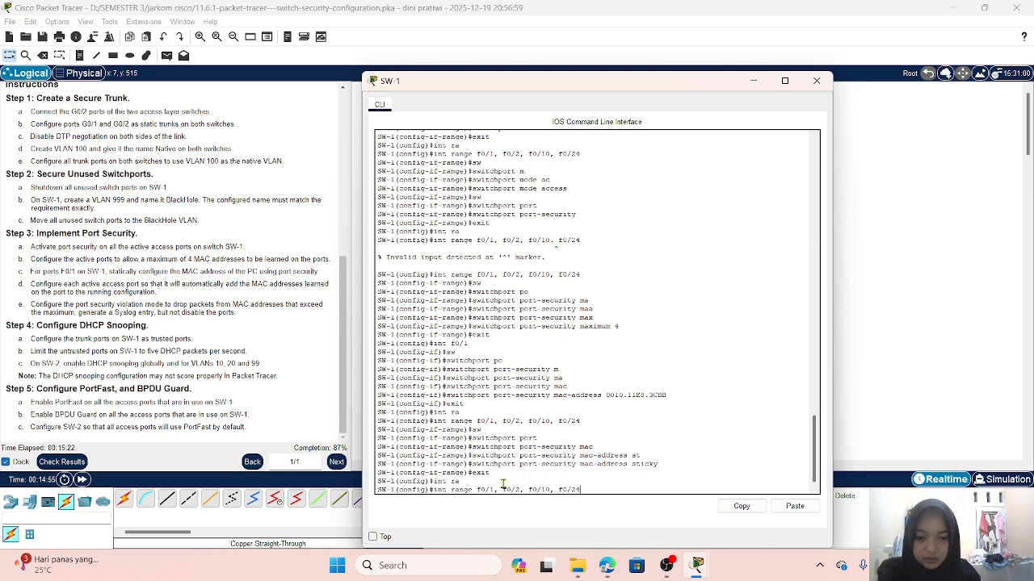
key("Return")
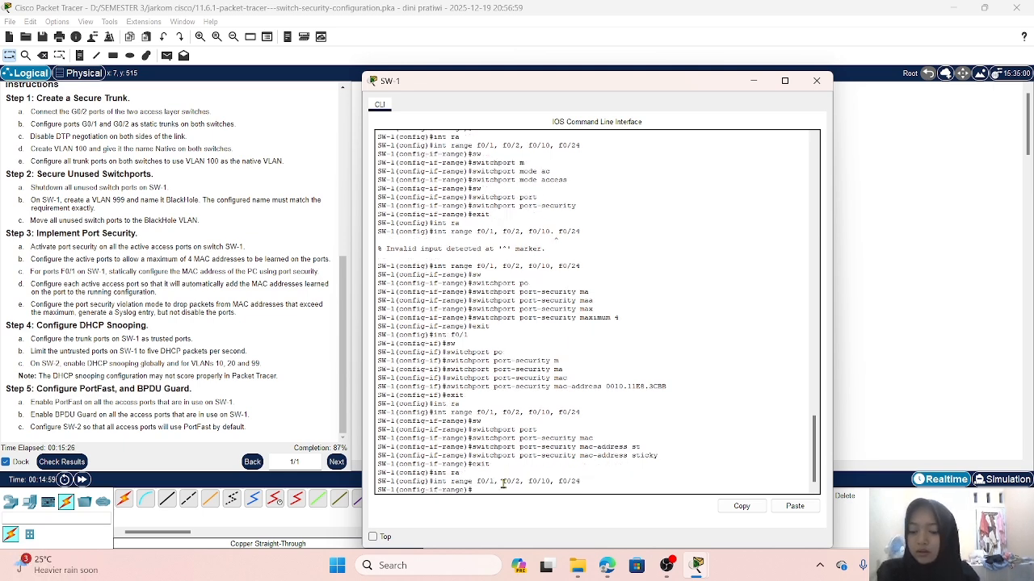
- Set the port-security violation mode to restrict on the selected SW-1 access ports and exit to global configuration mode
type("sw")
key("Tab")
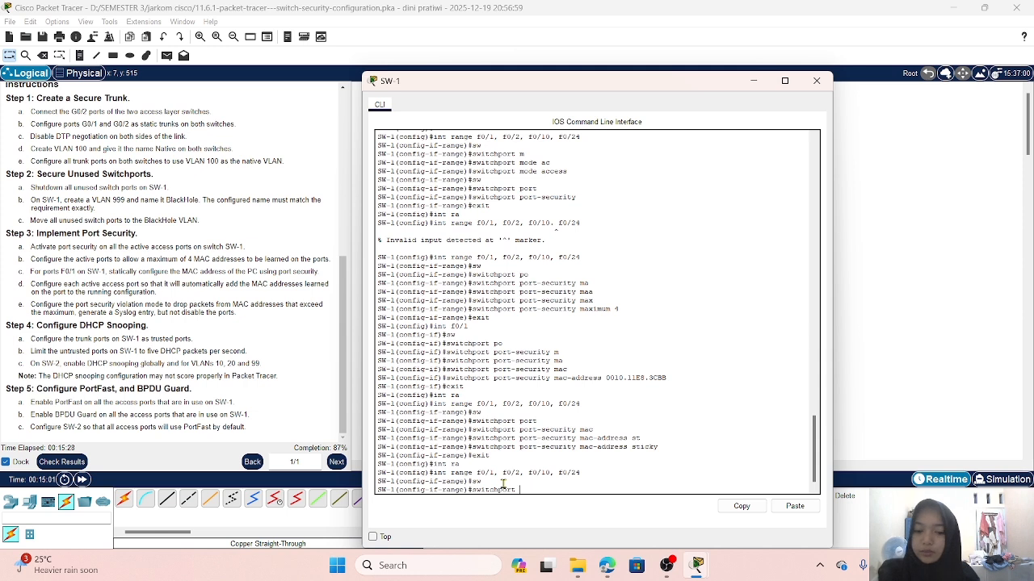
type("por")
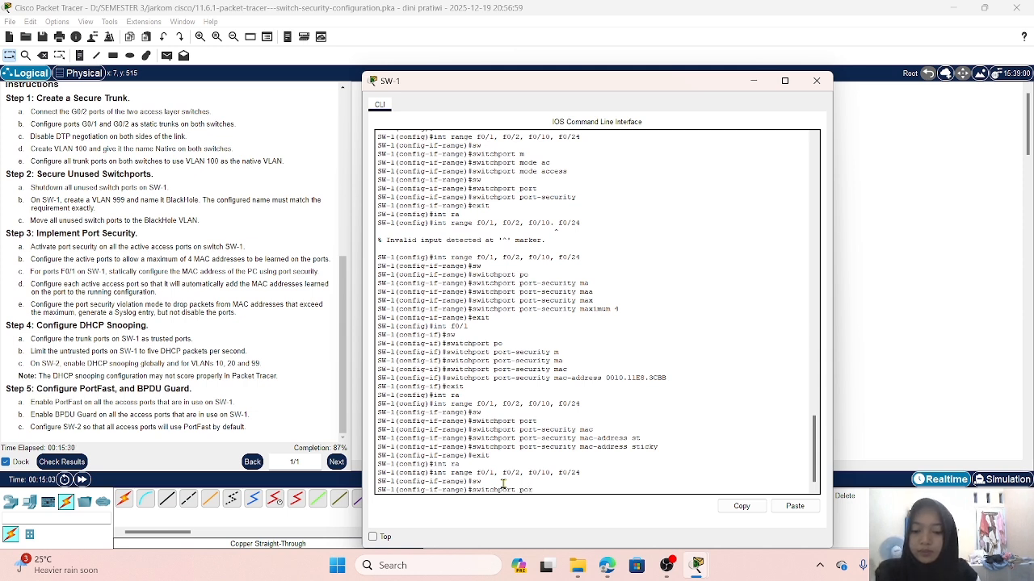
type("t")
key("Tab")
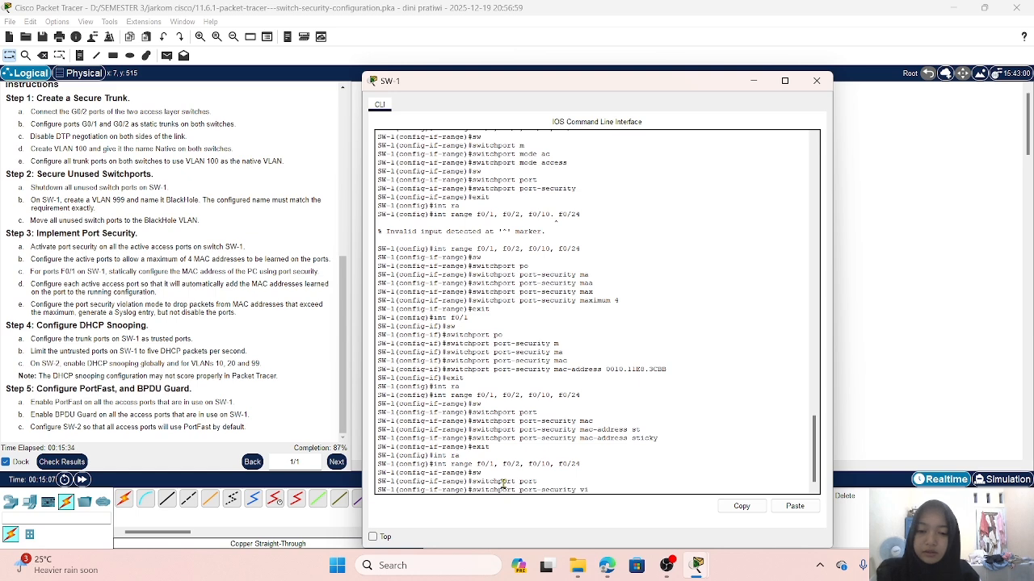
type("vi")
key("Tab")
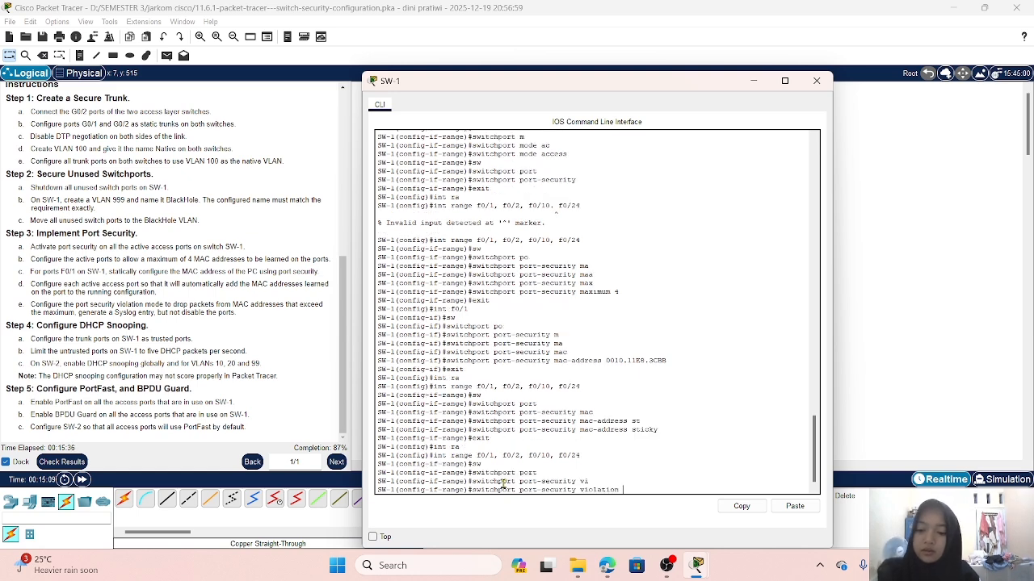
type("re")
key("Tab")
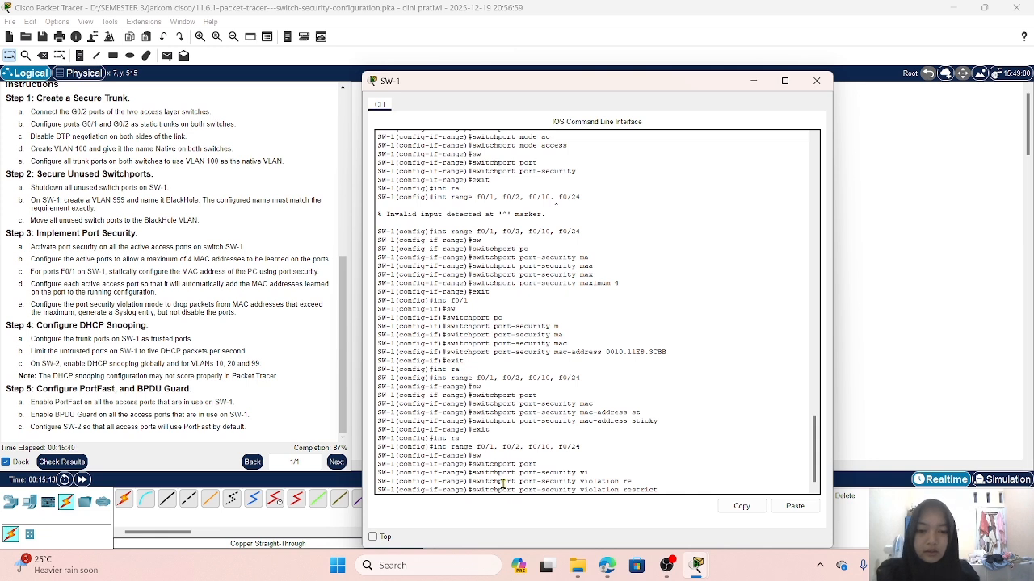
key("Return")
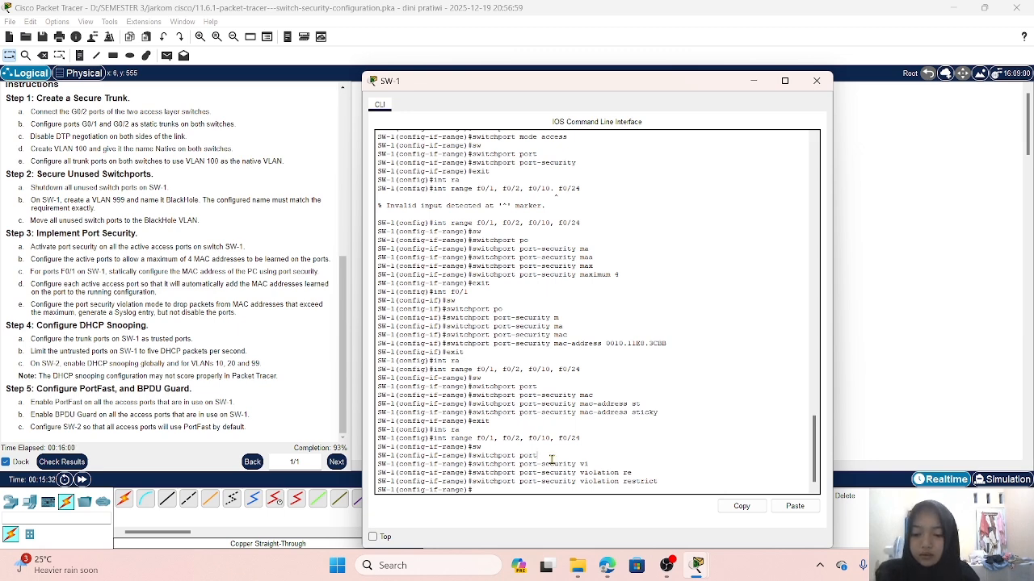
type("exit")
key("Return")
- Enter interface range configuration mode on SW-1 for the trunk ports g0/1-2
type("ig)#i")
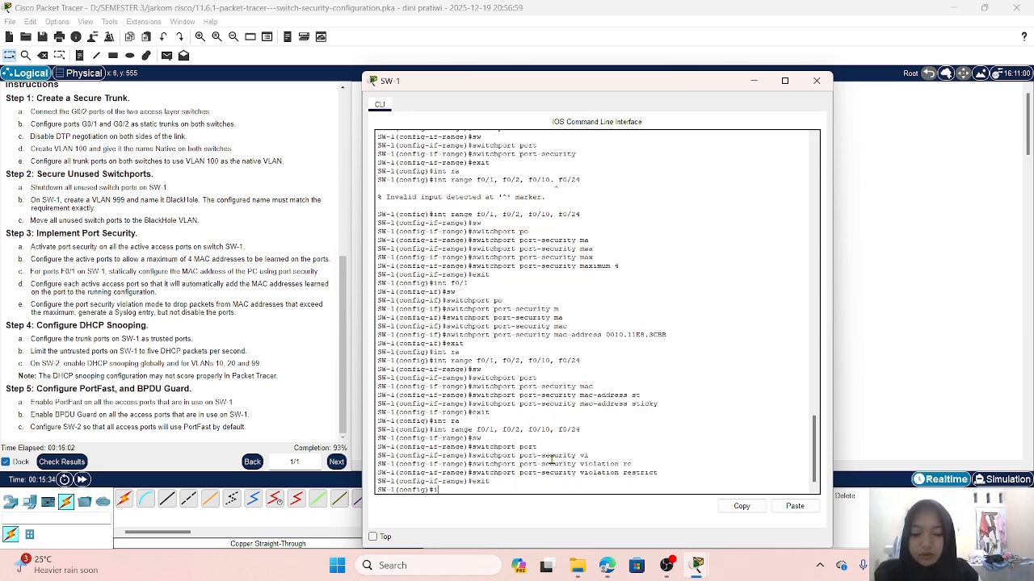
type("nt ra")
key("Tab")
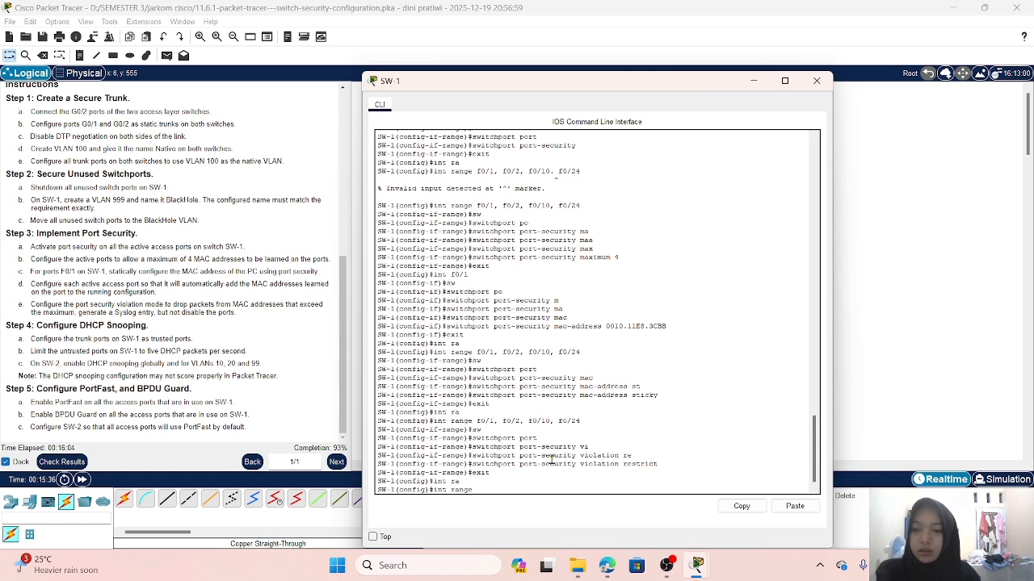
type("g0/1")
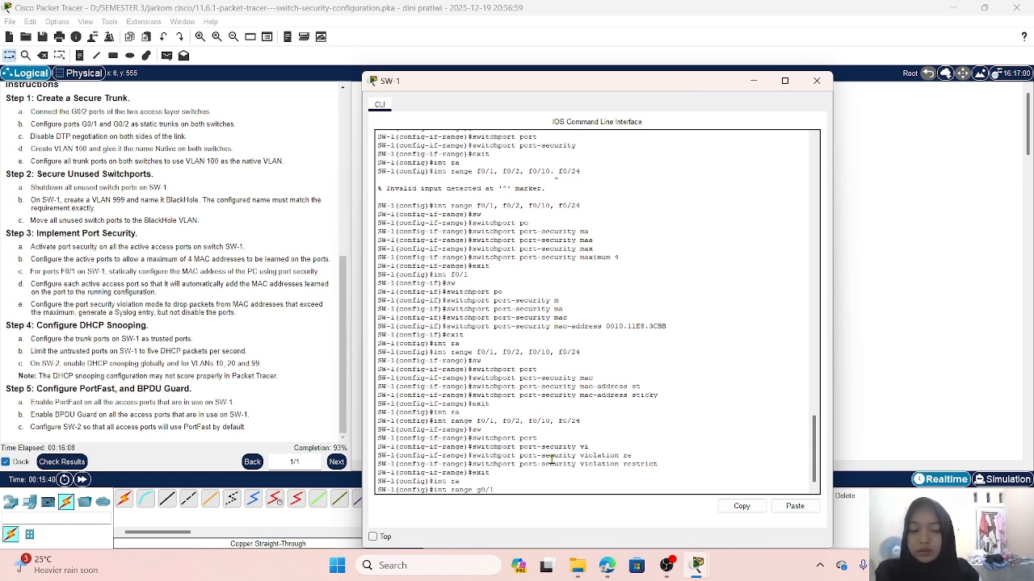
type("-2")
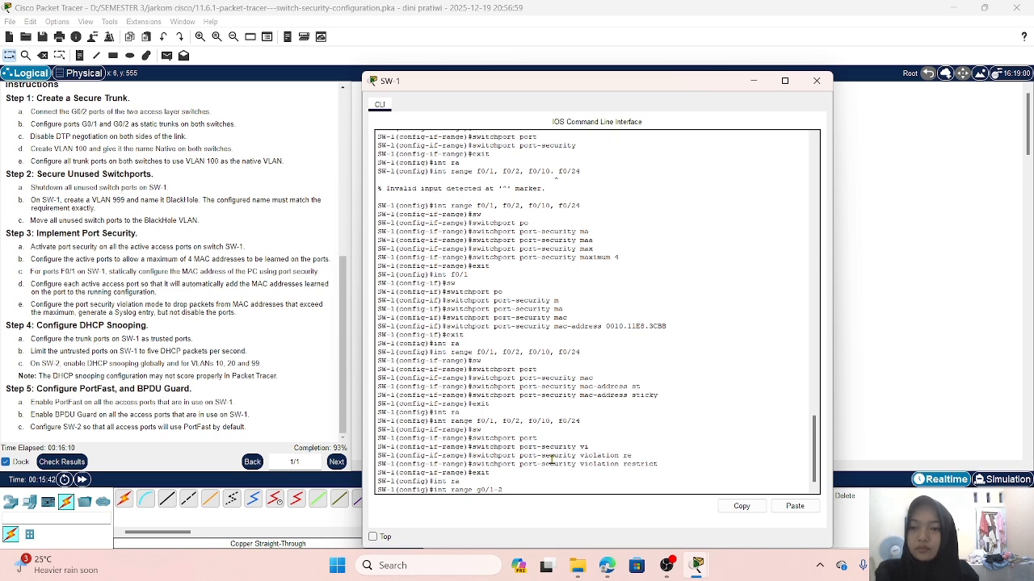
key("Return")
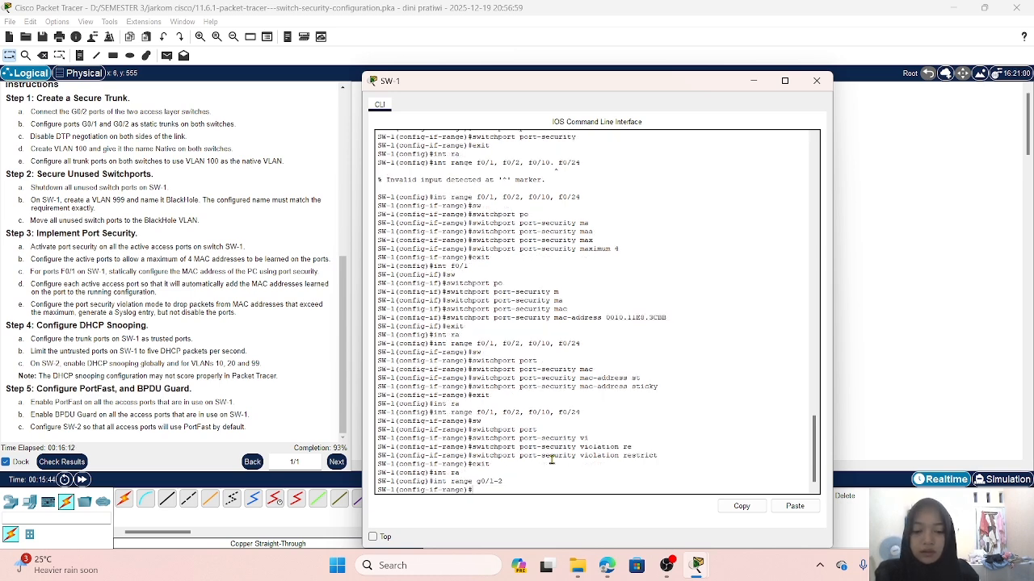
- Configure the selected trunk ports on SW-1 as trusted with ip dhcp snooping trust
type("ip")
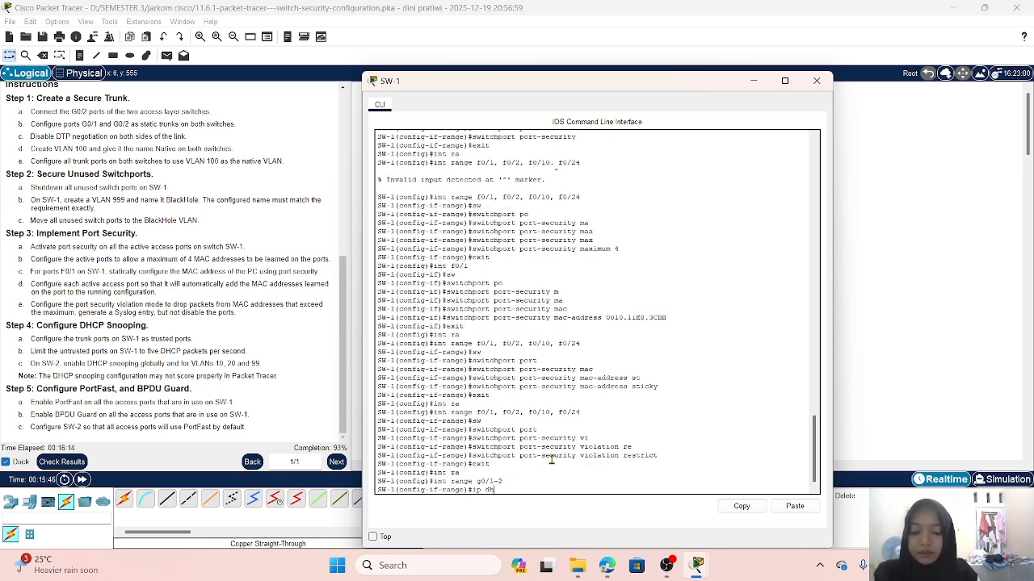
type(" dh")
key("Tab")
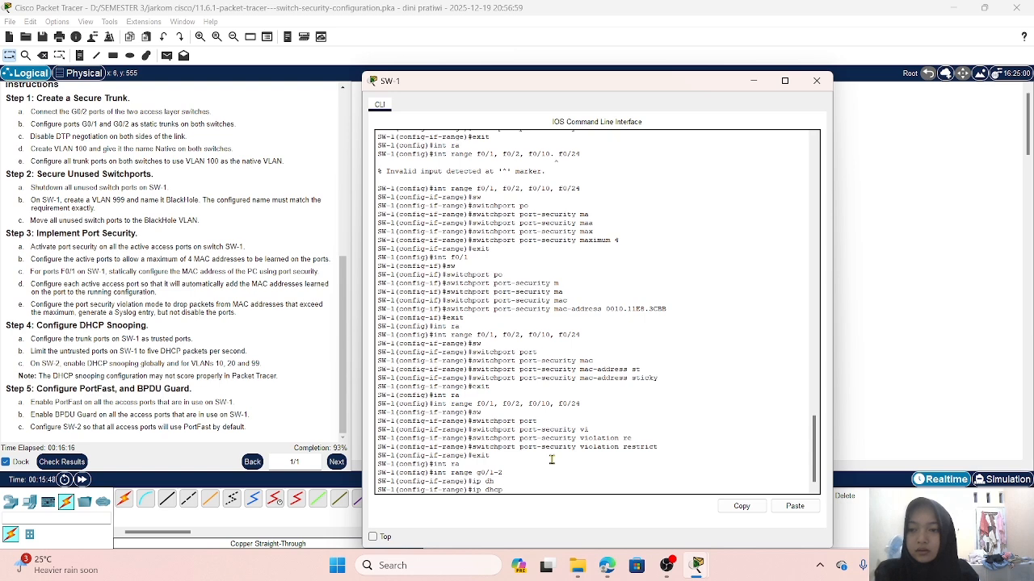
type("sn")
key("Tab")
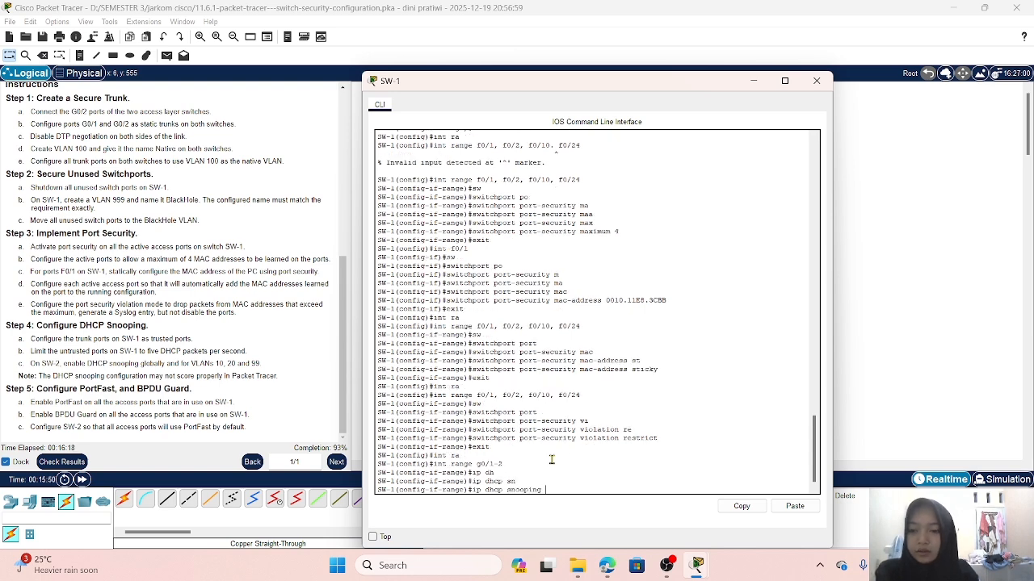
type("tr")
key("Tab")
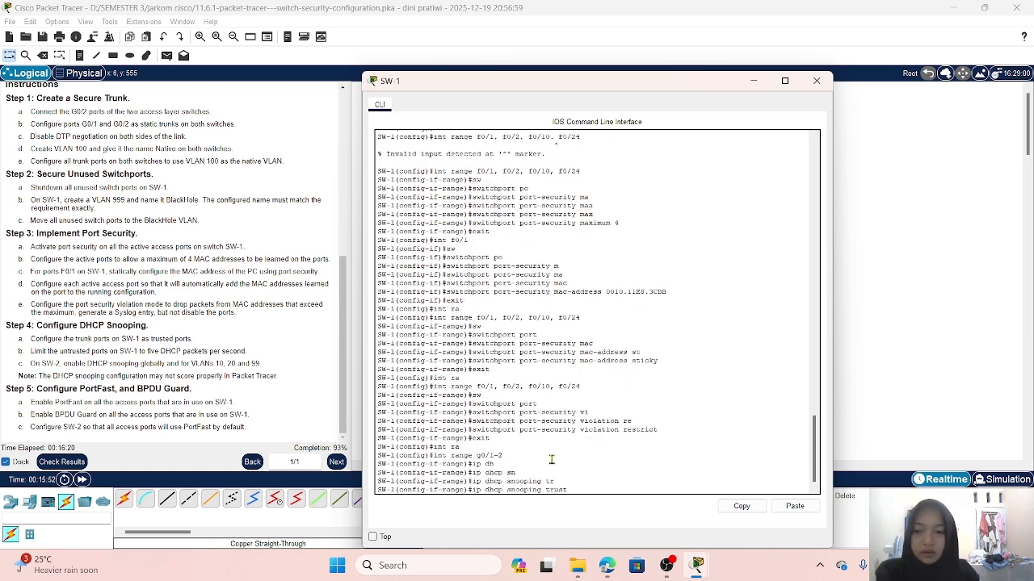
key("Return")
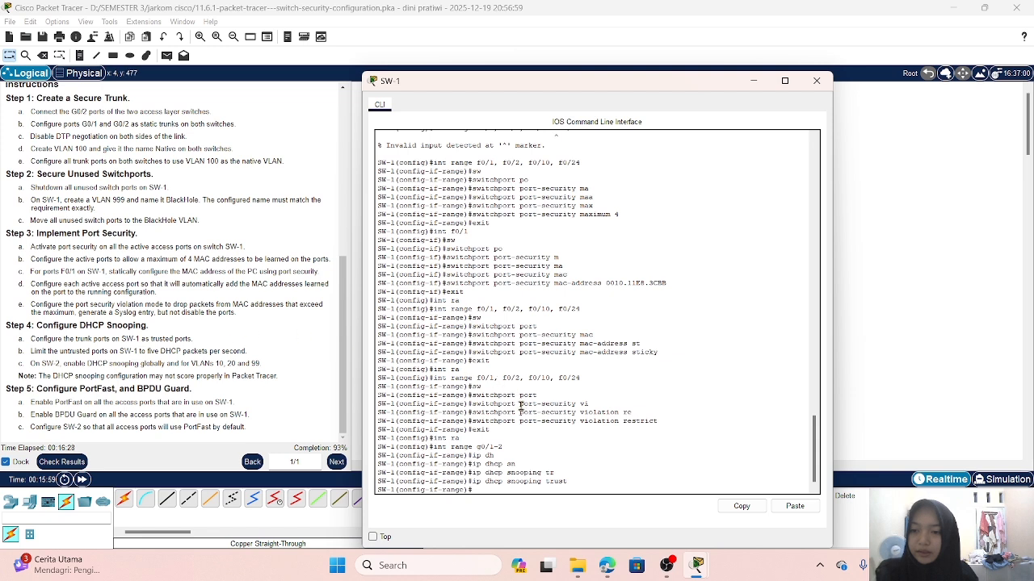
- Switch SW-1 to interface range configuration mode for the untrusted ports f0/2, f0/10, f0/24
type("int")
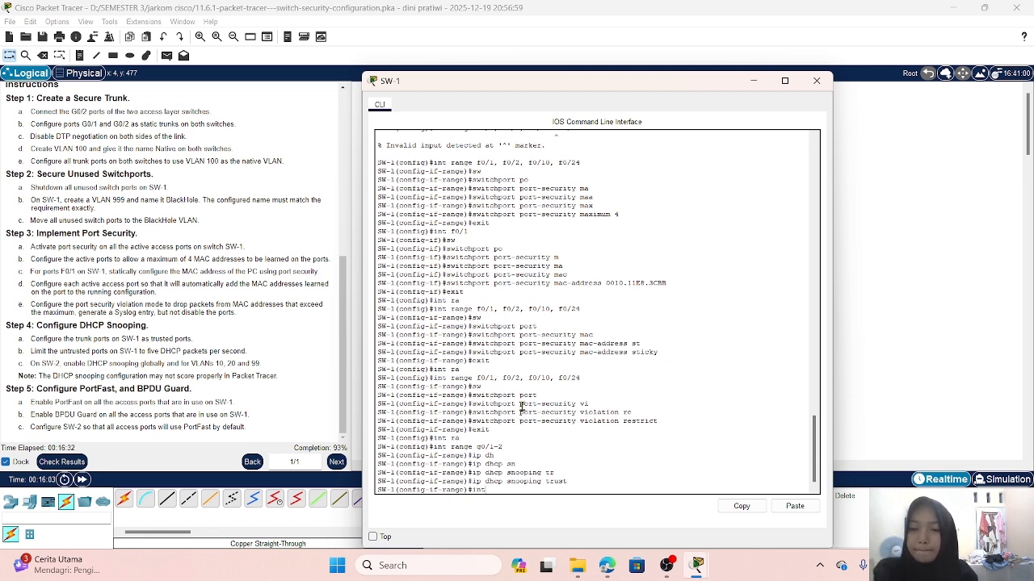
type(" ra")
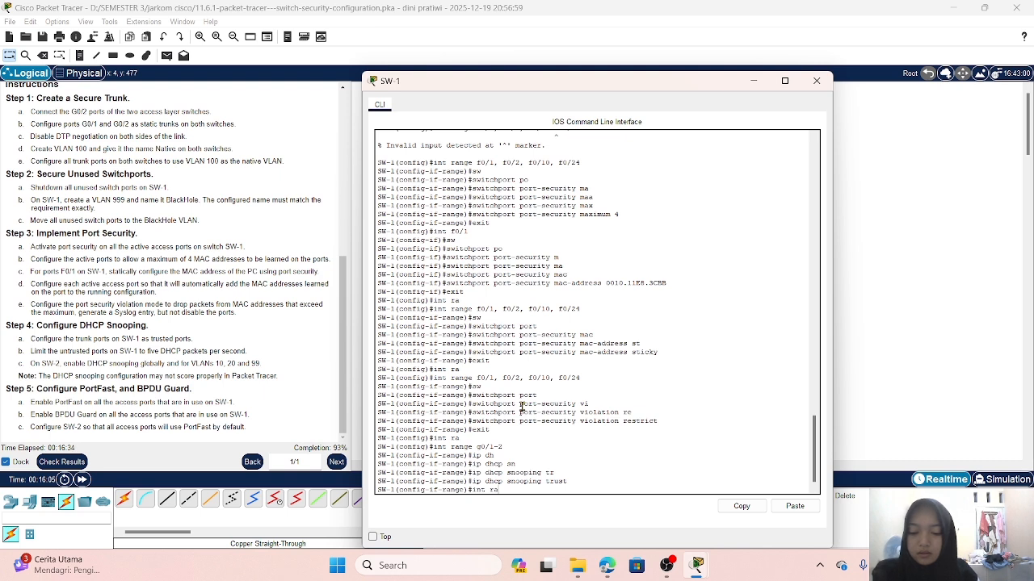
type("ng")
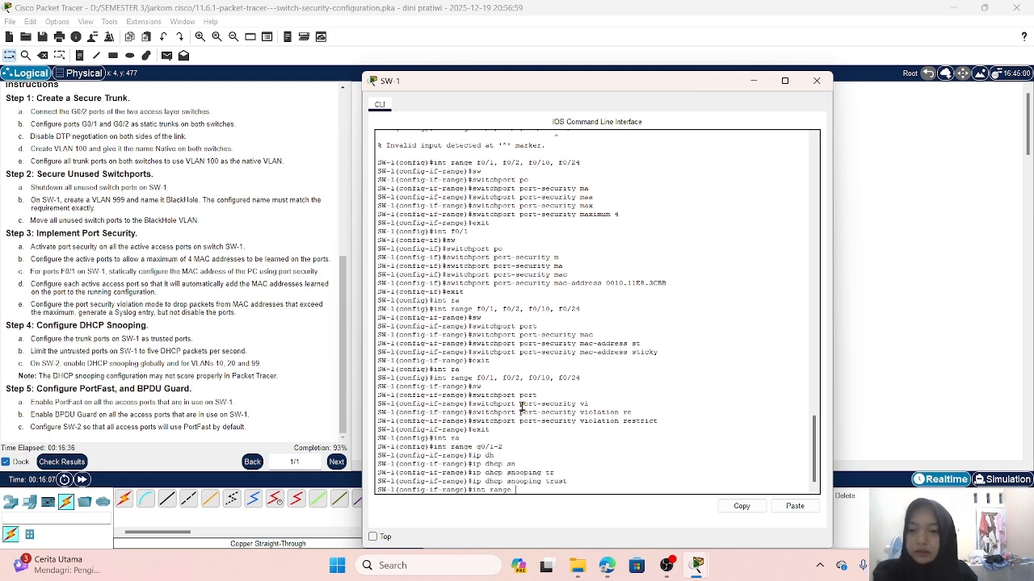
type("e")
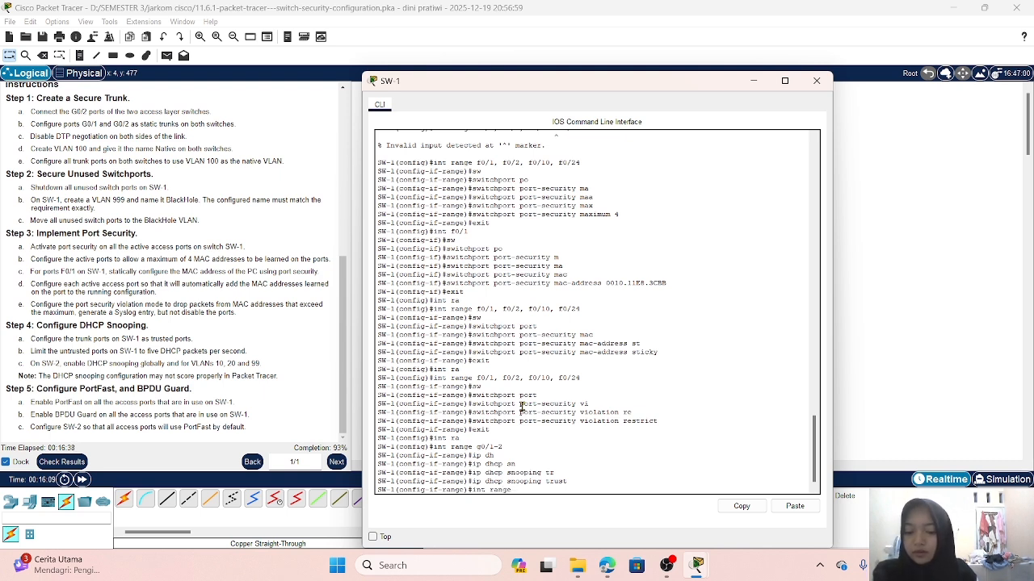
type(" f")
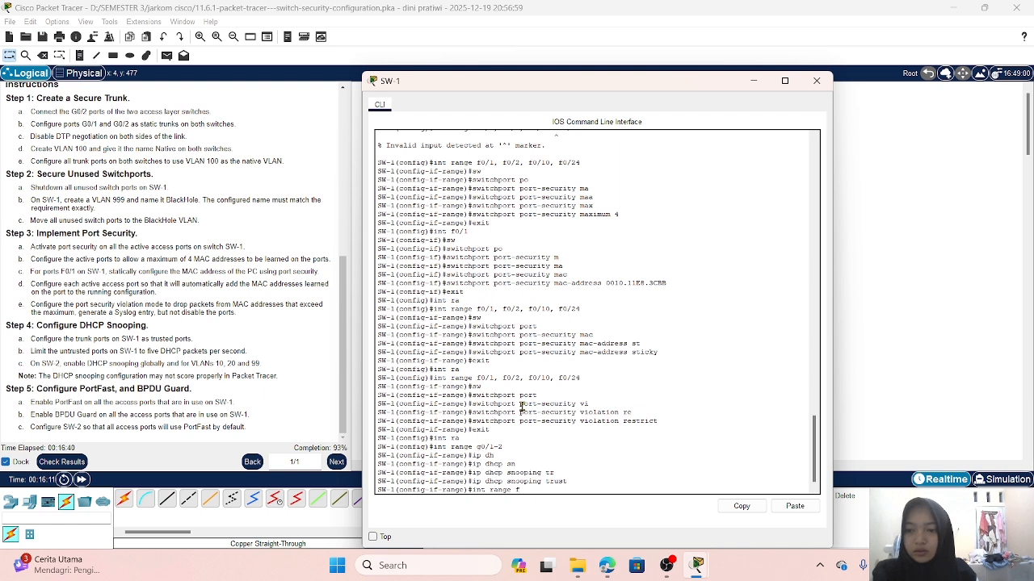
type("0")
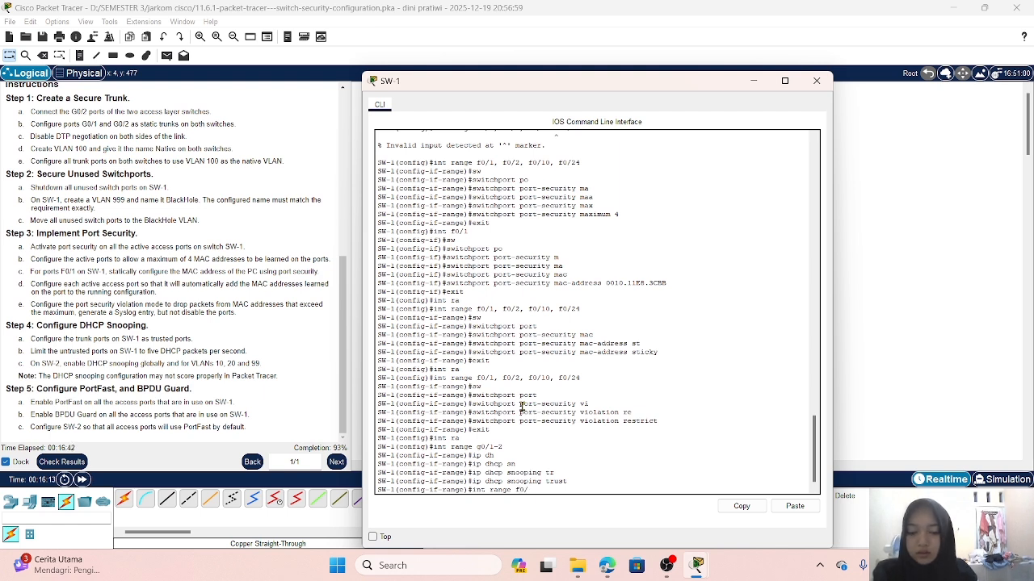
type("/2, g")
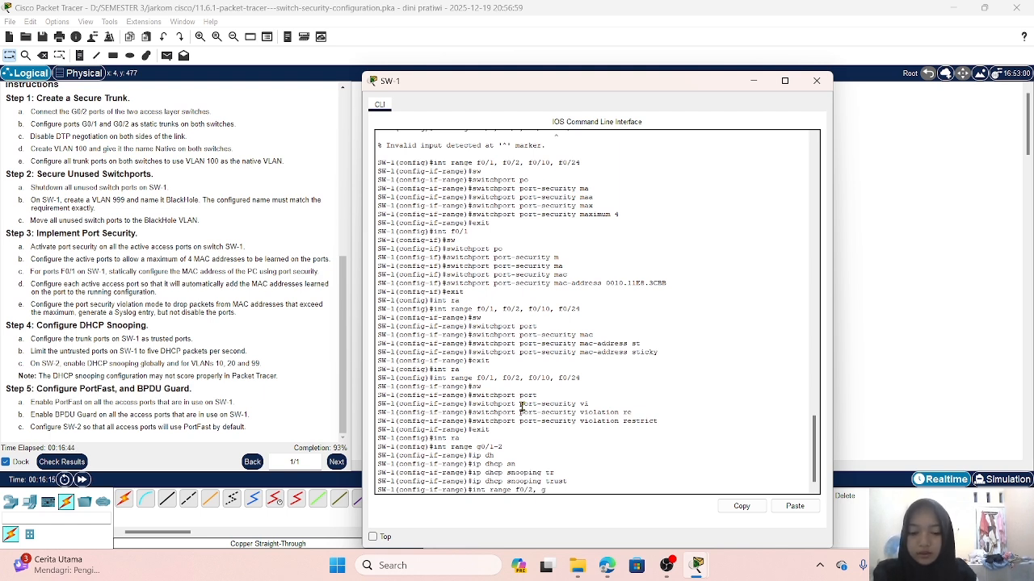
key("BackSpace")
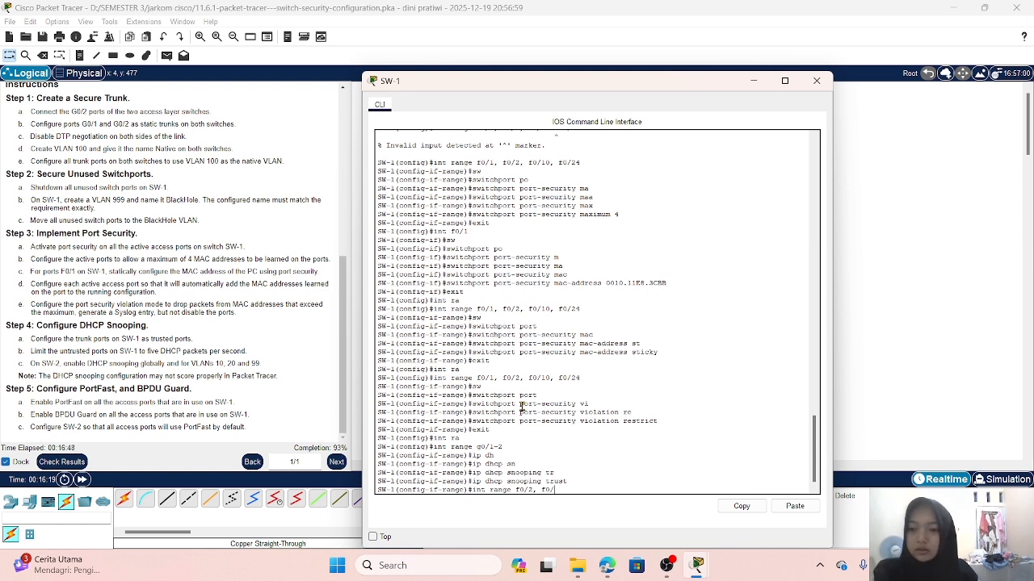
type("f0/10")
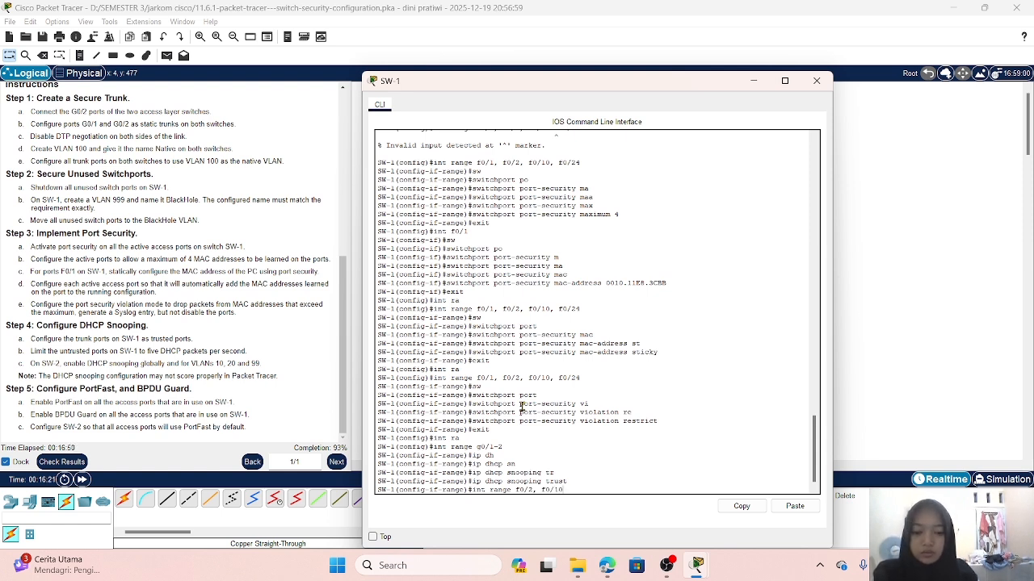
type(", ")
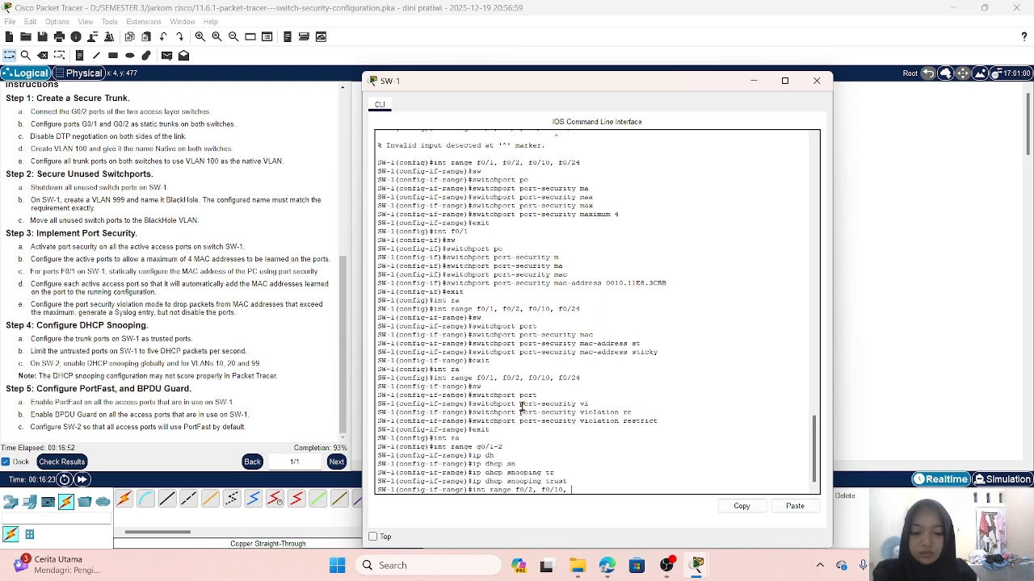
type("f0")
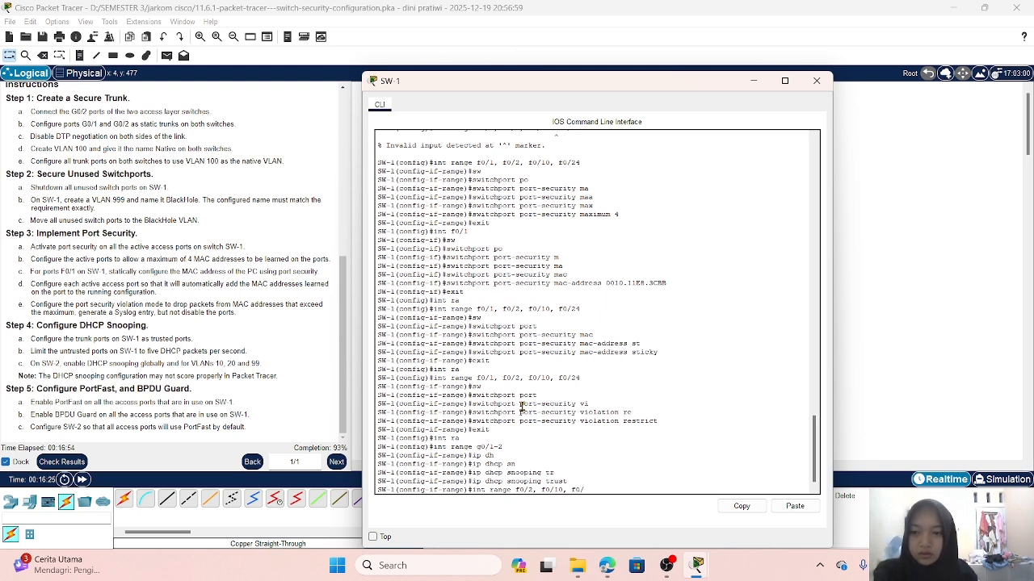
type("/")
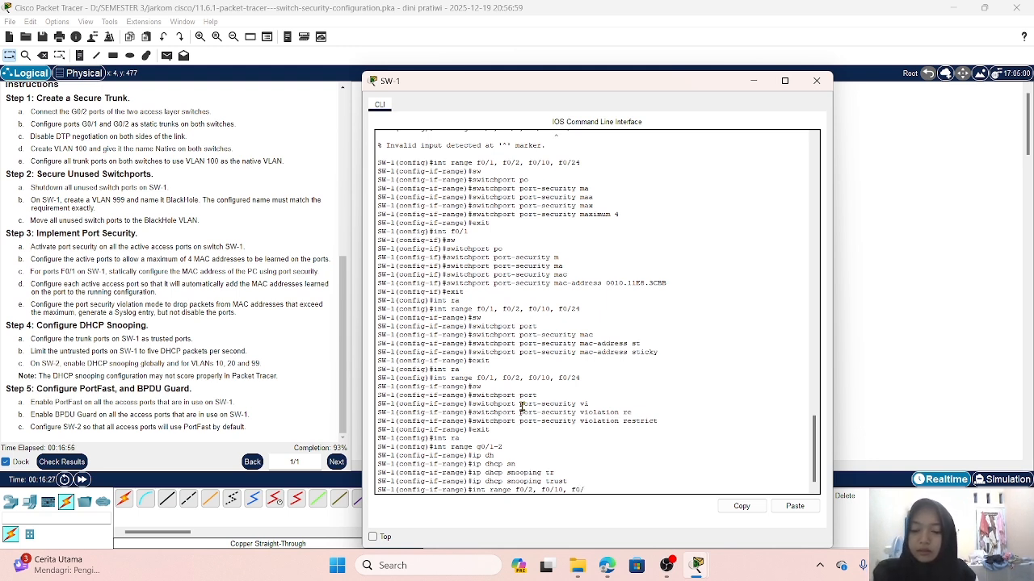
type("24")
key("Return")
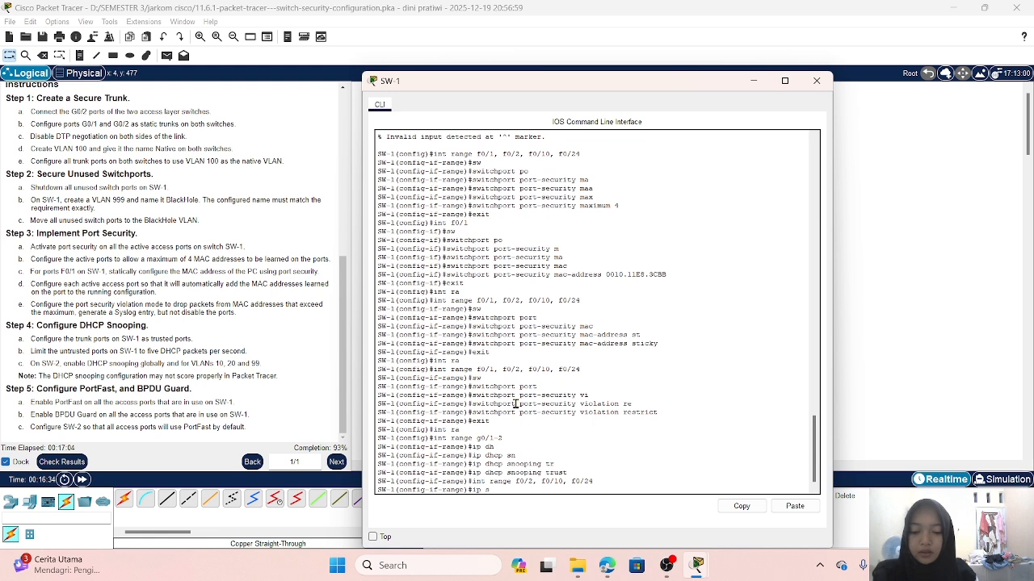
- Limit DHCP packets on the selected untrusted SW-1 ports with ip dhcp snooping limit rate 5
key("BackSpace")
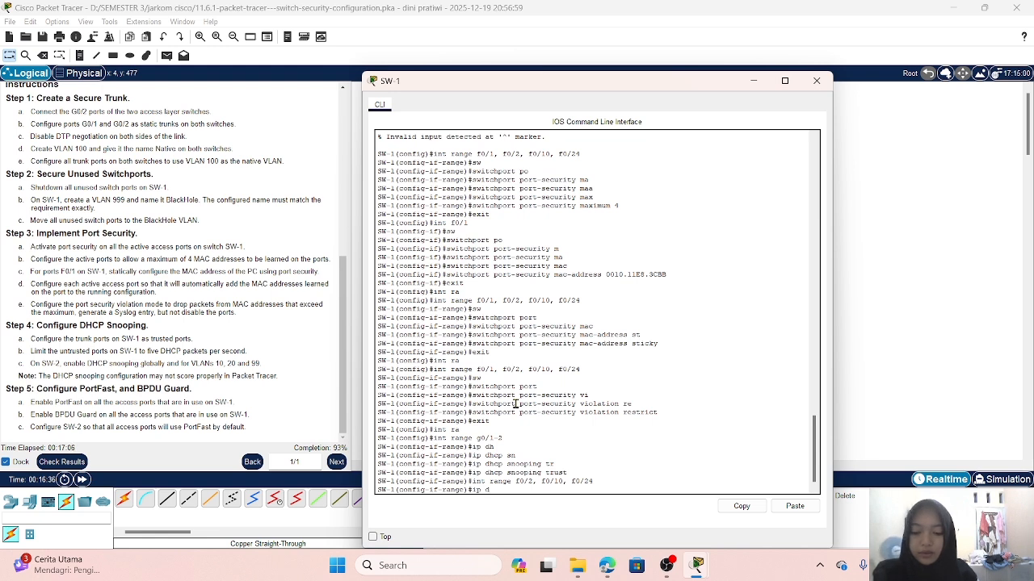
type("dhc")
key("Tab")
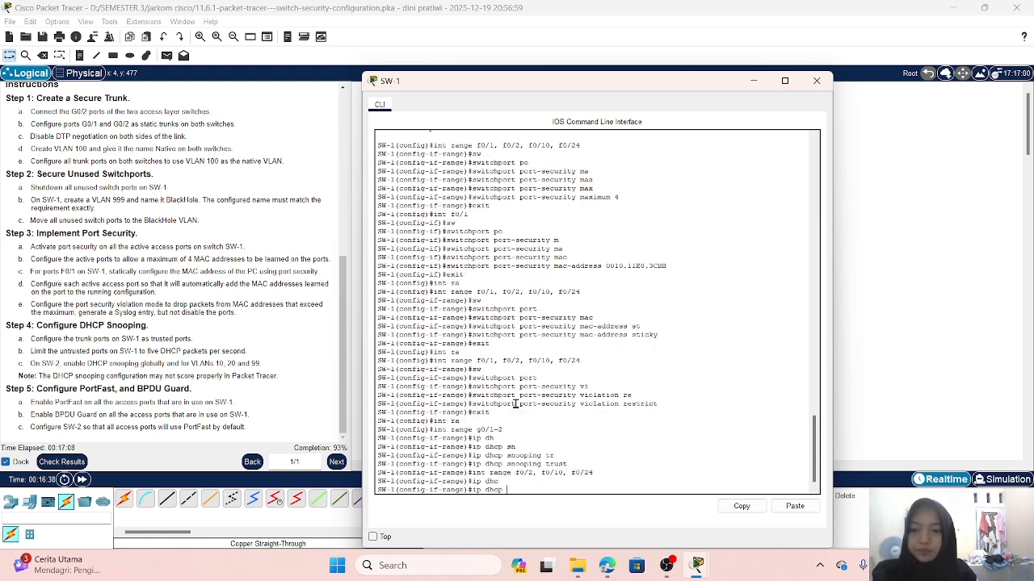
type("sn")
key("Tab")
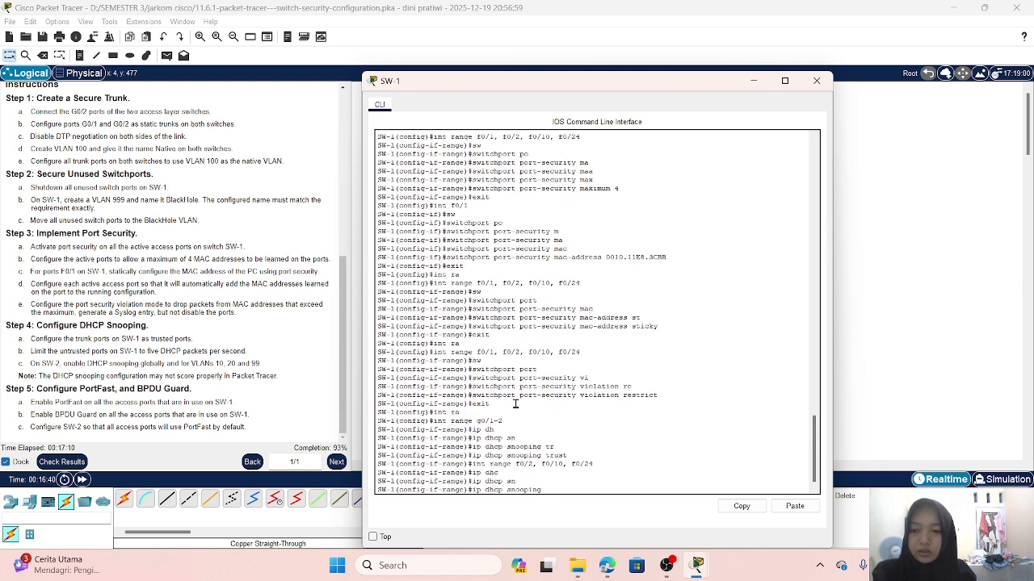
type("li")
key("Tab")
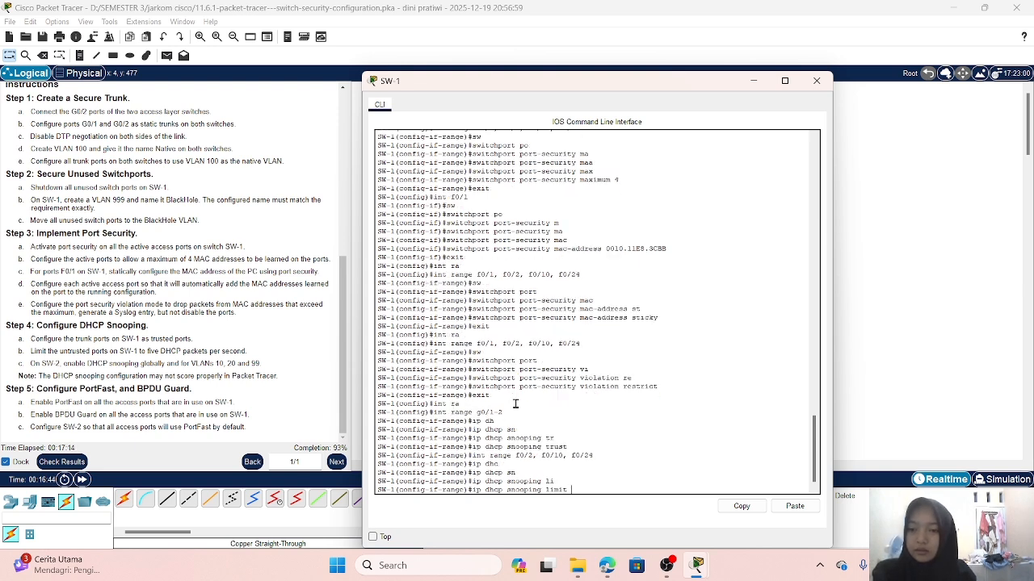
type("r")
key("Tab")
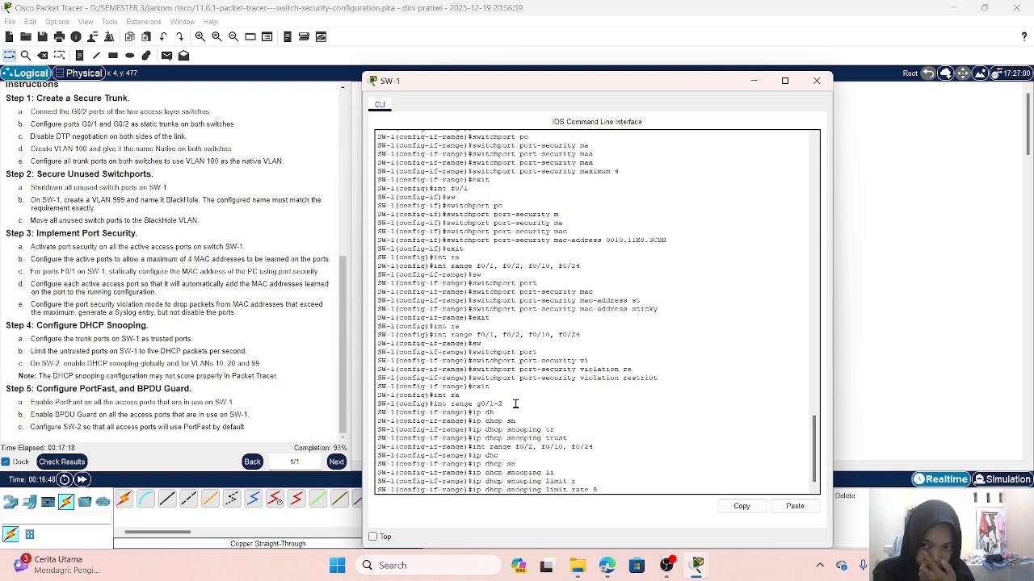
key("Return")
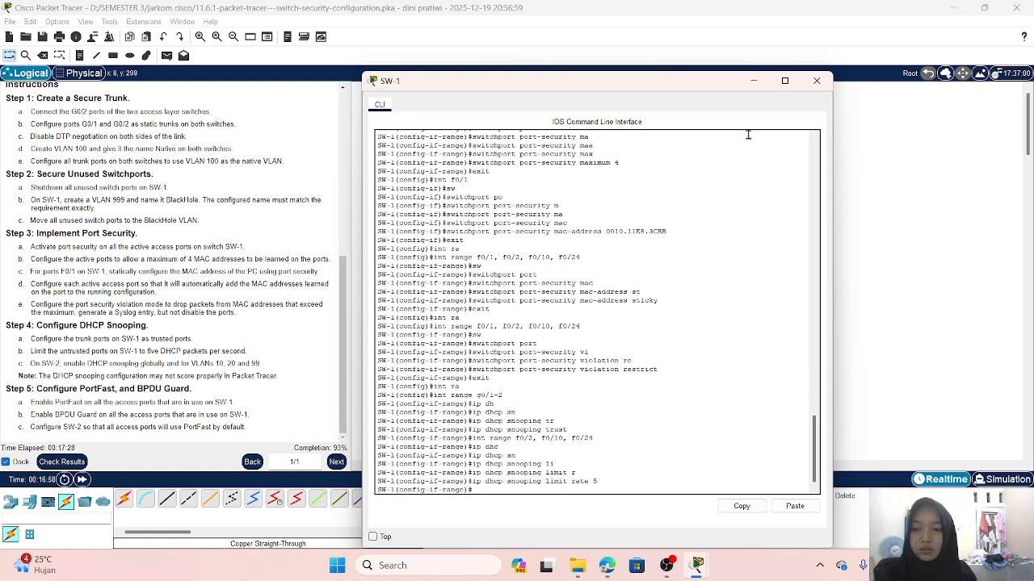
- Switch from the SW-1 console to the SW-2 console and enter global configuration mode there
left_click(752, 84)
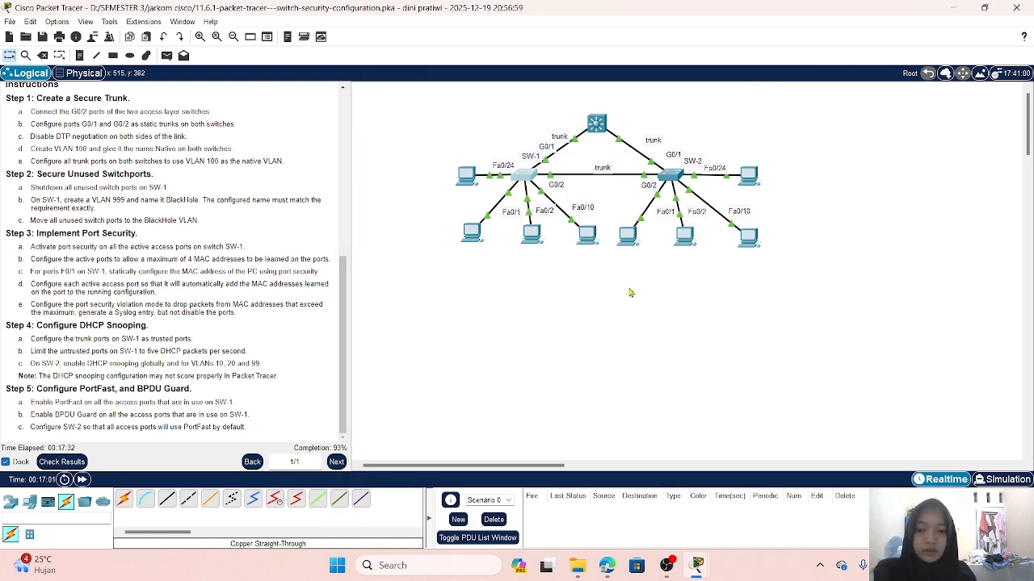
left_click(671, 178)
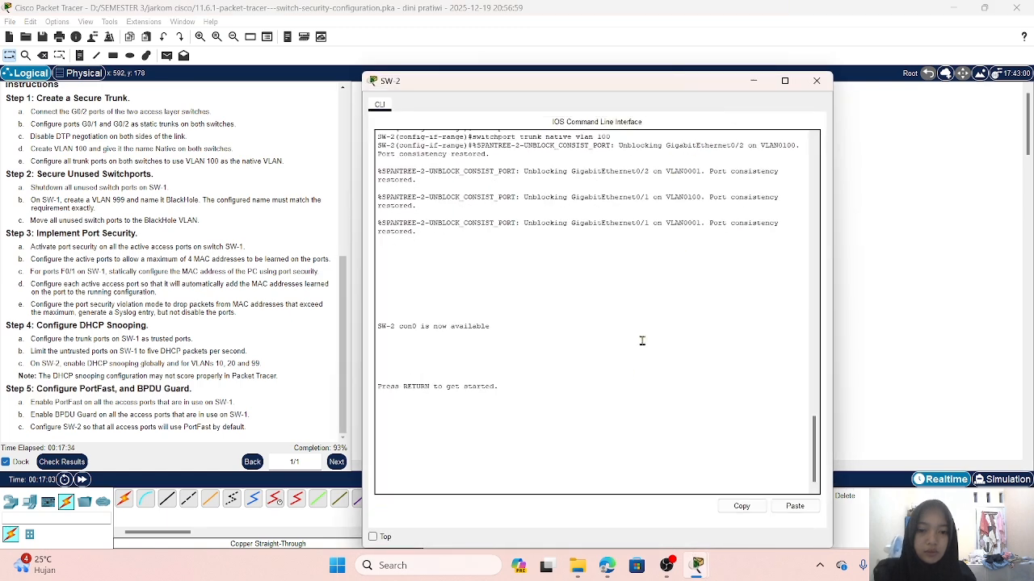
key("Return")
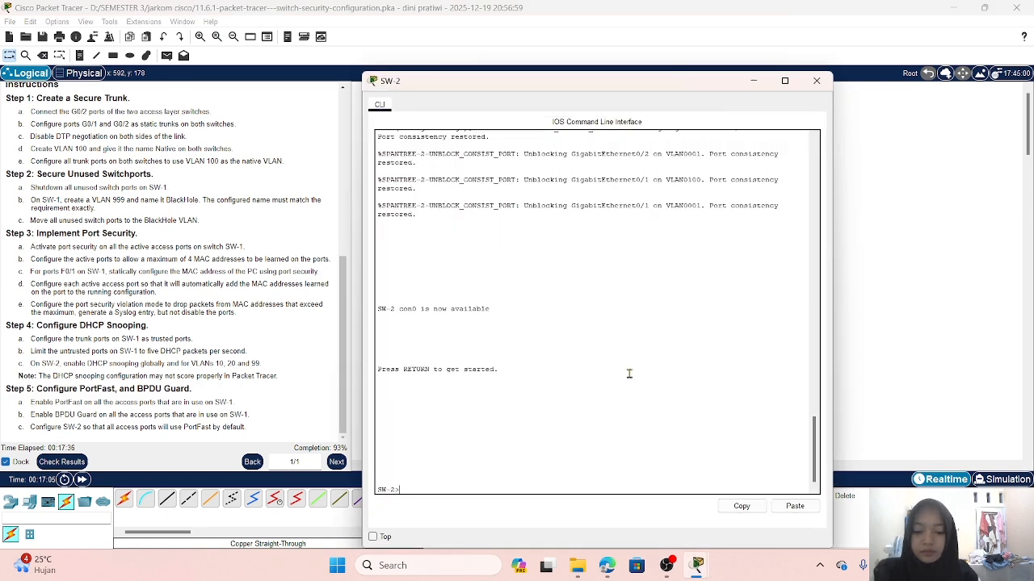
type("en")
key("Return")
type("conf t")
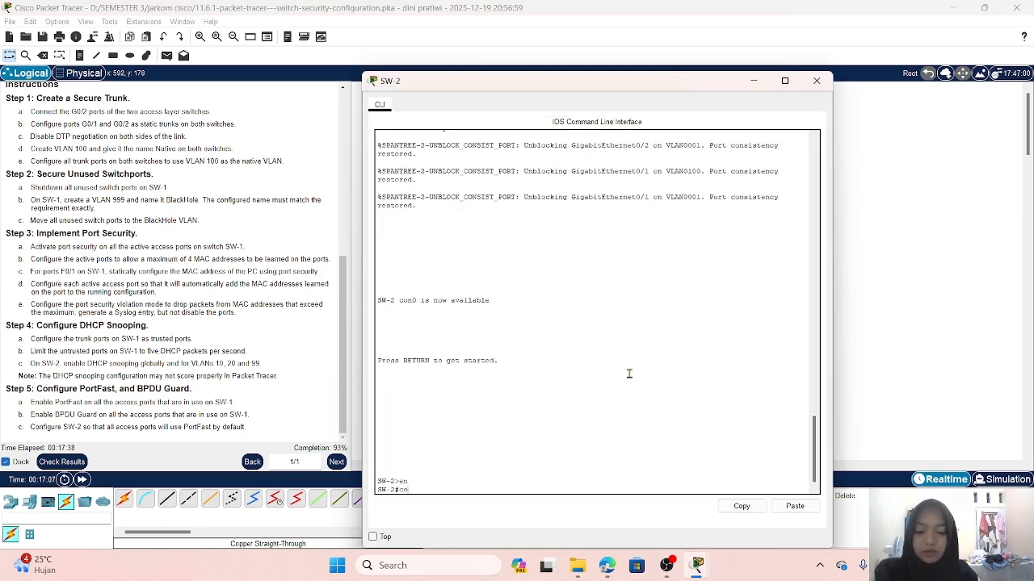
key("Return")
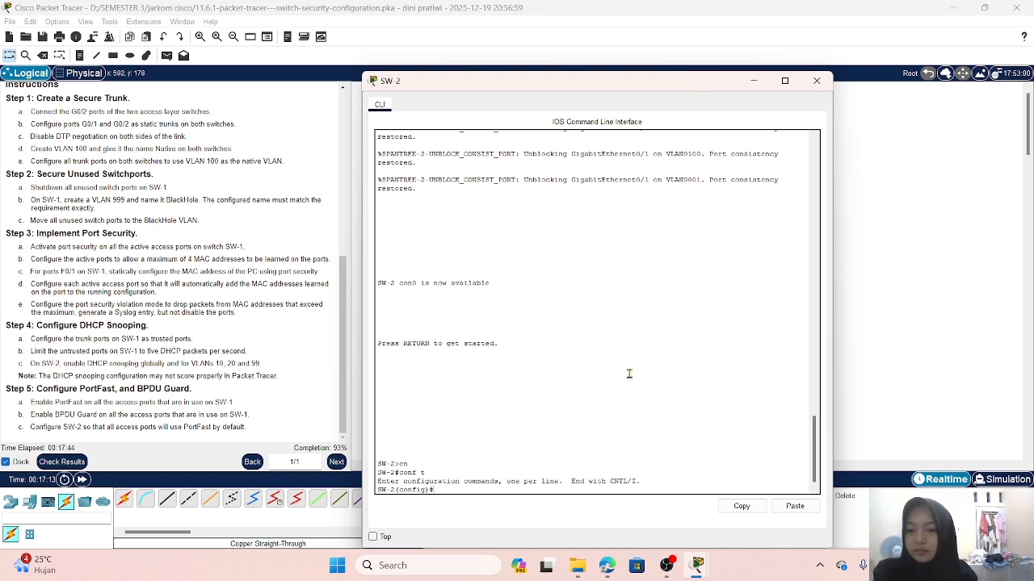
- Enable DHCP snooping globally on SW-2 with ip dhcp snooping
type("ip s")
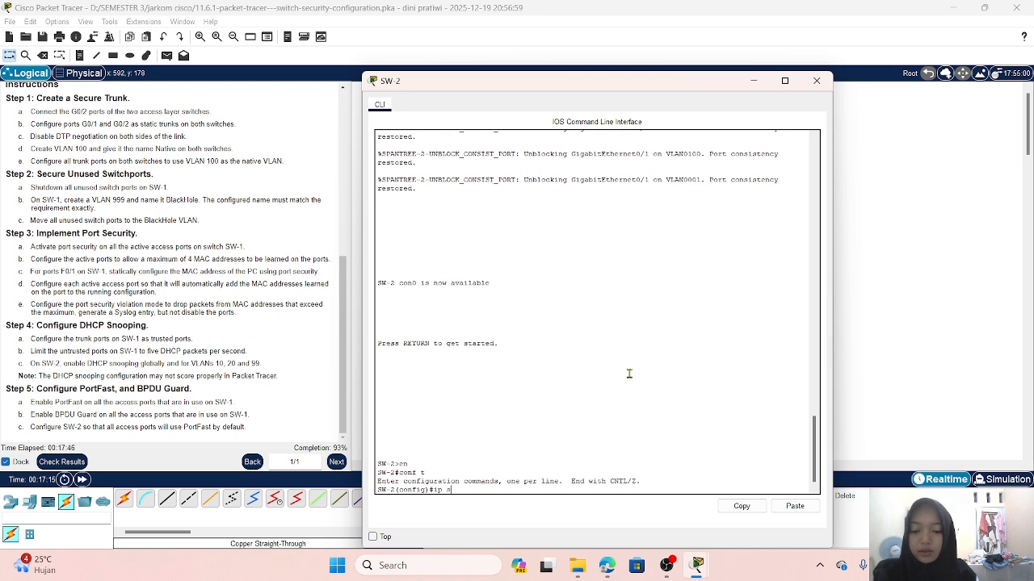
type("h")
key("Tab")
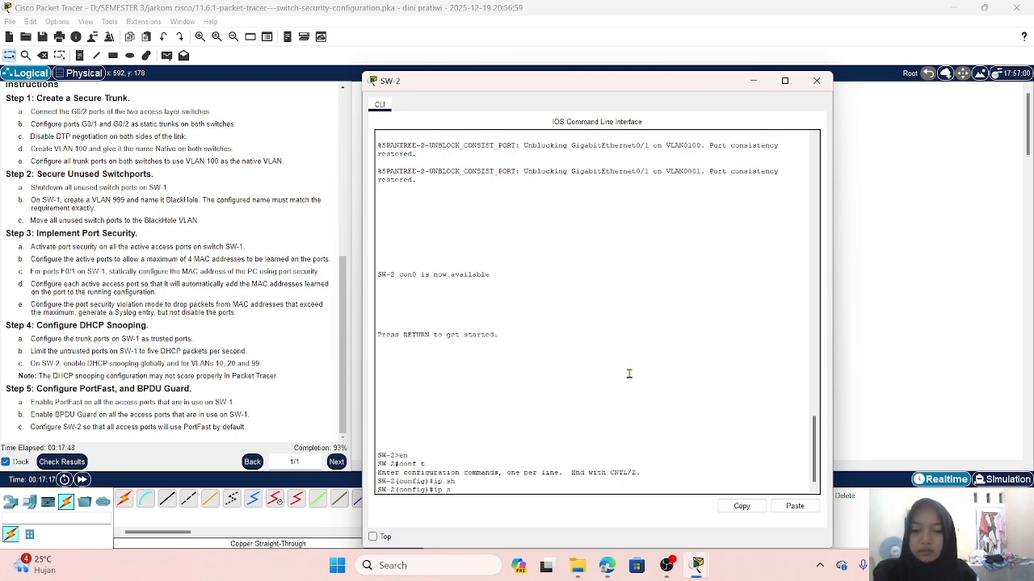
type("dh")
key("Tab")
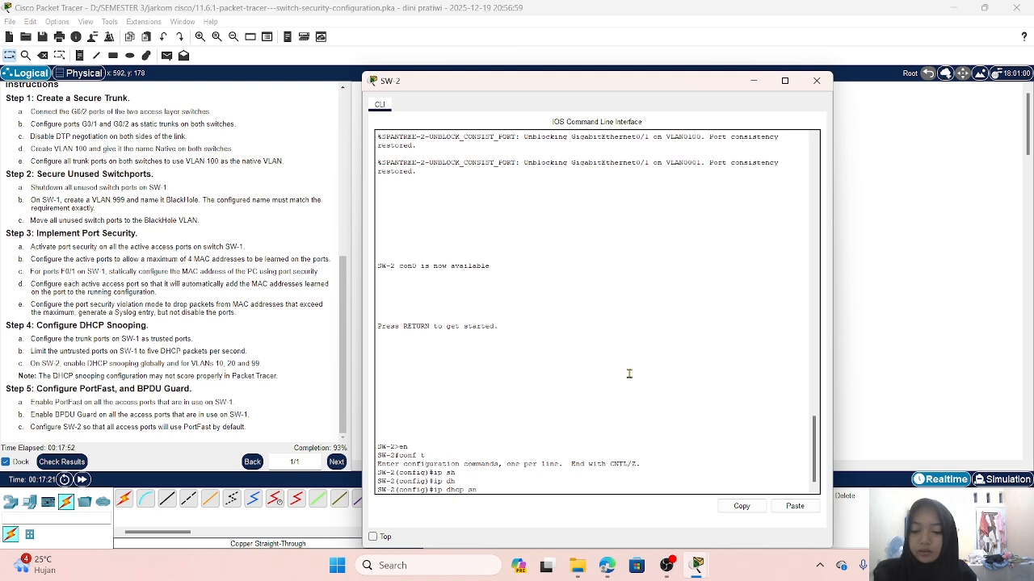
type("sn")
key("Tab")
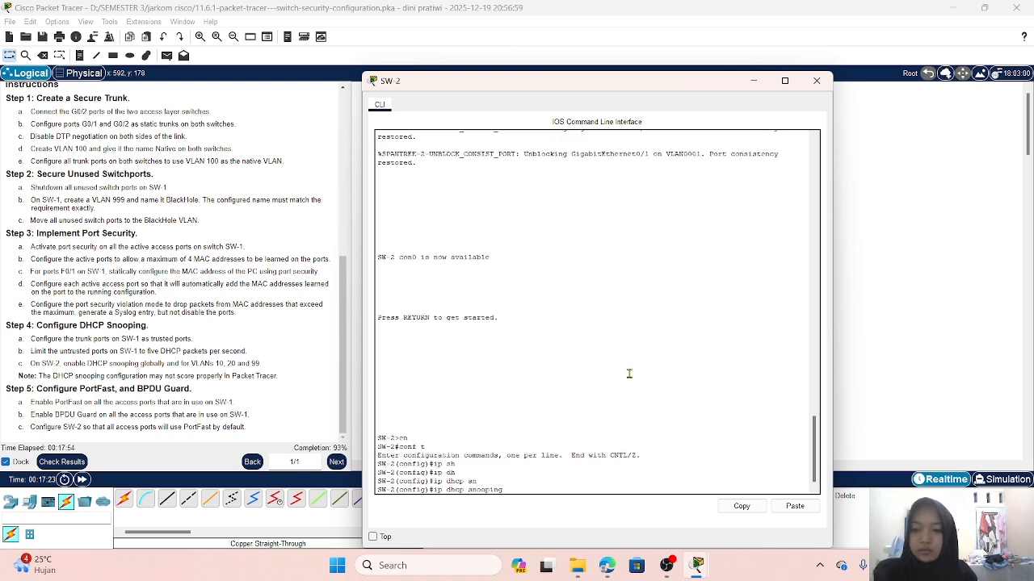
key("Return")
- Enable DHCP snooping on SW-2 for VLANs 10, 20 and 99 with ip dhcp snooping vlan 10,20,99
type("ip")
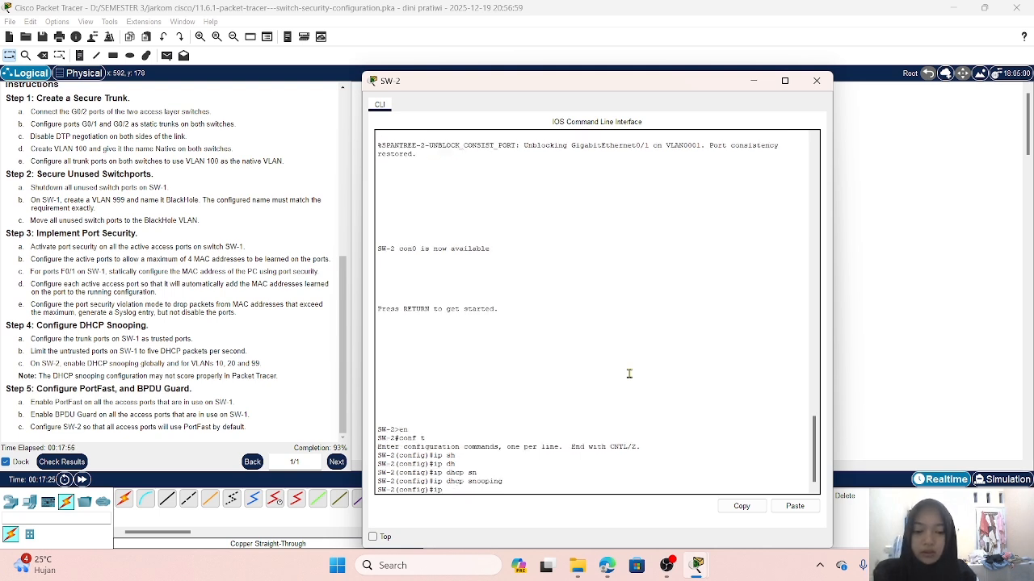
type(" dh")
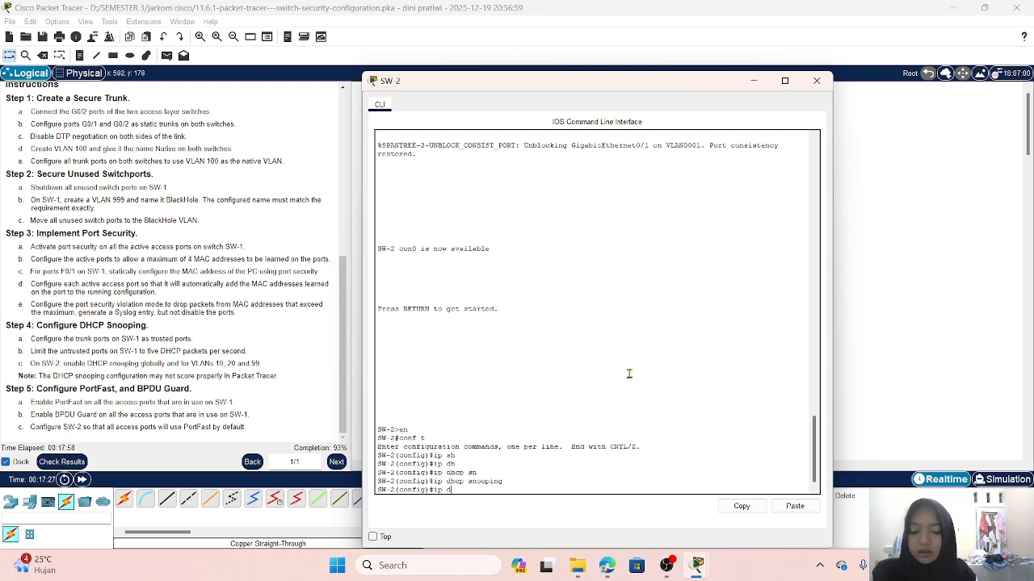
key("Tab")
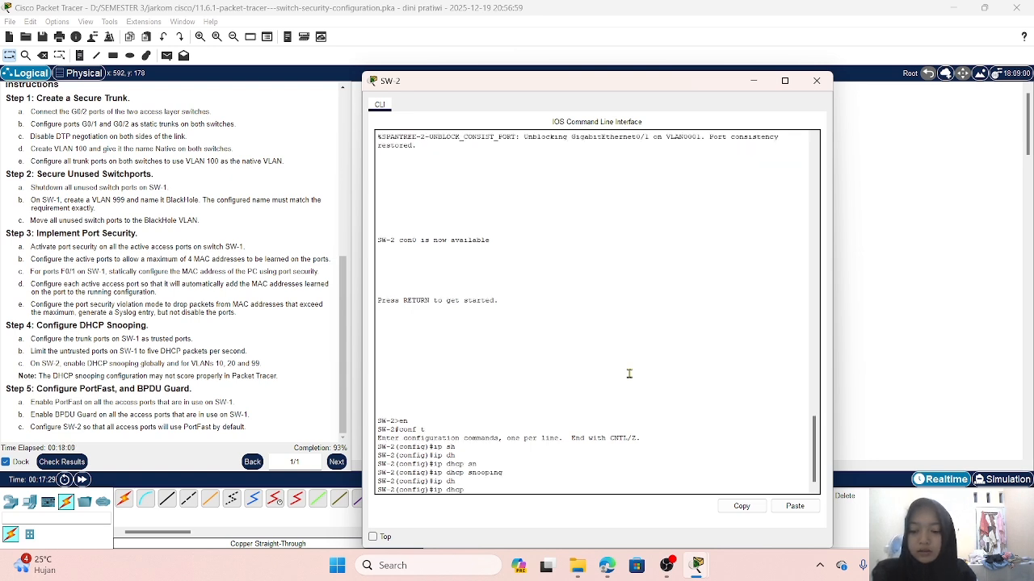
type("snooping")
key("Tab")
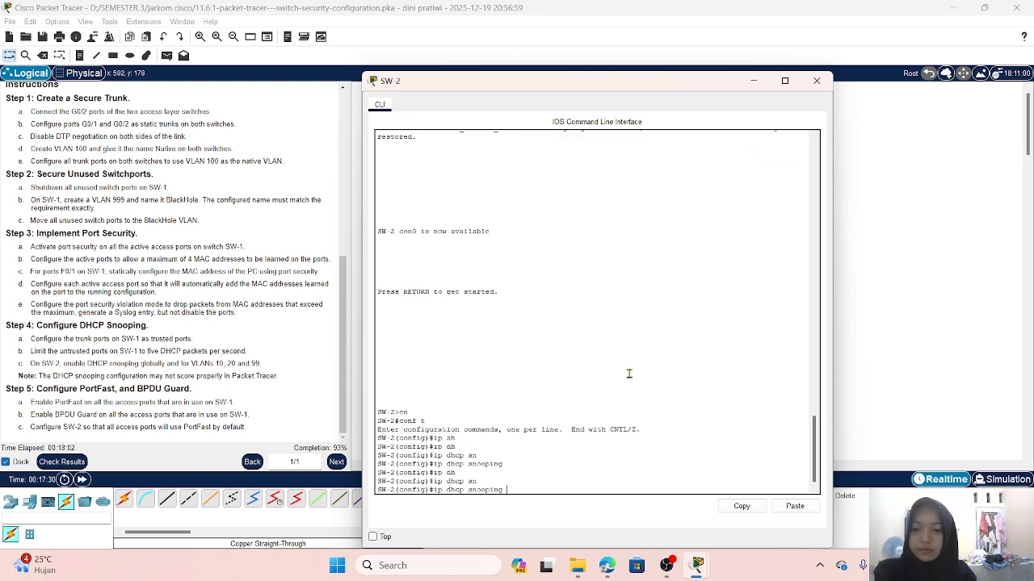
type("v")
key("Tab")
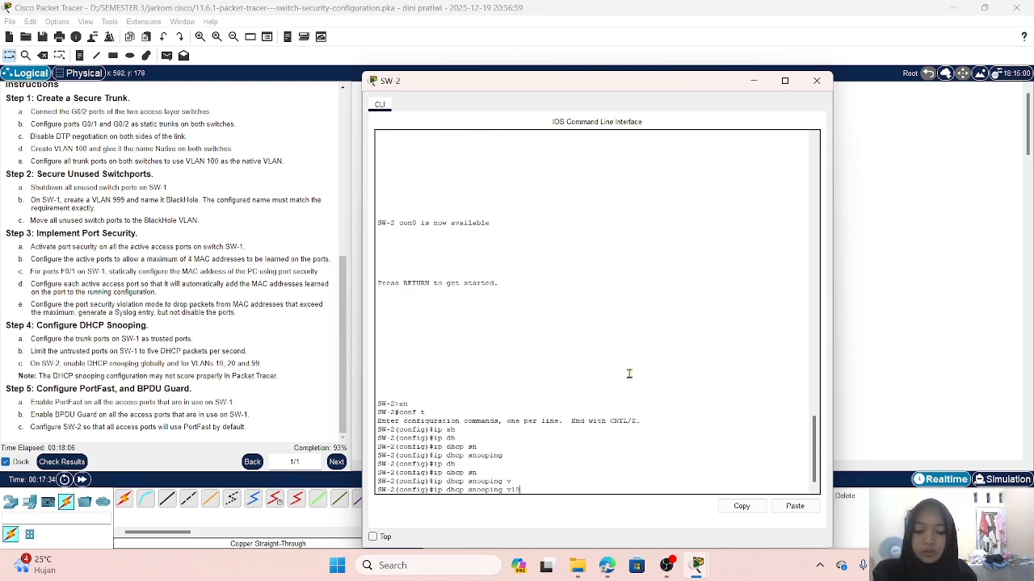
type("10,20")
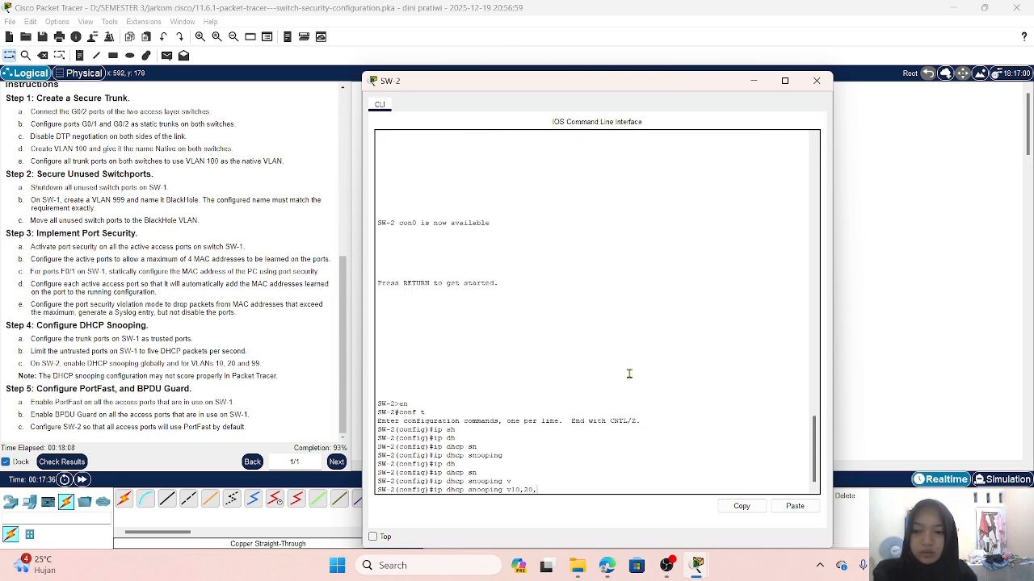
type(",")
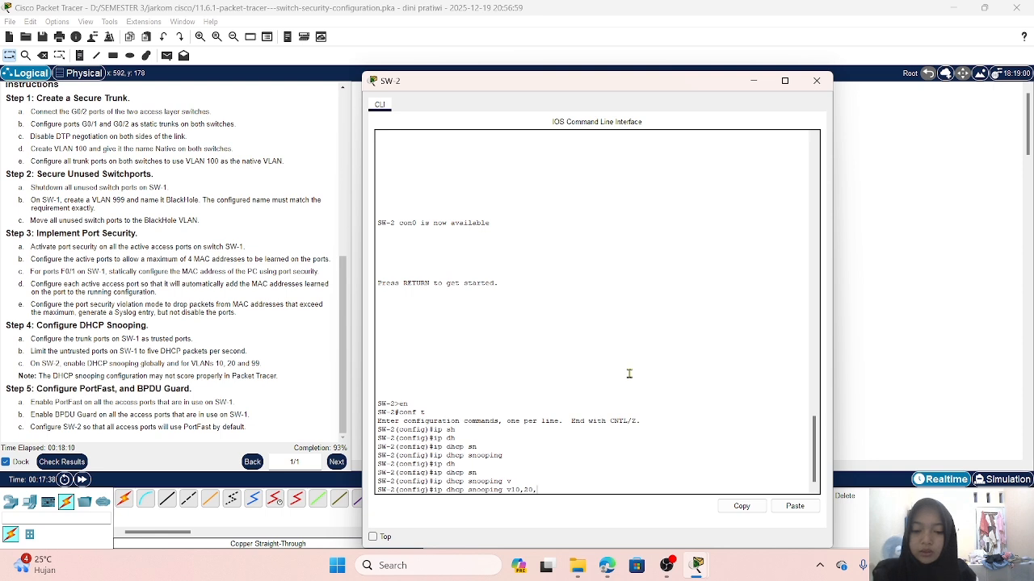
type("99")
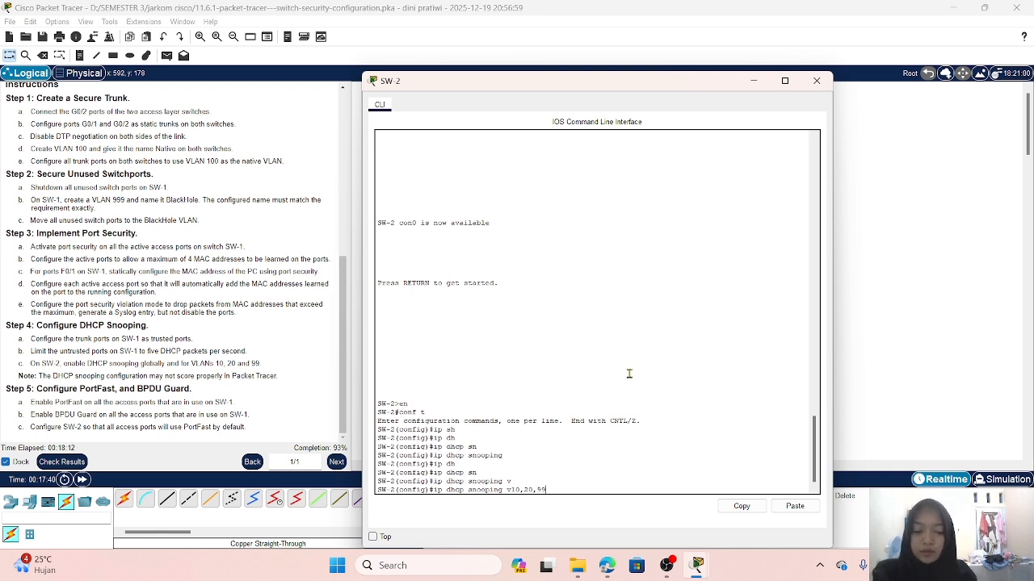
key("Return")
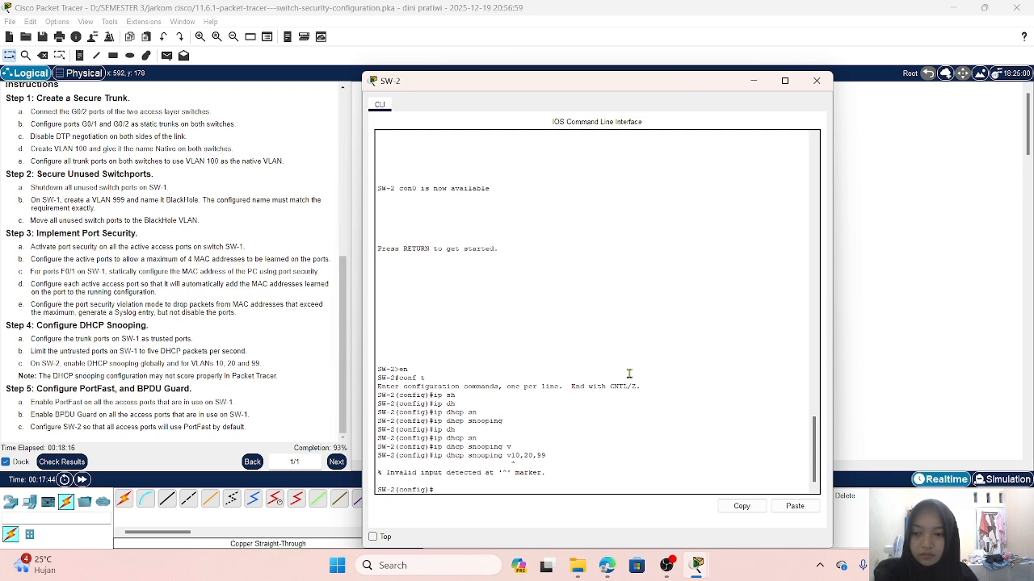
key("Up")
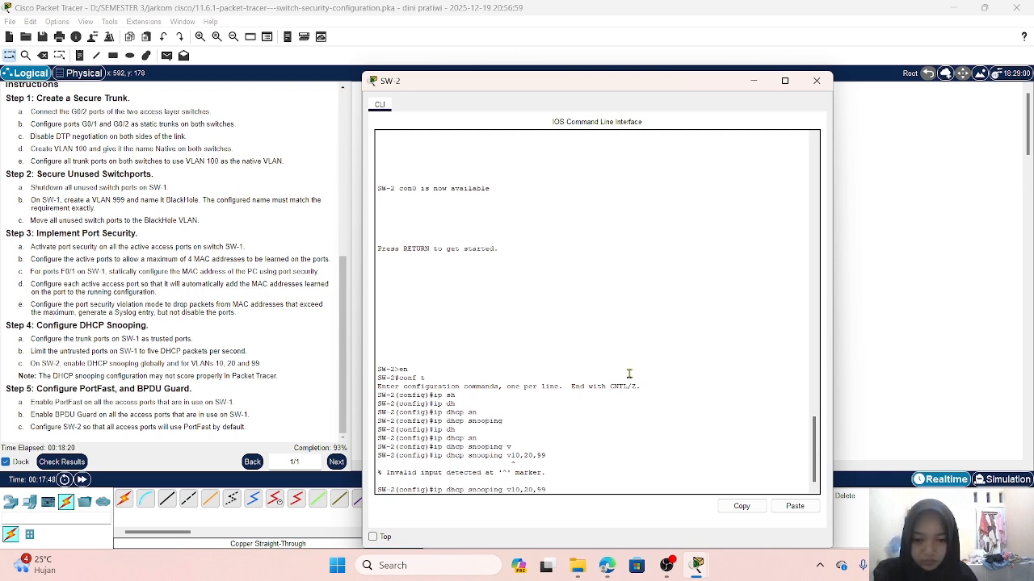
type("lan")
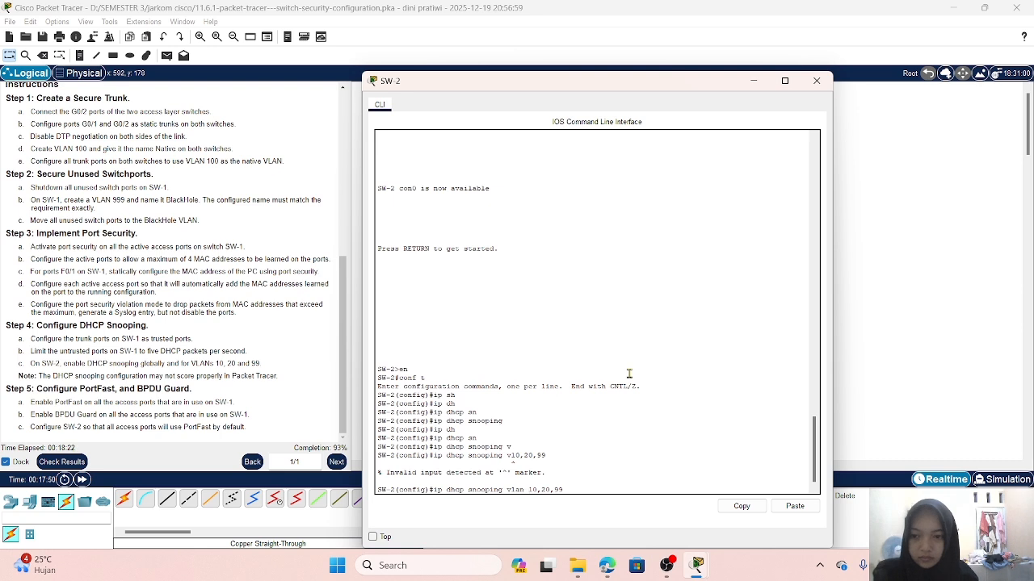
key("Return")
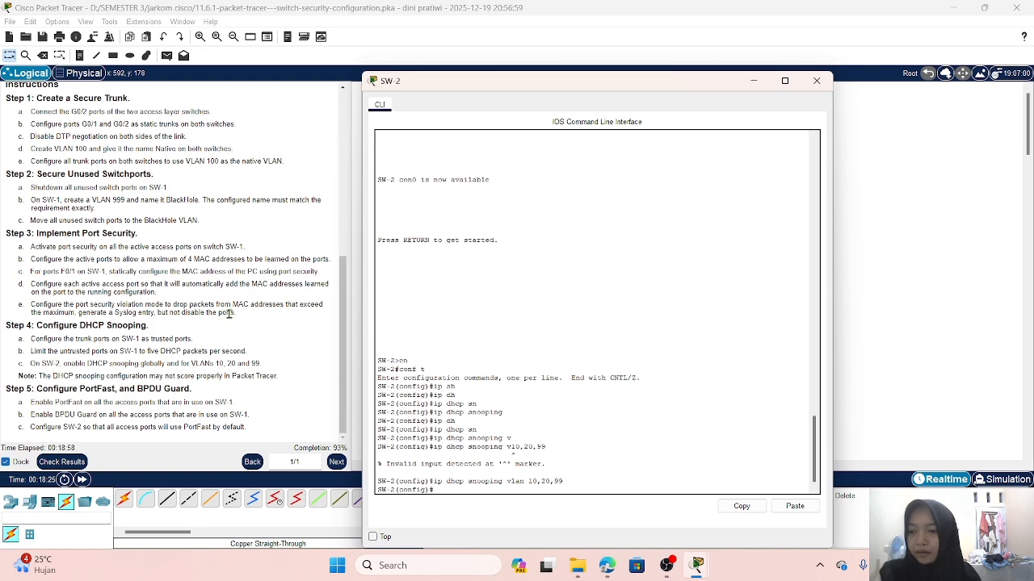
- Return to the SW-1 console and exit interface range mode to global configuration mode
left_click(755, 81)
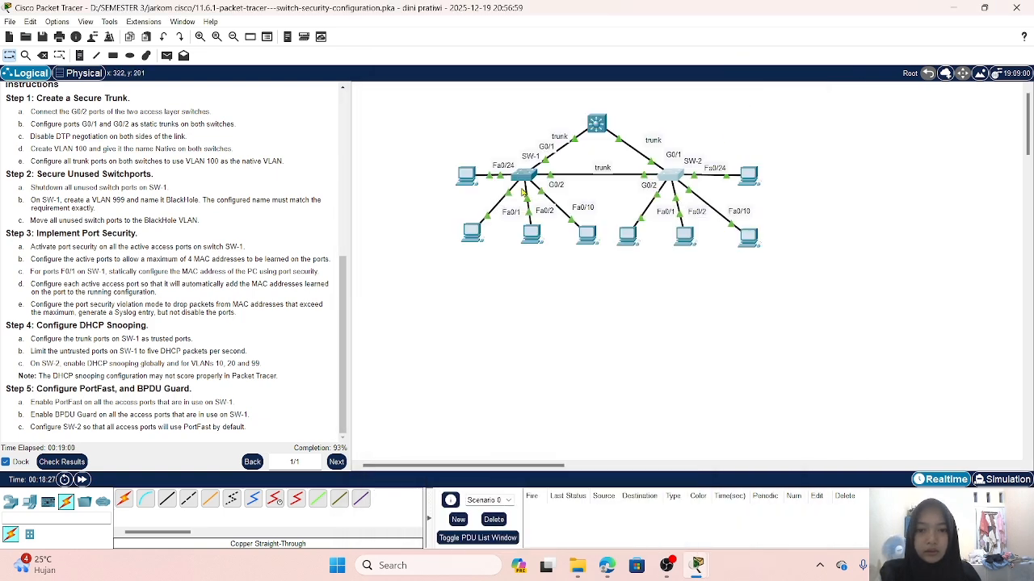
left_click(524, 174)
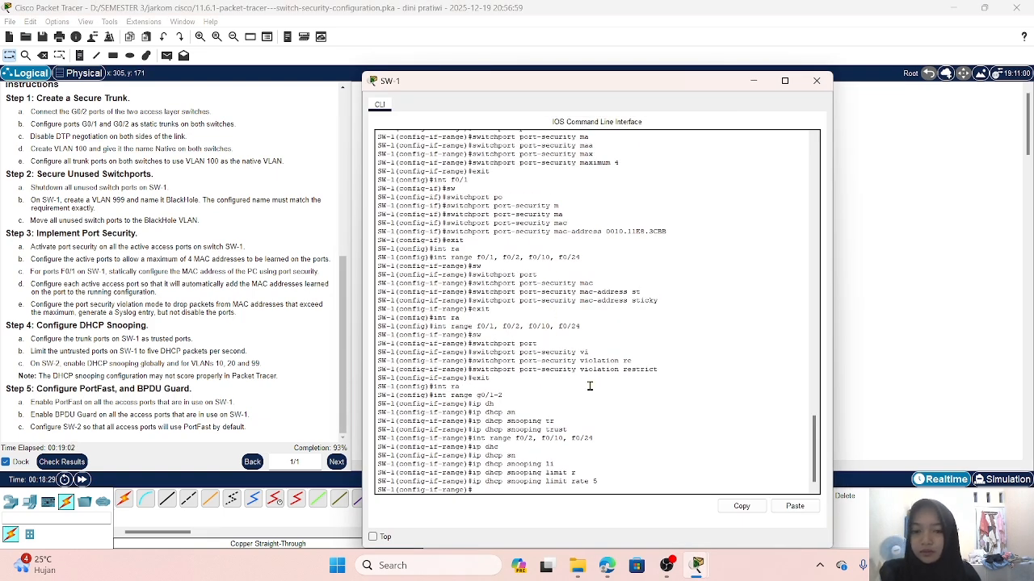
type("exi")
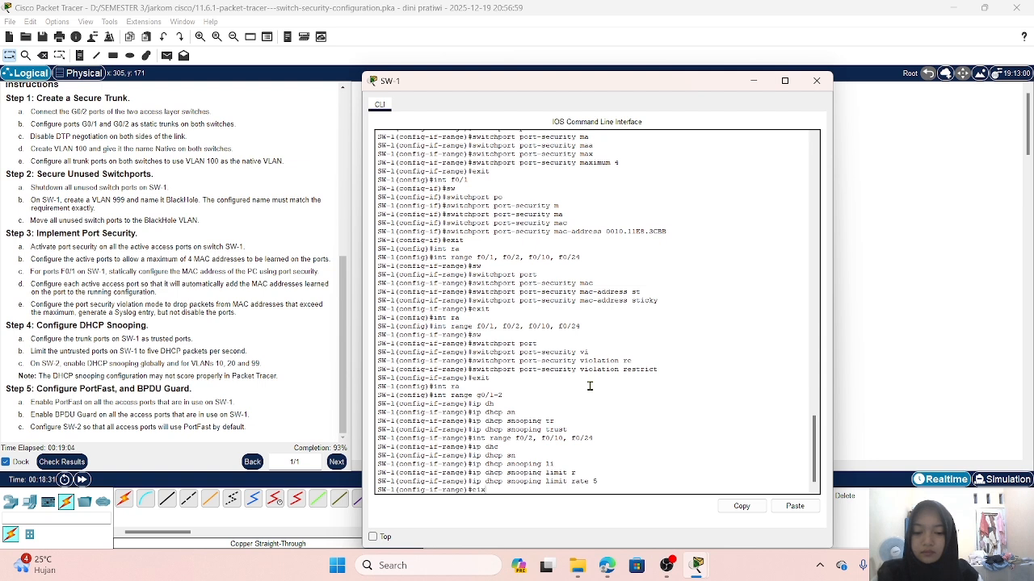
type("t")
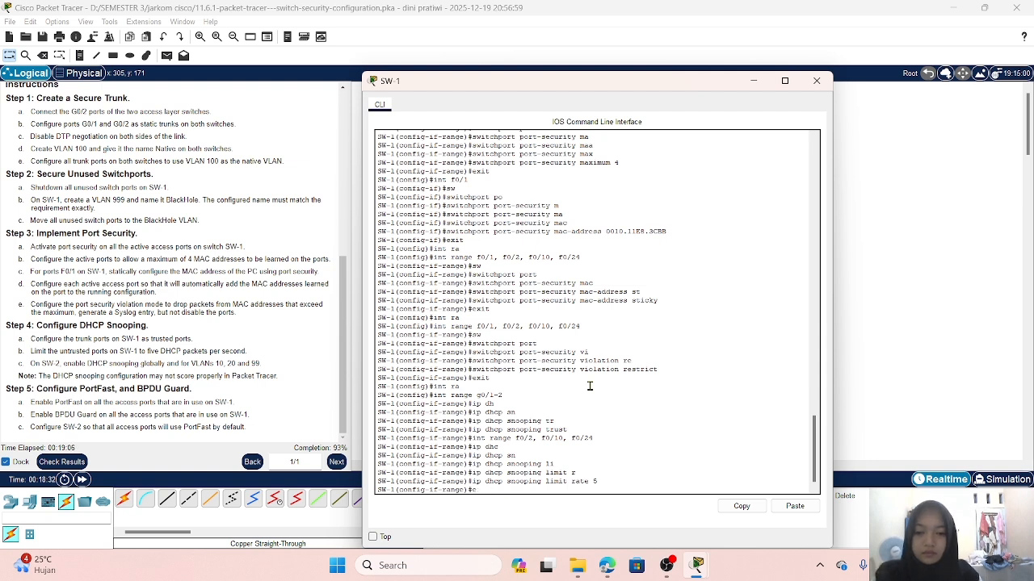
type("xit")
key("Return")
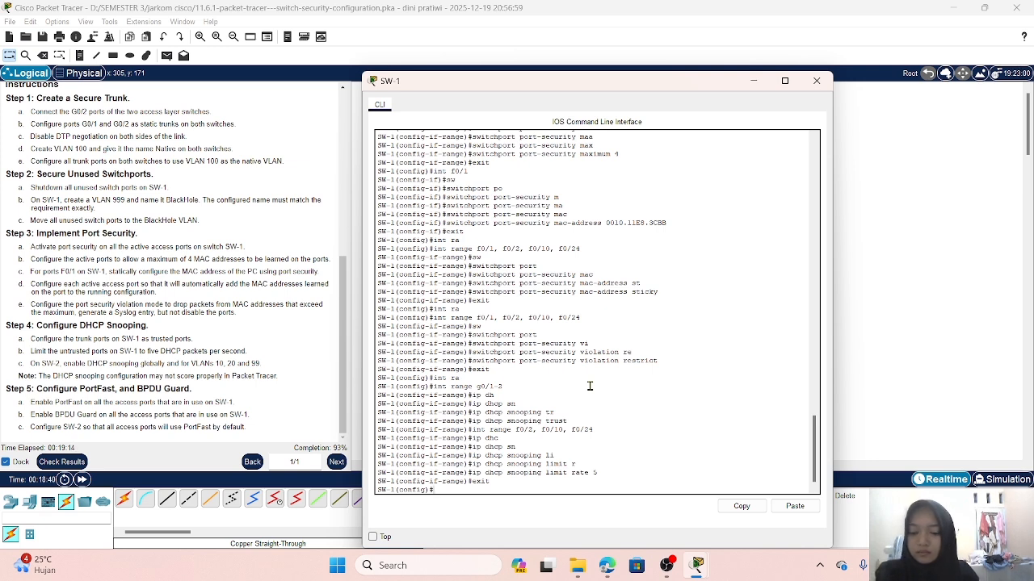
- Enter interface range configuration on SW-1 for the active access ports f0/1-2, f0/10 and f0/24
type("int r")
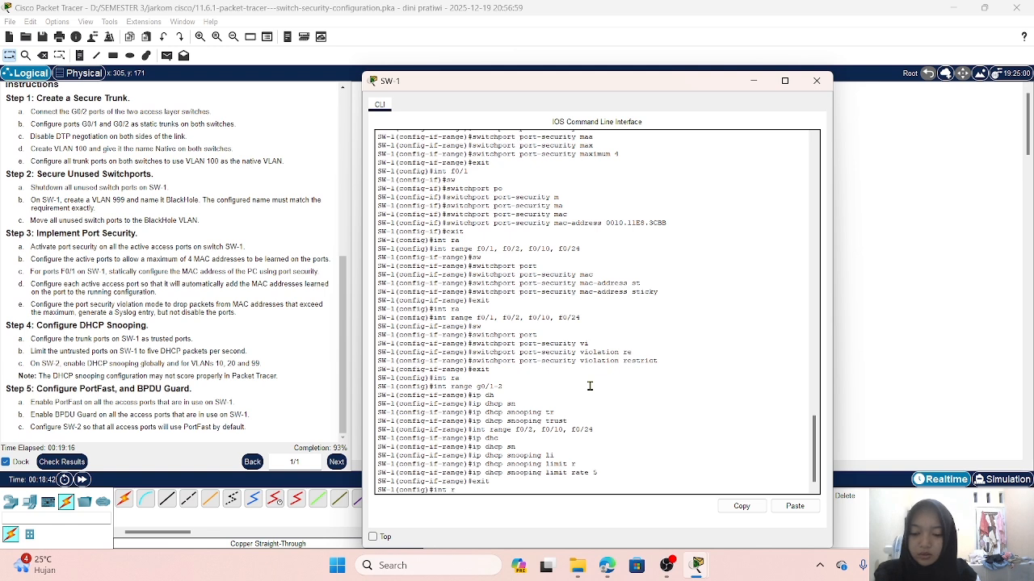
type("a")
key("Tab")
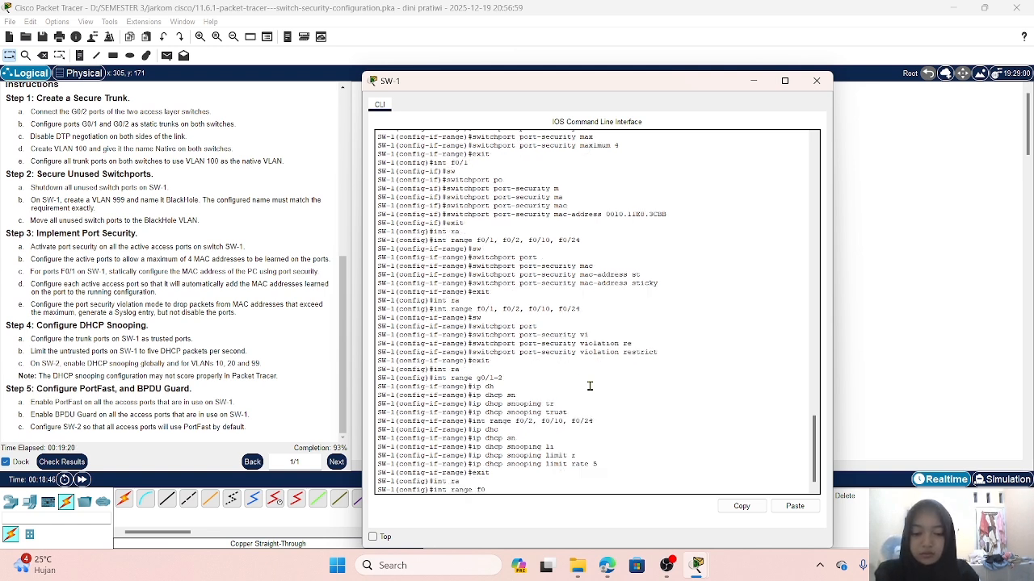
type("f0/1-2")
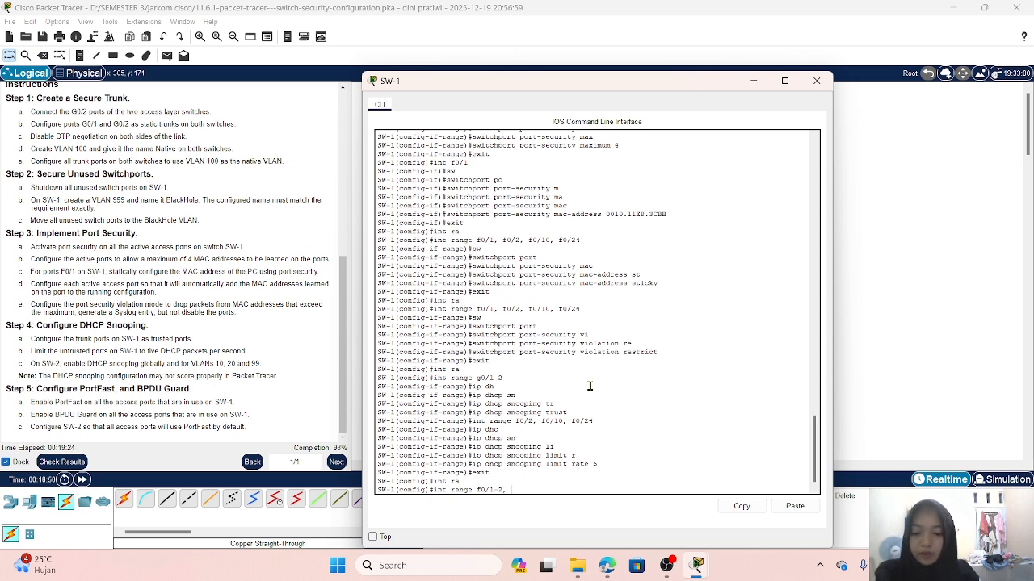
type(", f0/")
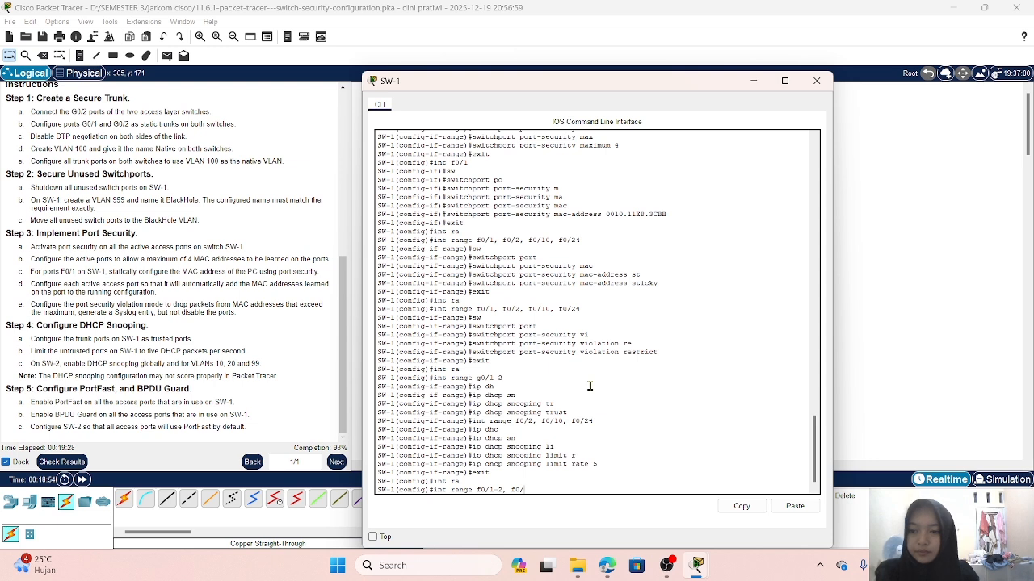
type("10")
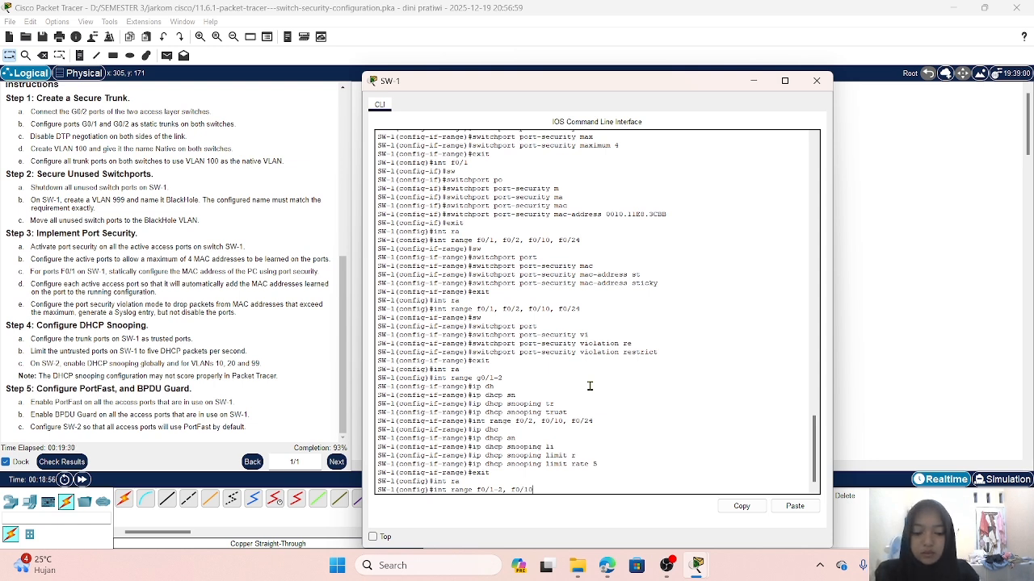
type(", f")
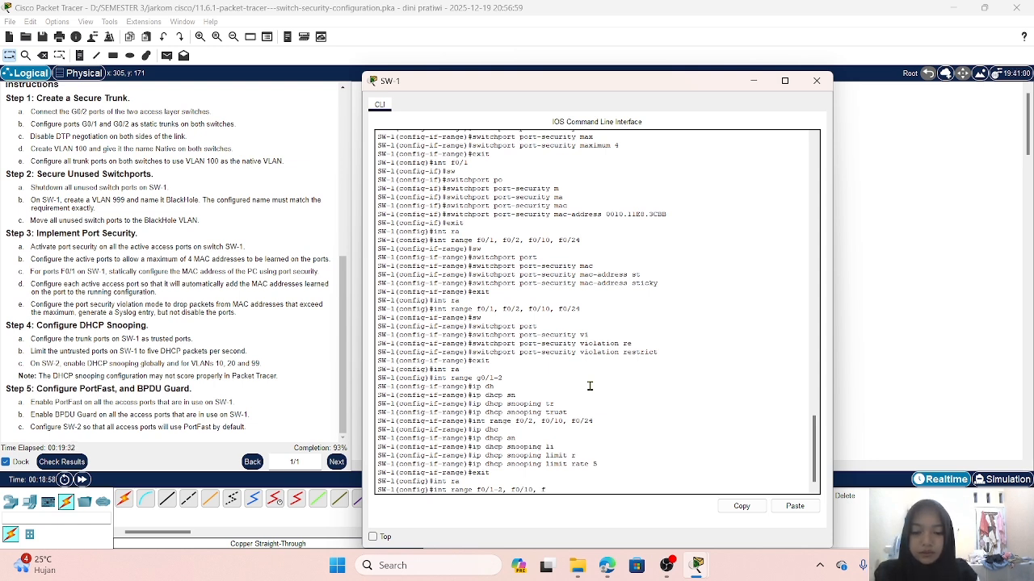
type("0/24")
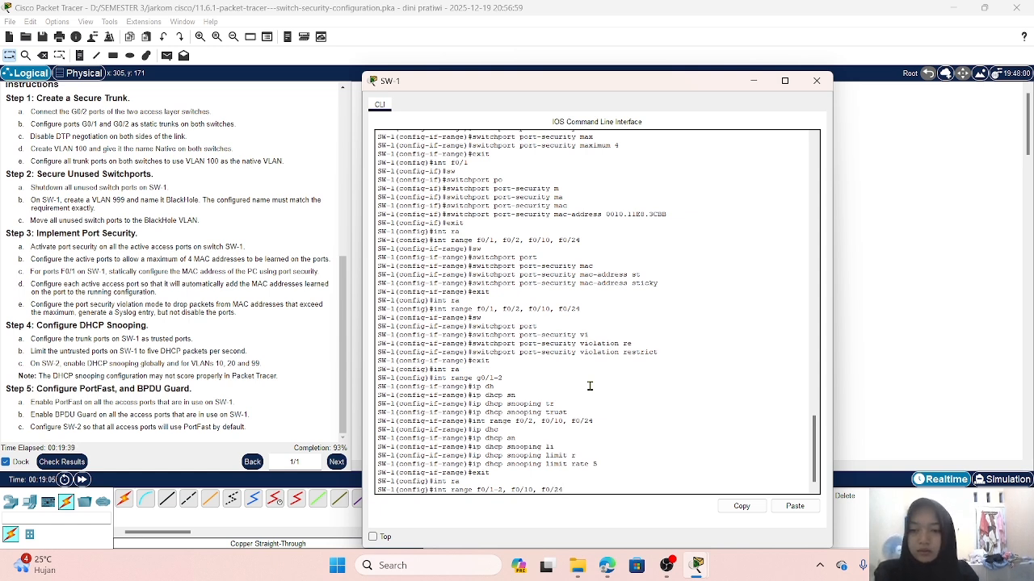
key("Return")
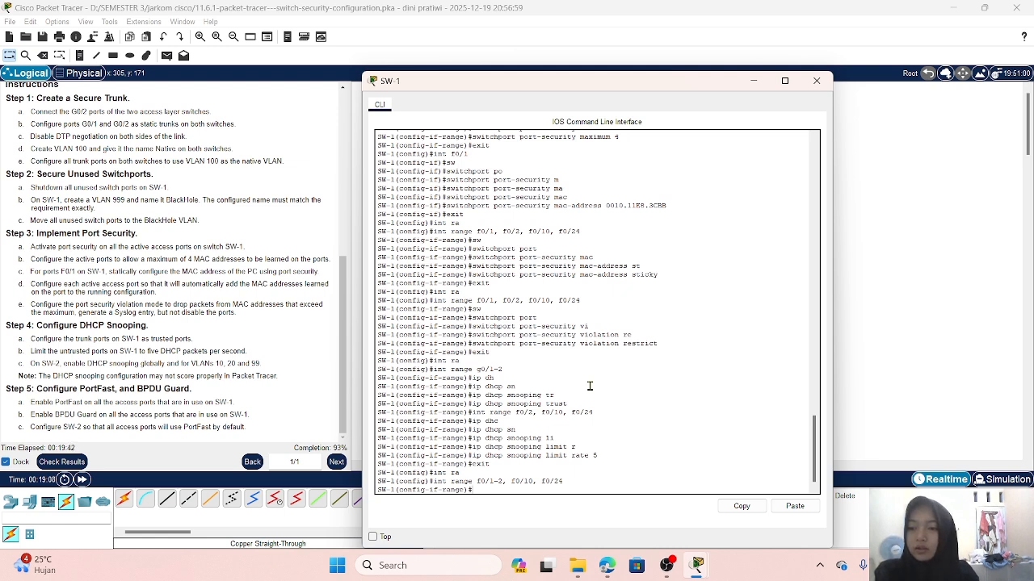
- Enable PortFast on the selected SW-1 access ports with spanning-tree portfast
type("spann")
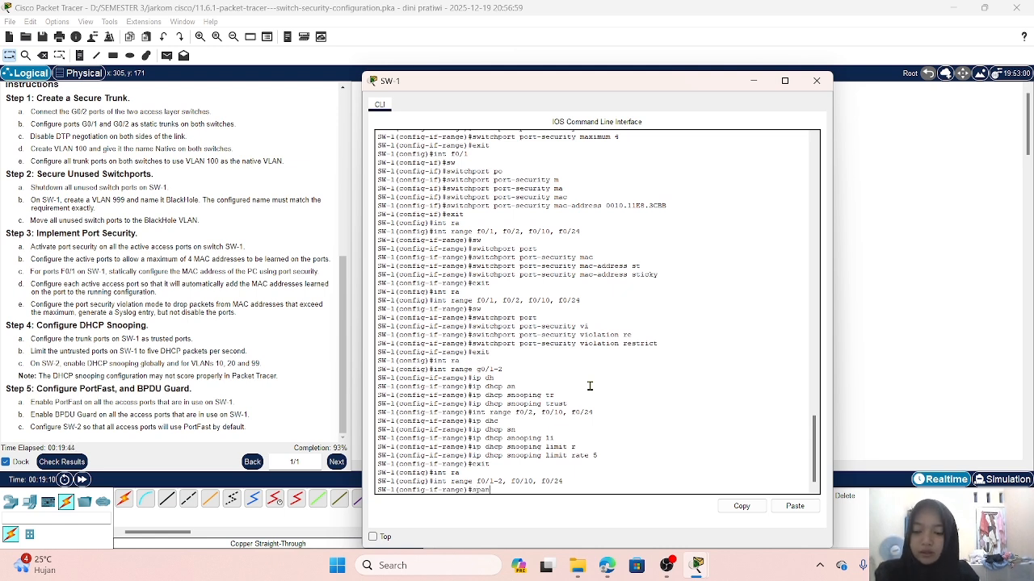
key("Tab")
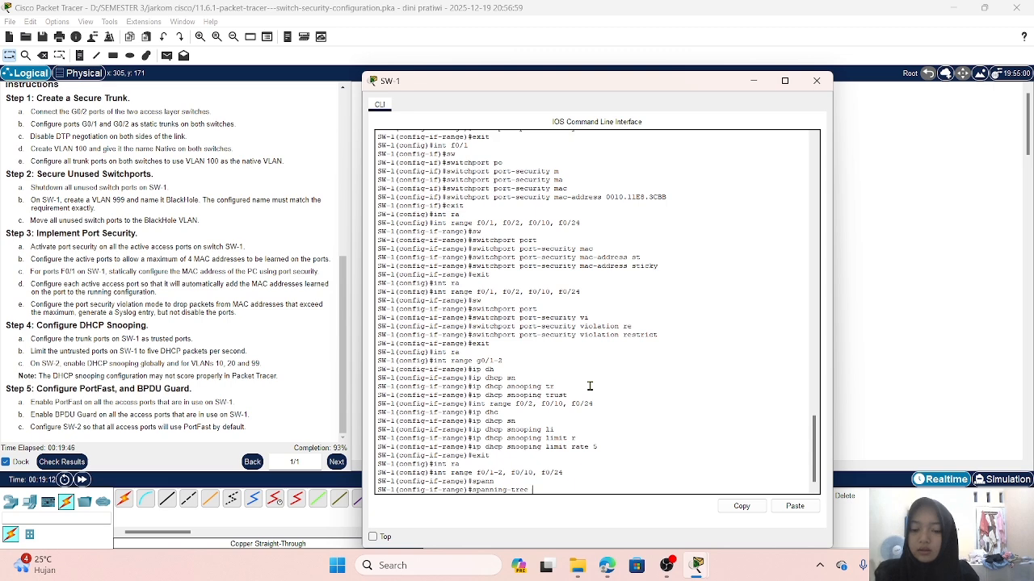
type("po")
key("Tab")
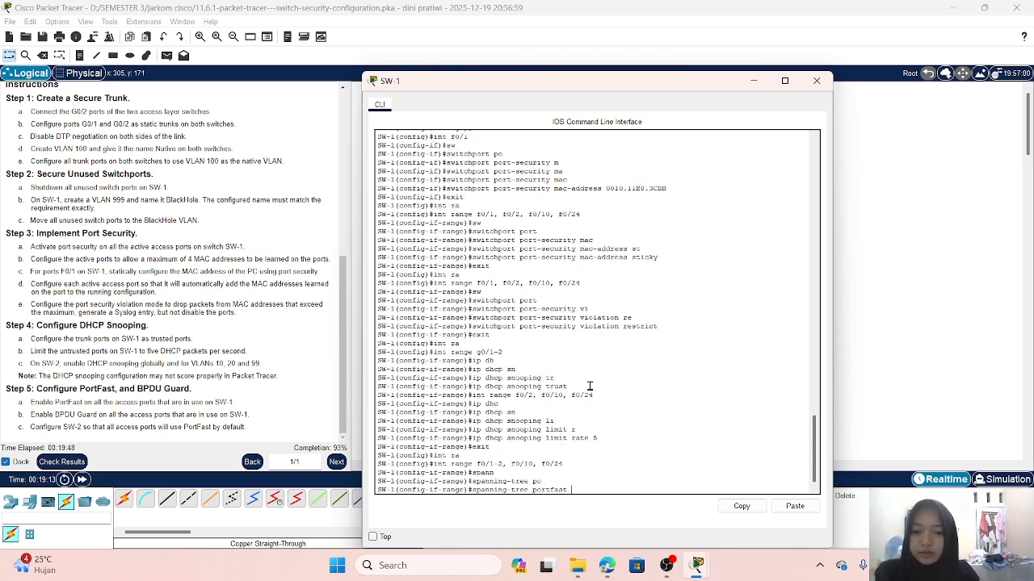
key("Return")
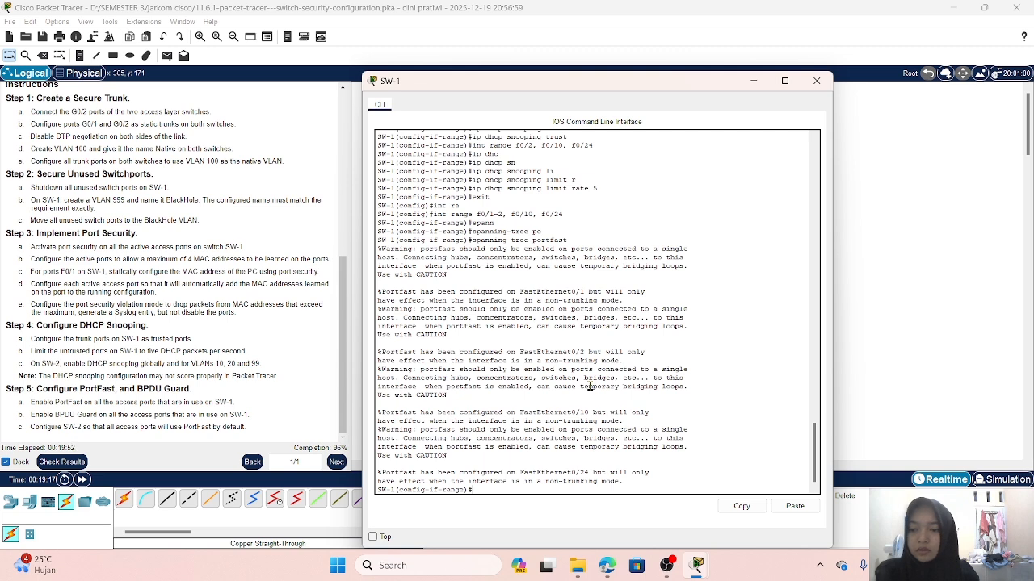
- Enable BPDU Guard on the selected SW-1 access ports with spanning-tree bpduguard enable, and return to global configuration mode
type("spann")
key("Tab")
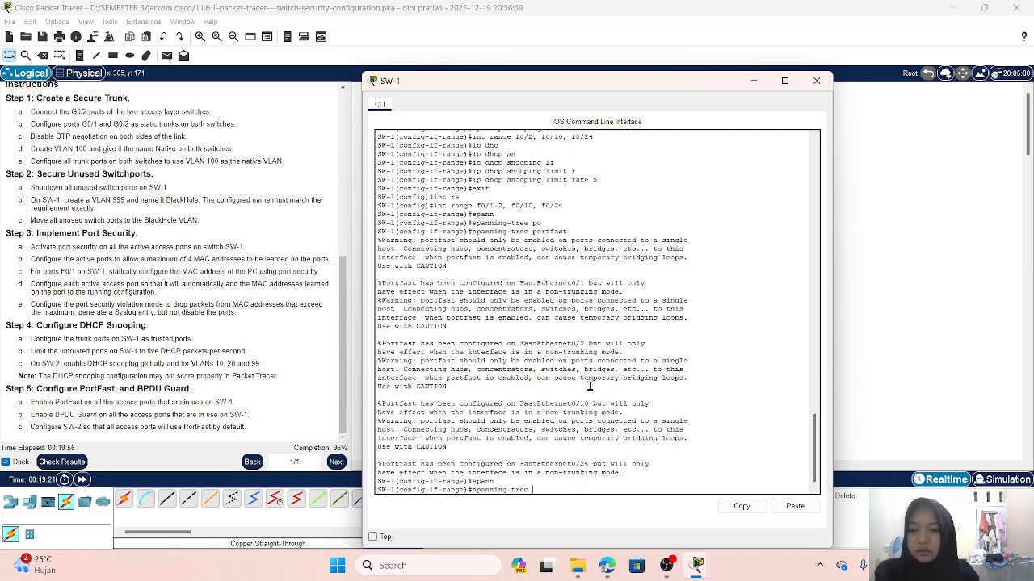
type("bp")
key("Tab")
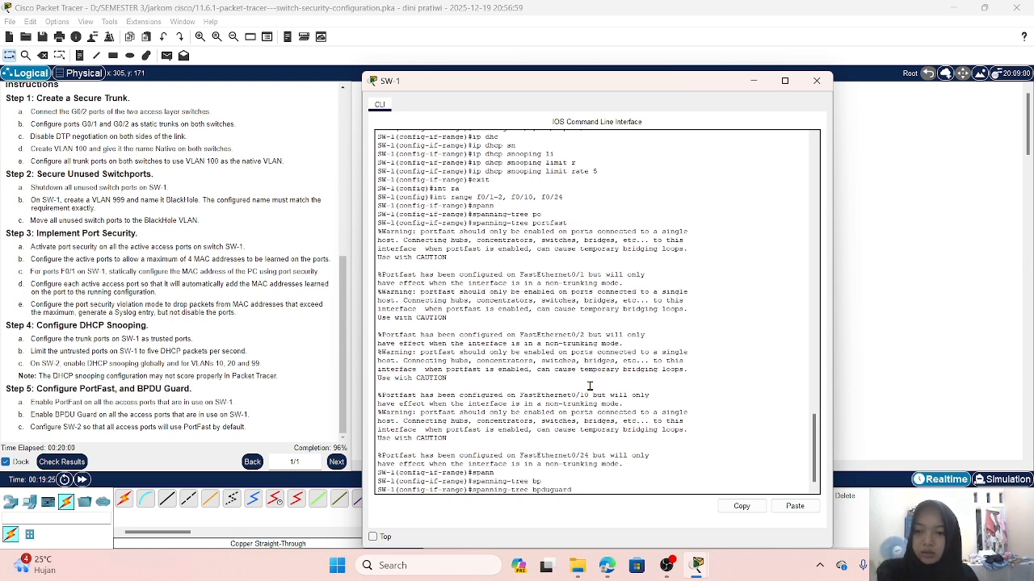
type("en")
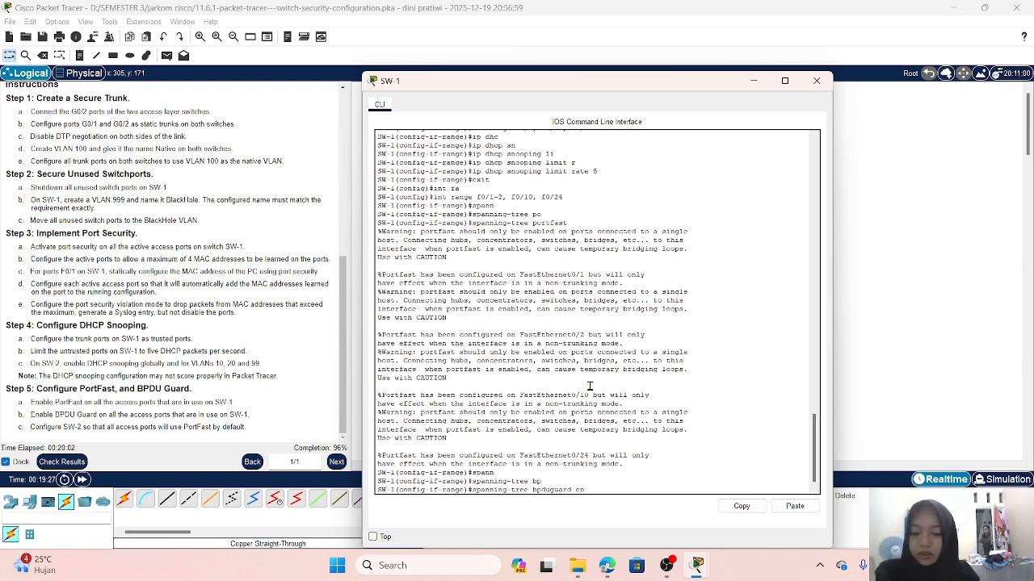
key("Tab")
key("Return")
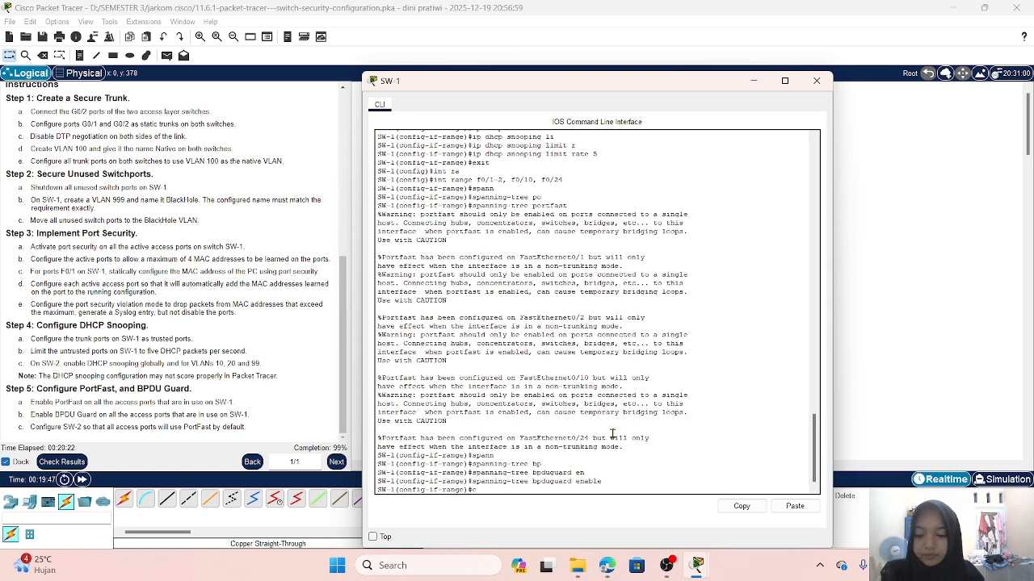
type("xit")
key("Return")
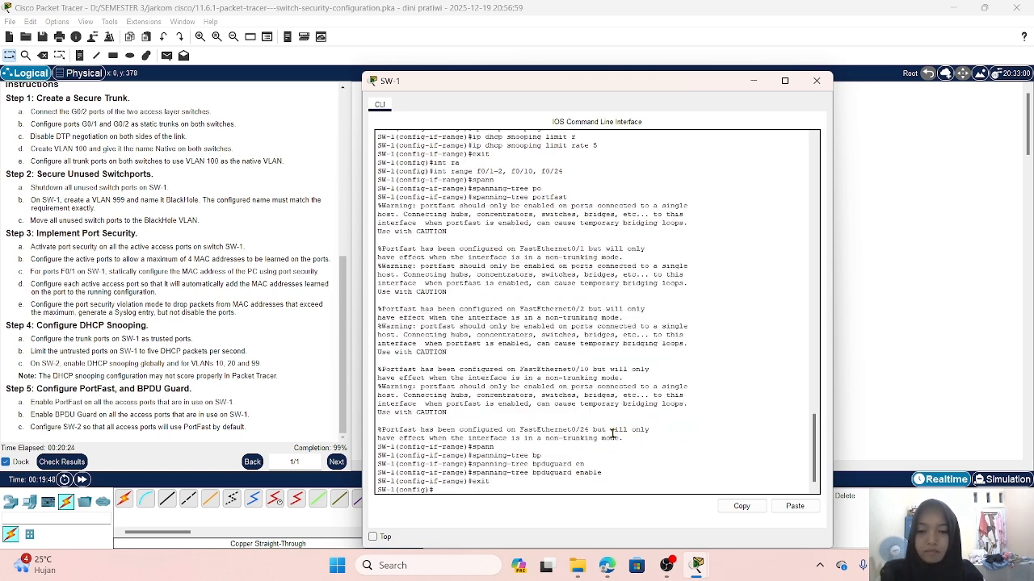
- Set PortFast as the default for access ports on SW-1 with spanning-tree portfast default
type("spann")
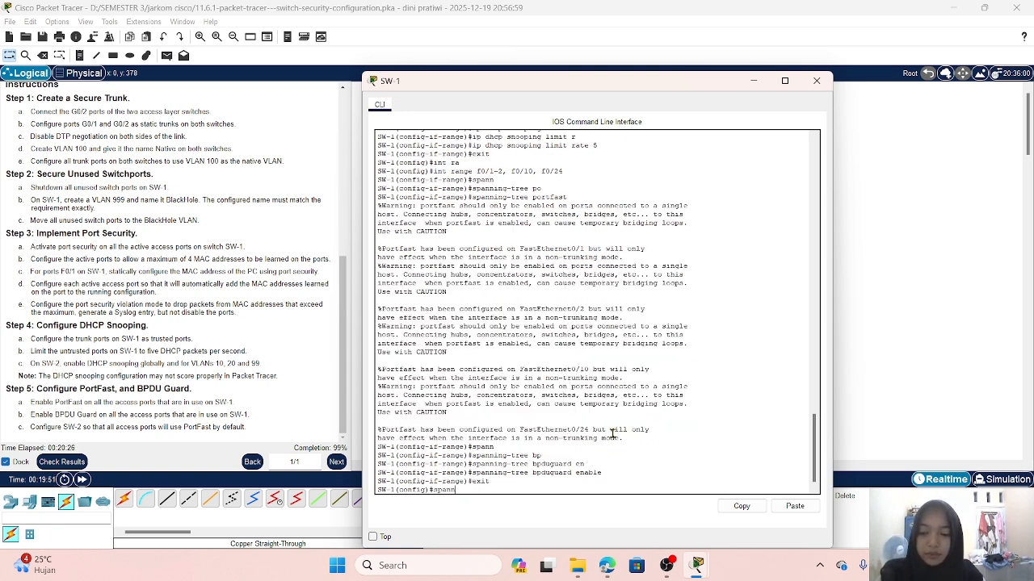
key("Tab")
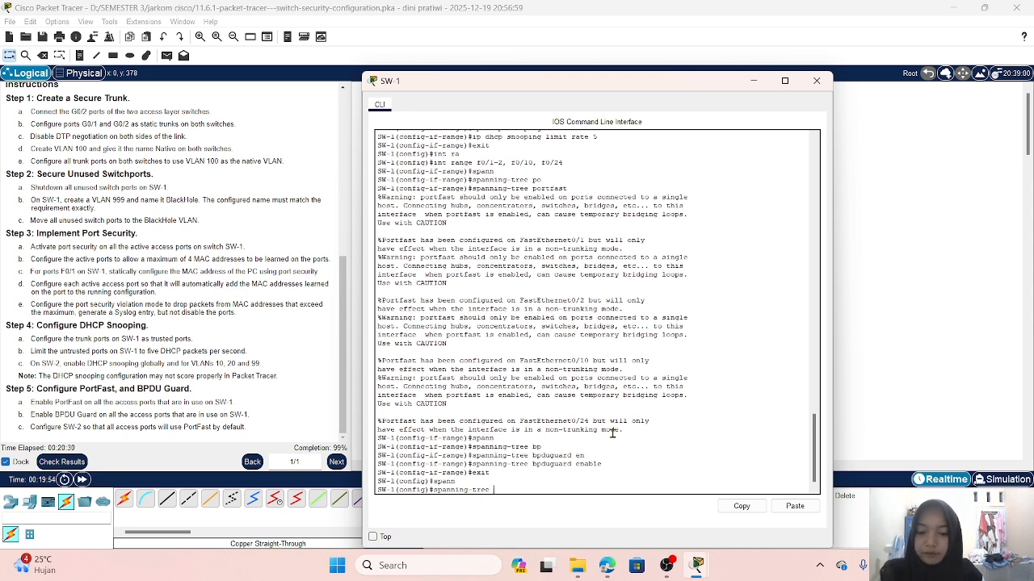
type("po")
key("Tab")
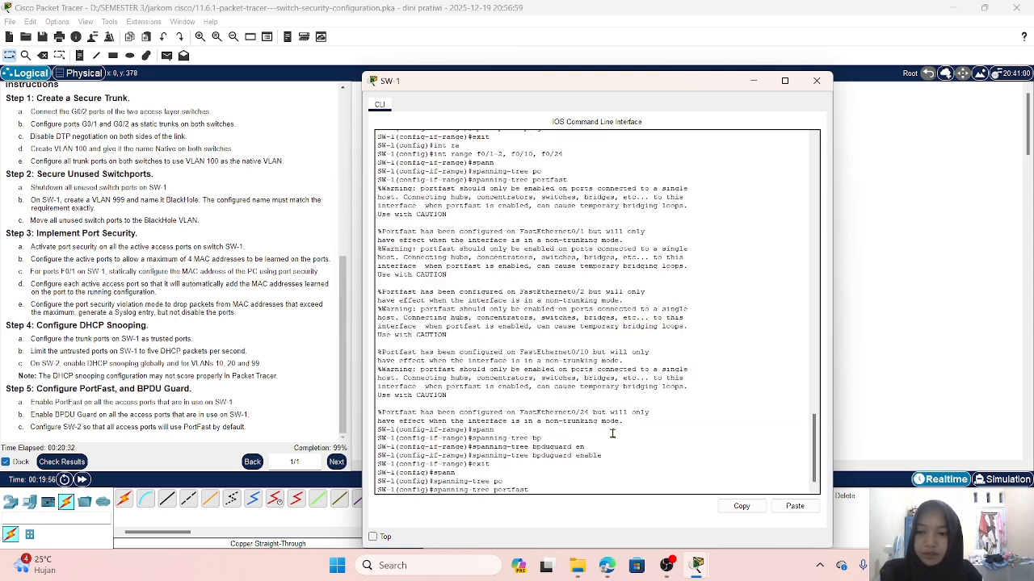
type("d")
key("Tab")
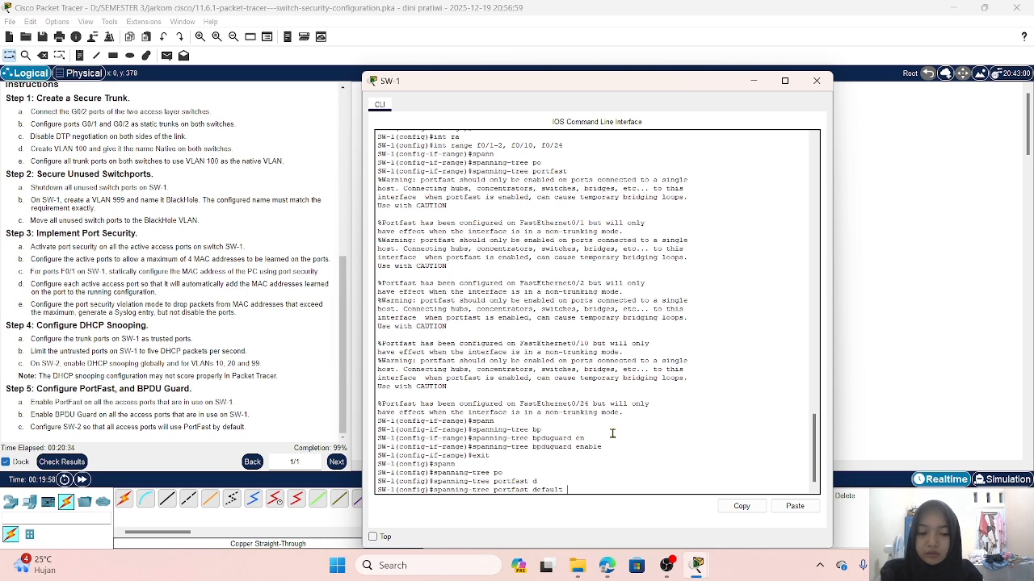
key("Return")
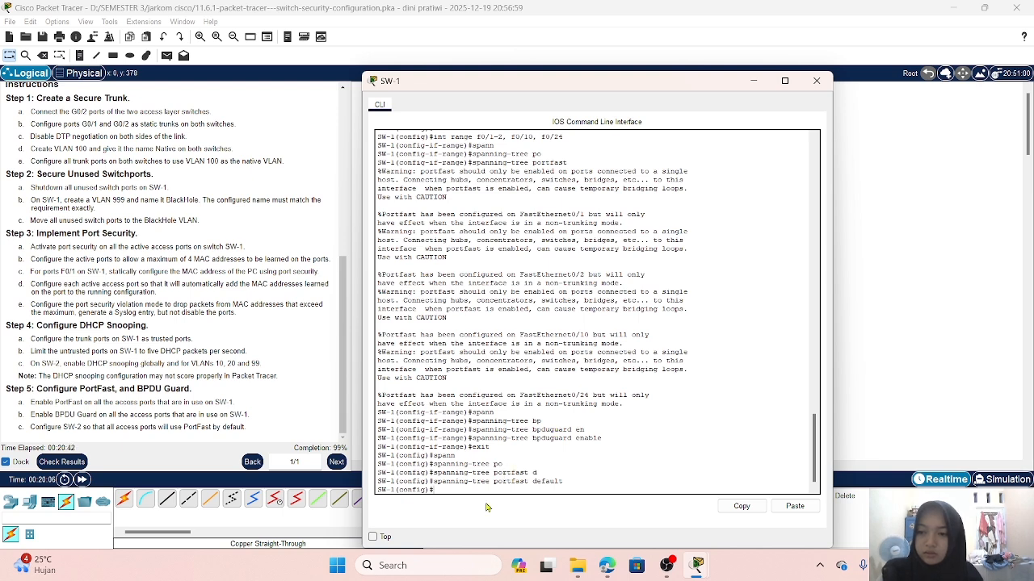
- Check the activity results and review the assessment items for SW-1 and SW-2, including the STP entry, and close the results
left_click(342, 544)
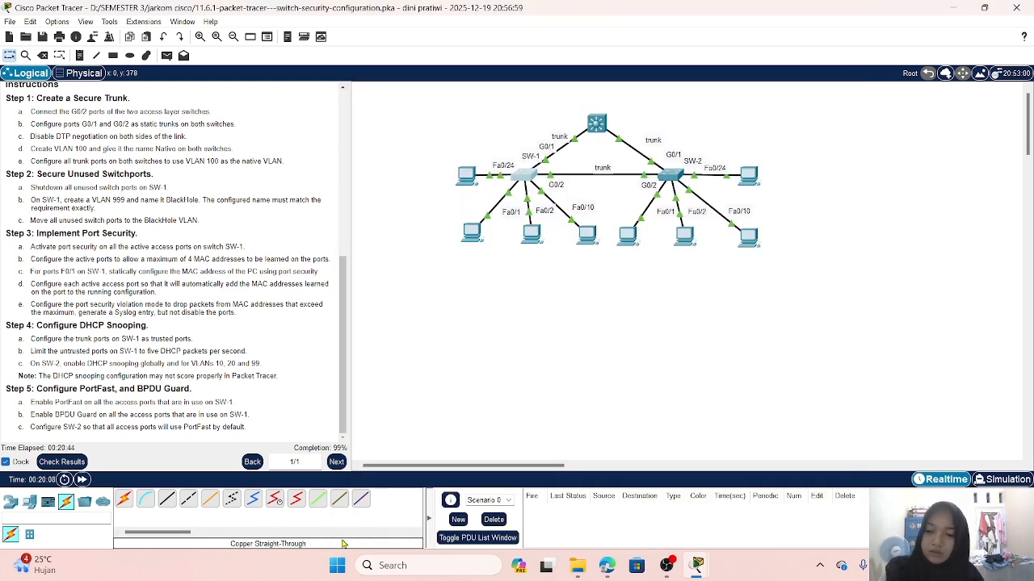
left_click(52, 462)
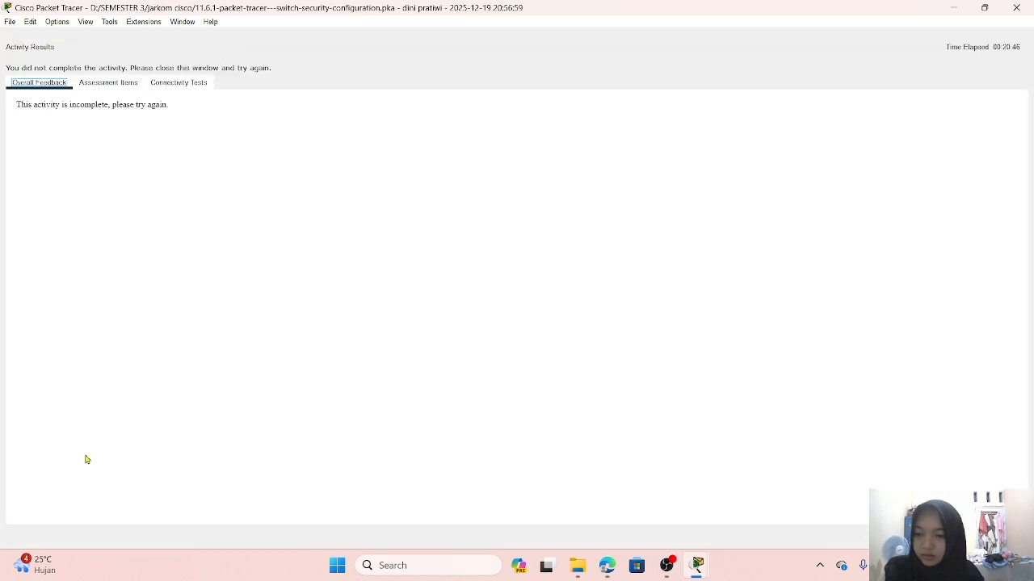
left_click(105, 84)
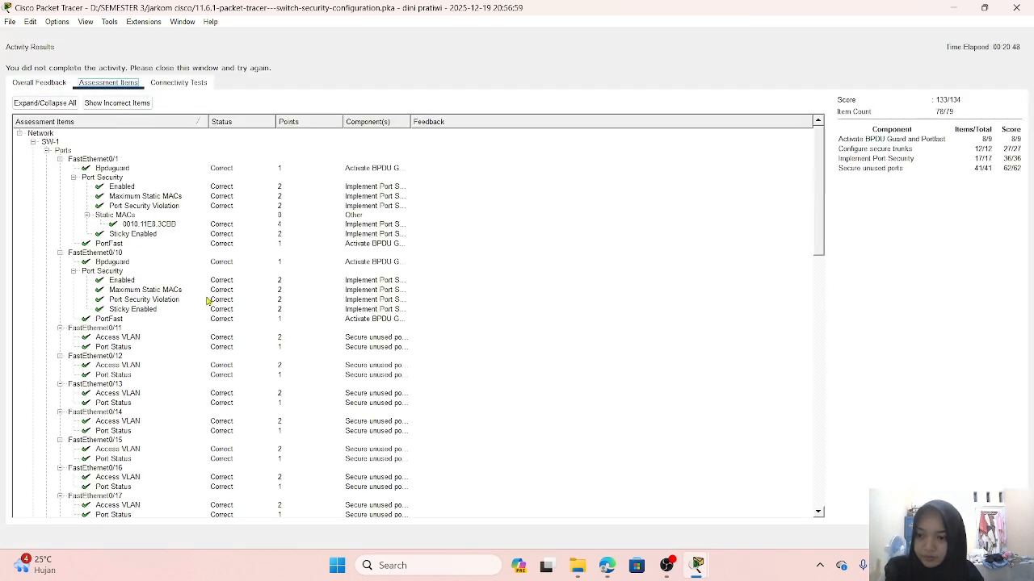
scroll(207, 300, "down", 18)
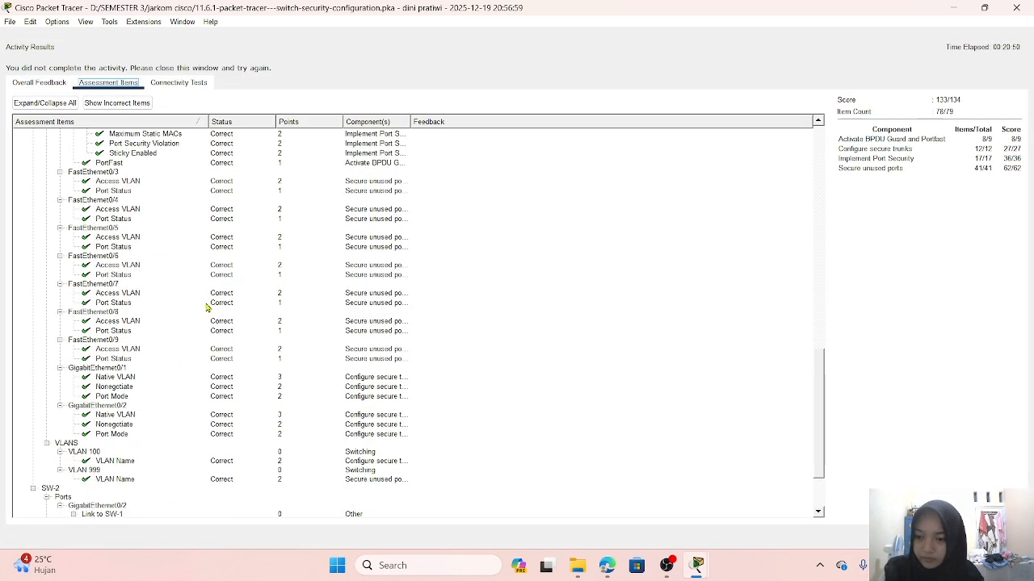
scroll(207, 306, "down", 3)
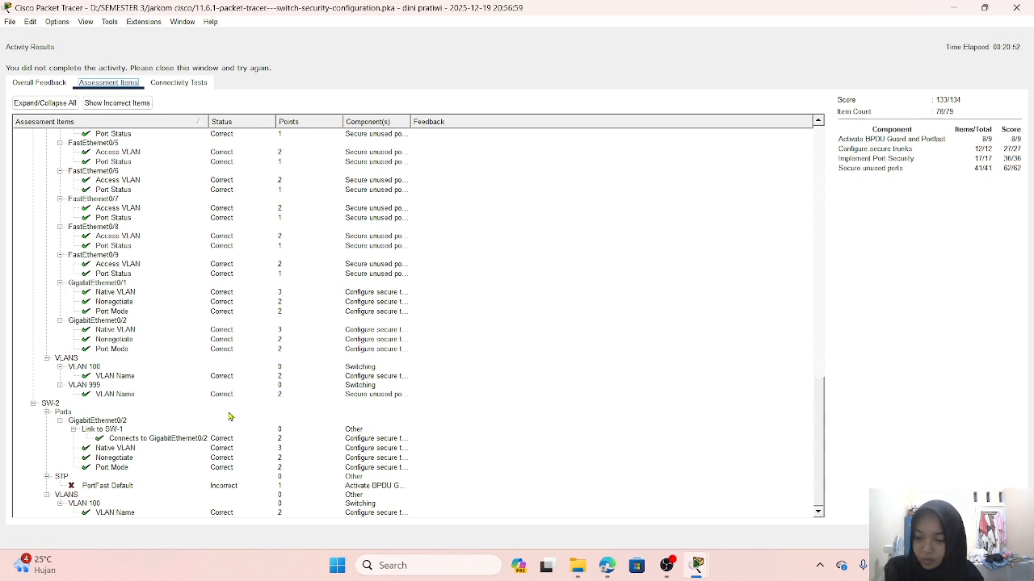
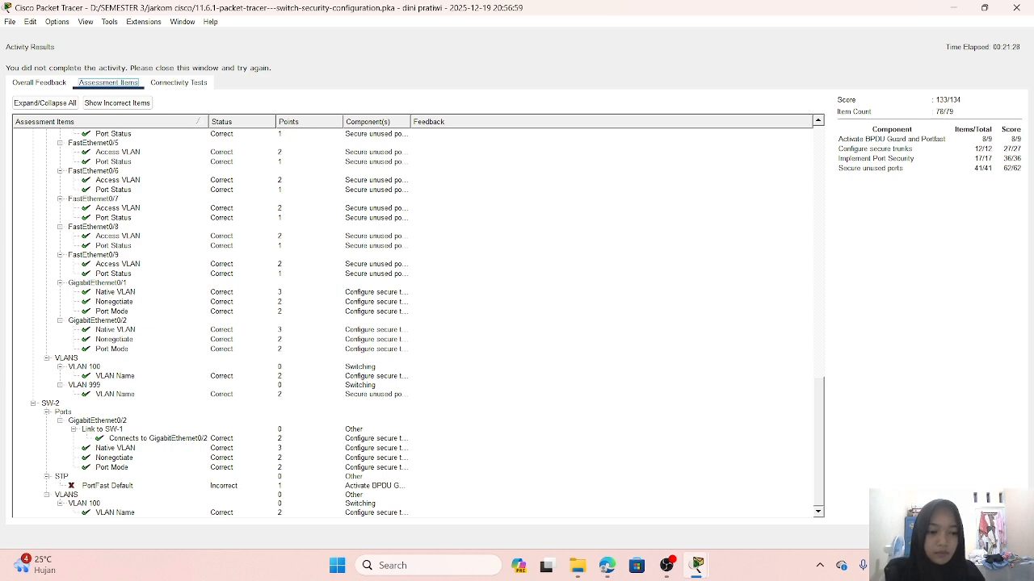
left_click(1001, 537)
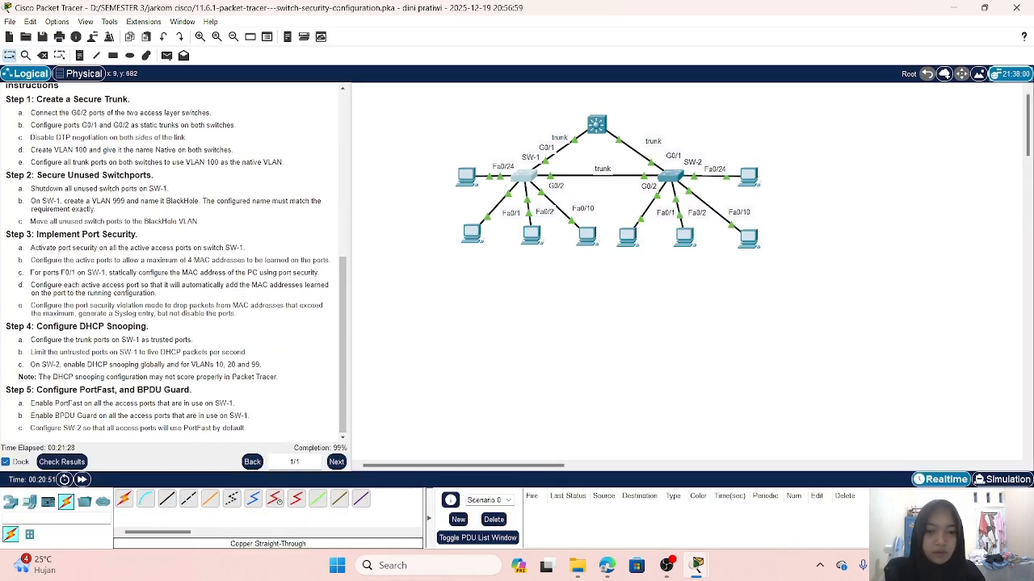
- Set PortFast as the default for all access ports on SW-2 with spanning-tree portfast default, and put its console away
left_click(678, 186)
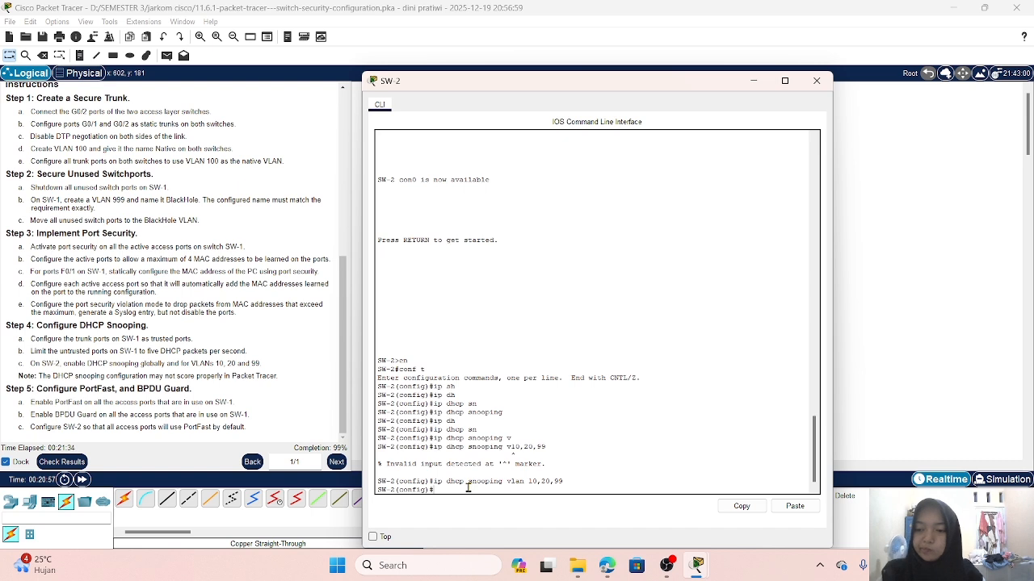
type("spa")
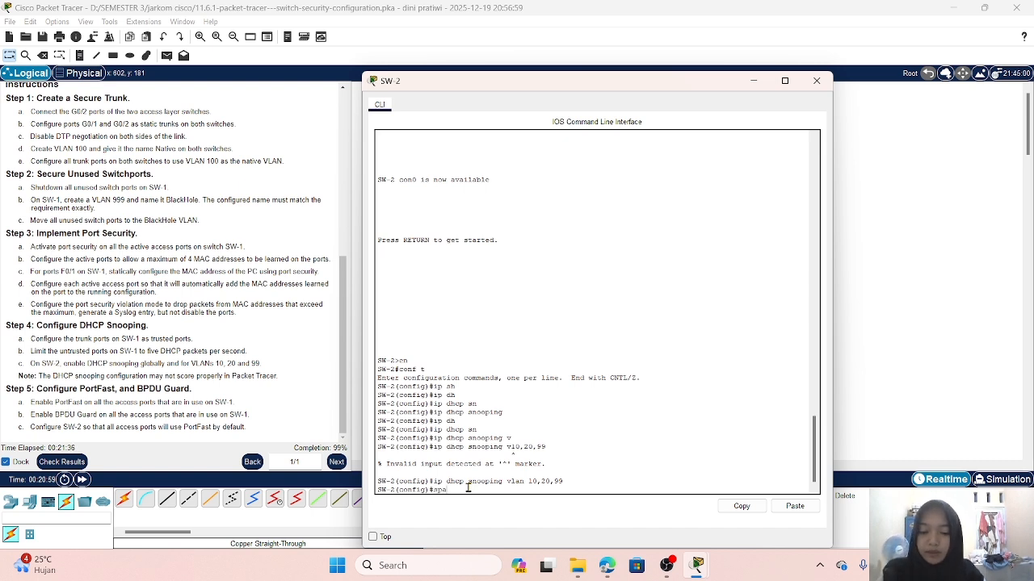
type("nn")
key("Tab")
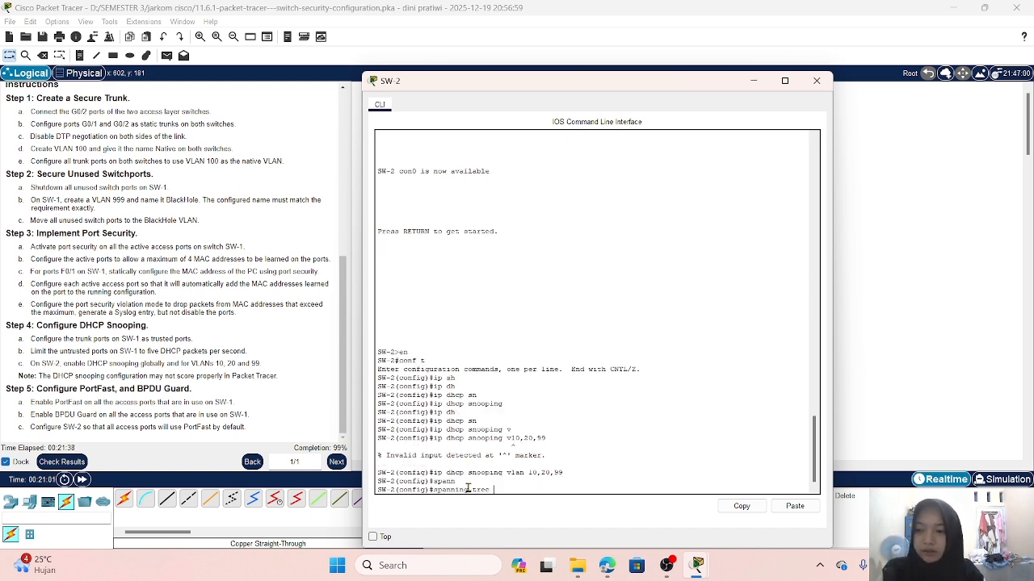
type("po")
key("Tab")
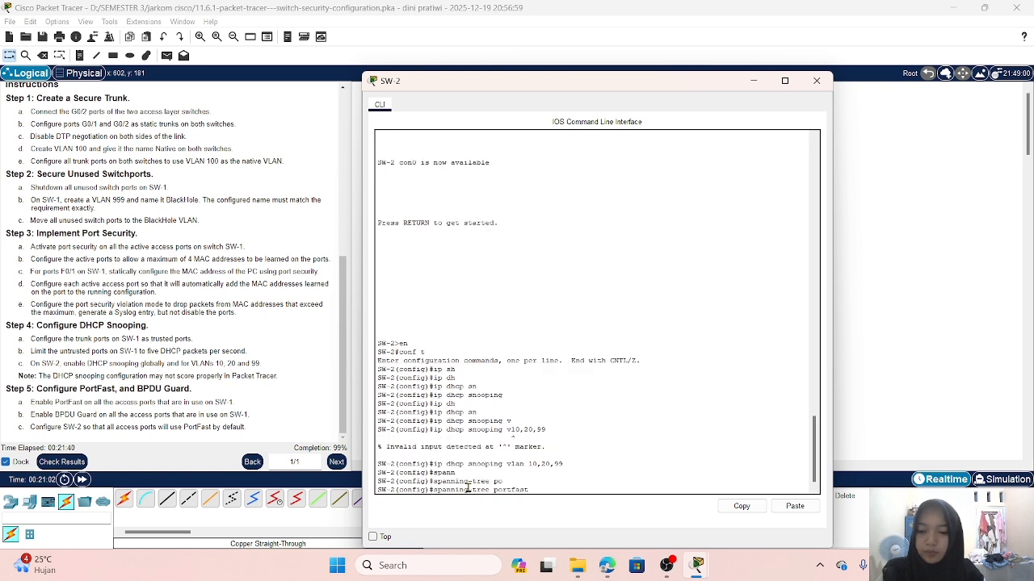
type("de")
key("Tab")
key("Return")
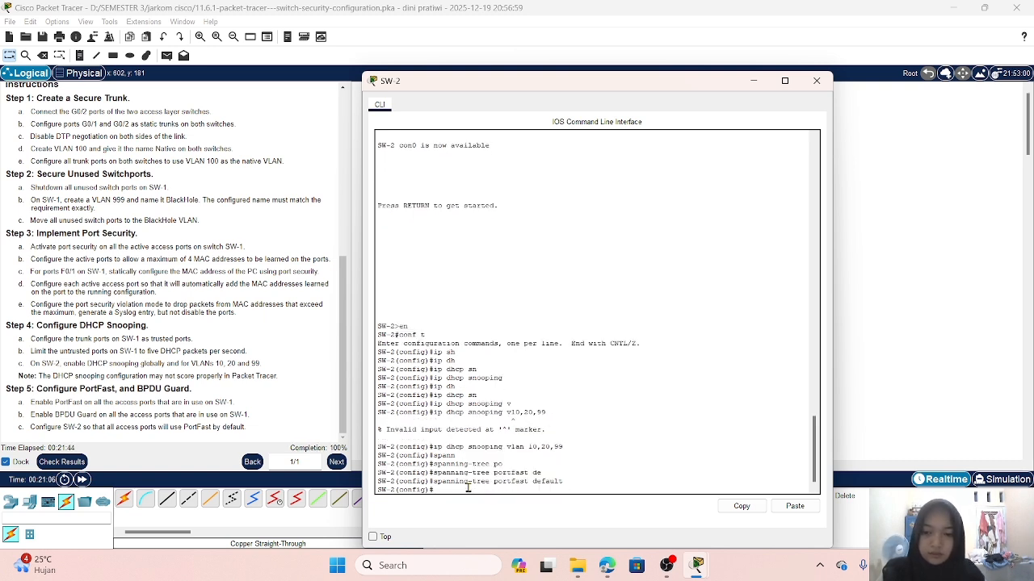
left_click(754, 82)
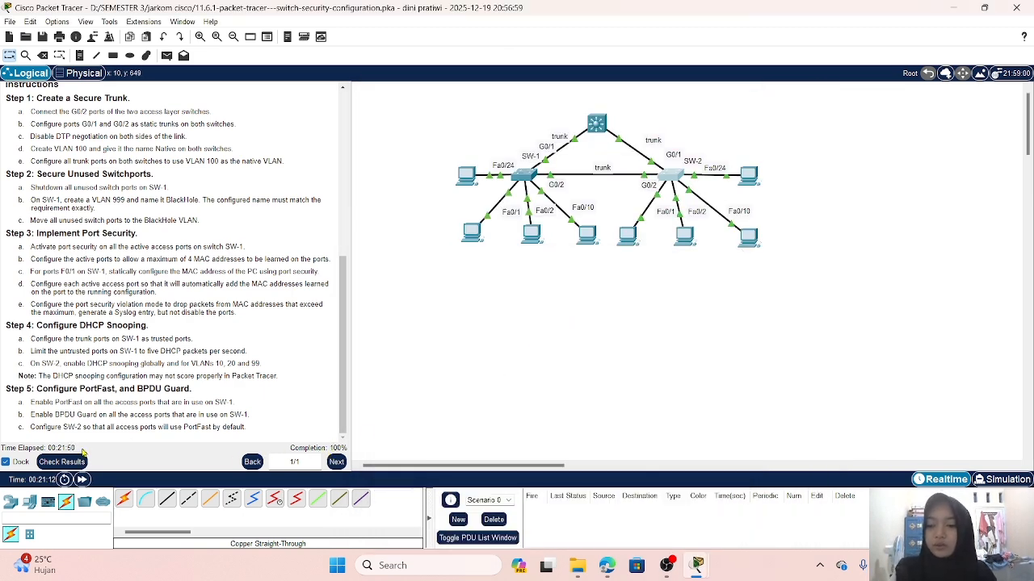
- Check the completed activity's results, examine all assessment items for SW-1 and SW-2 with the component scores, and return to the topology
left_click(73, 466)
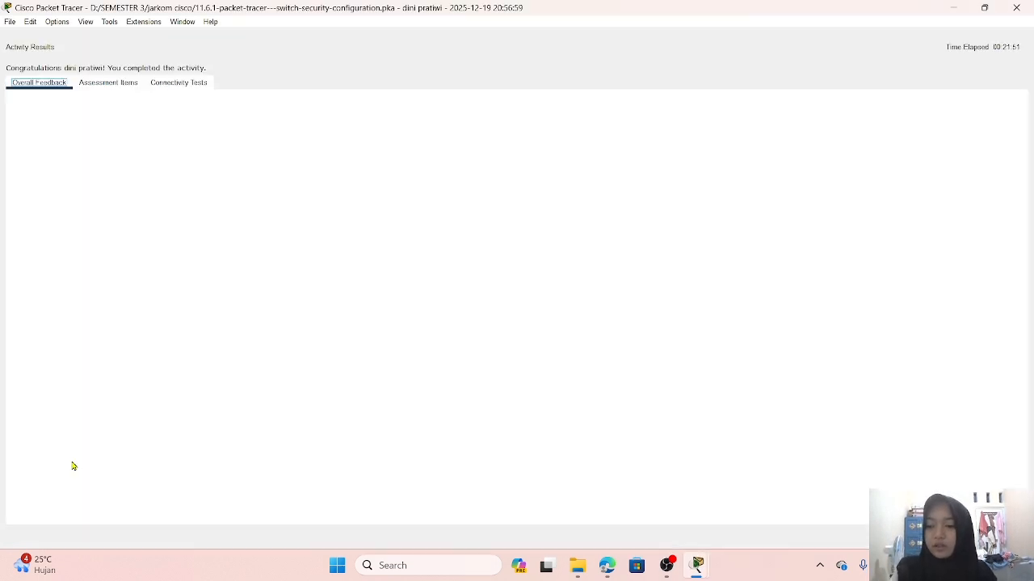
left_click(121, 81)
scroll(157, 313, "down", 2)
scroll(158, 313, "down", 15)
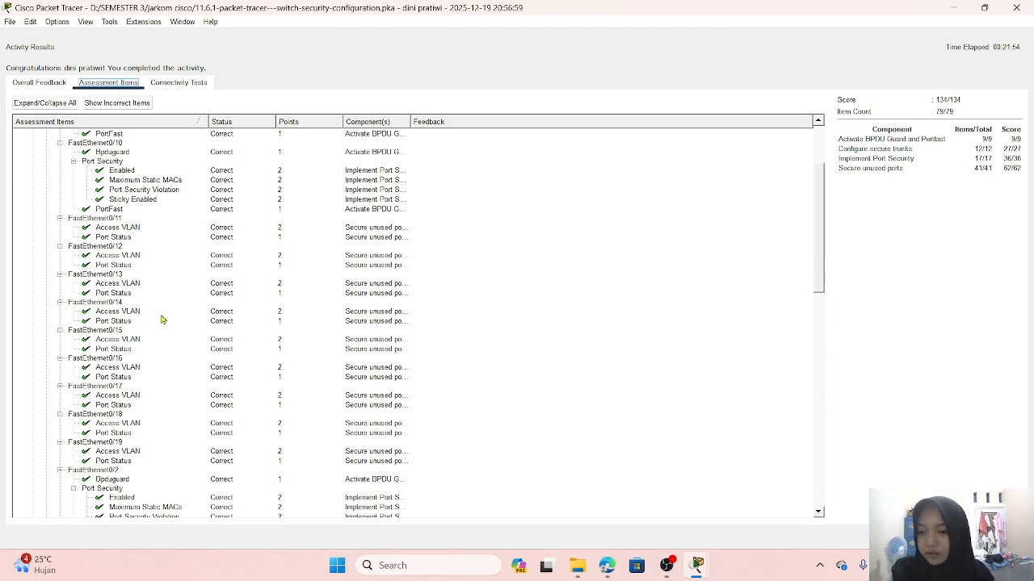
scroll(165, 327, "down", 10)
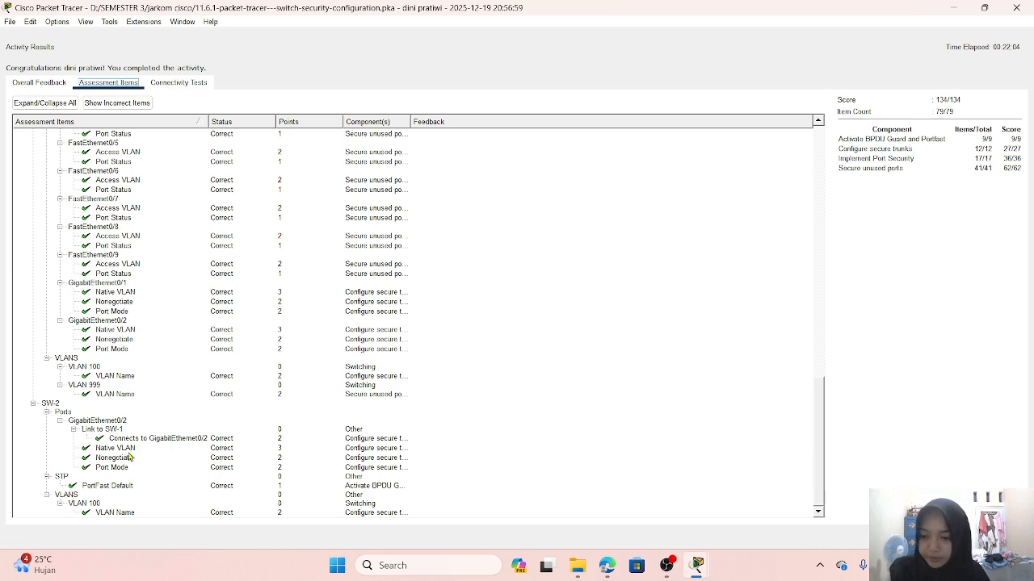
scroll(165, 275, "up", 15)
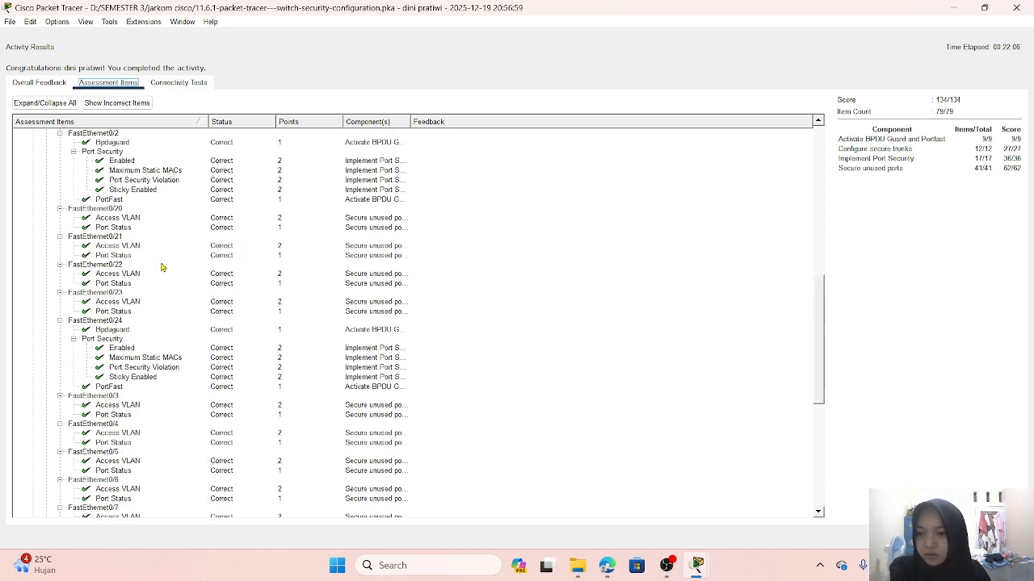
scroll(168, 288, "up", 8)
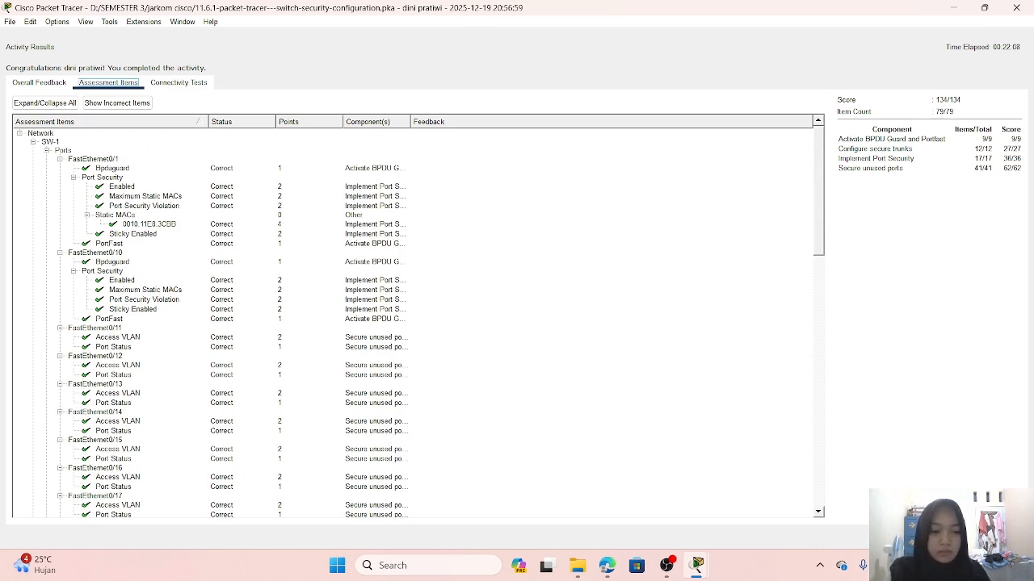
left_click(1002, 537)
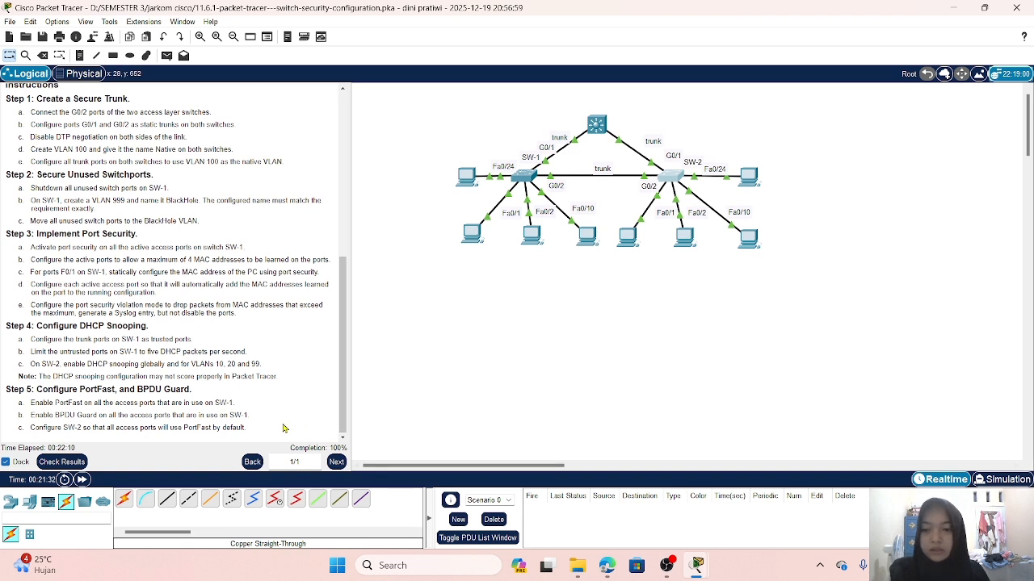